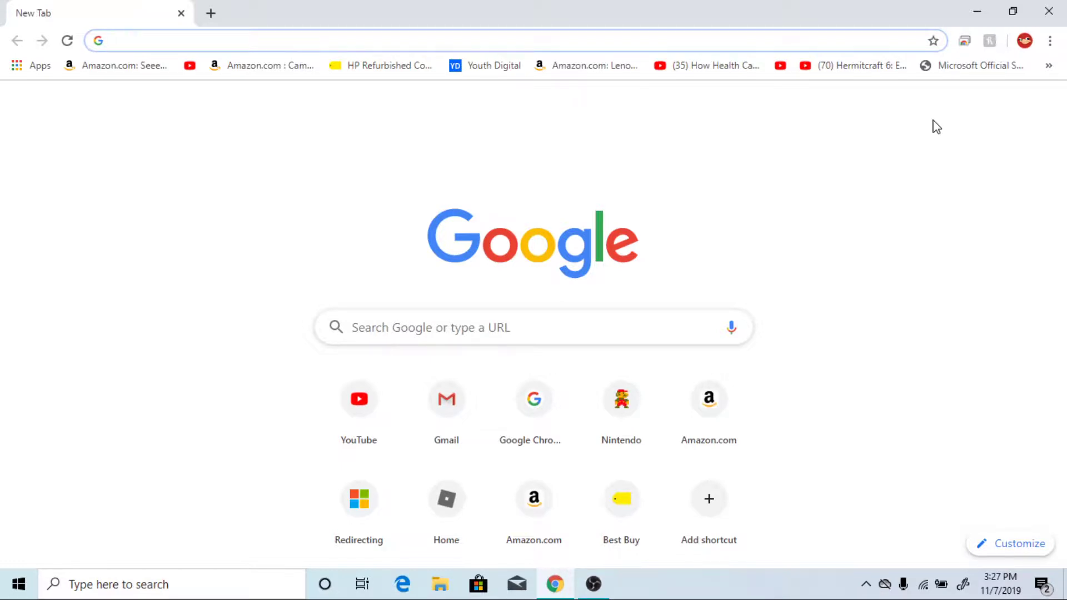
Load portal.office.com and launch the Flow (Power Automate) tile in a new tab
{"action": "type", "text": "portal.office.com"}
{"action": "key", "text": "Return"}
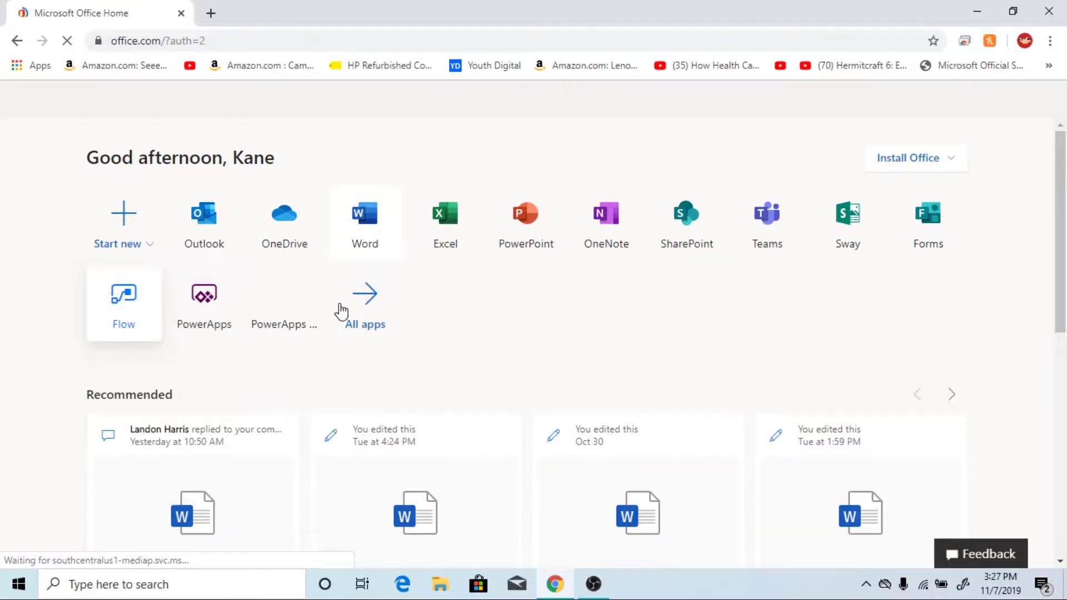
{"action": "left_click", "coordinate": [142, 311]}
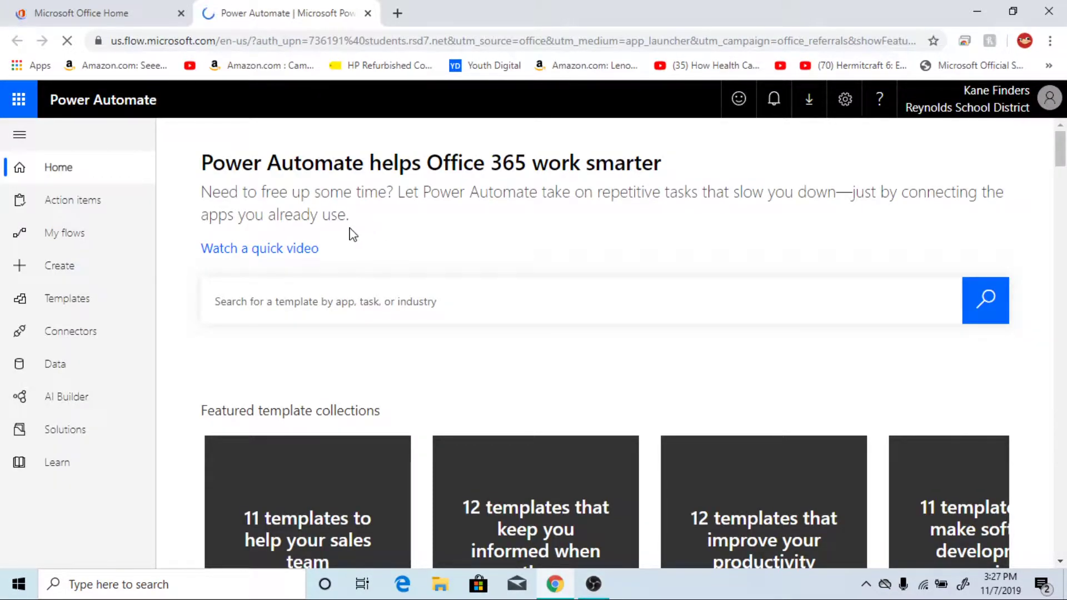
Create automated flow 'Youtube Tutorial 1' with the Outlook trigger 'When a new email arrives (V3)'
{"action": "left_click", "coordinate": [52, 272]}
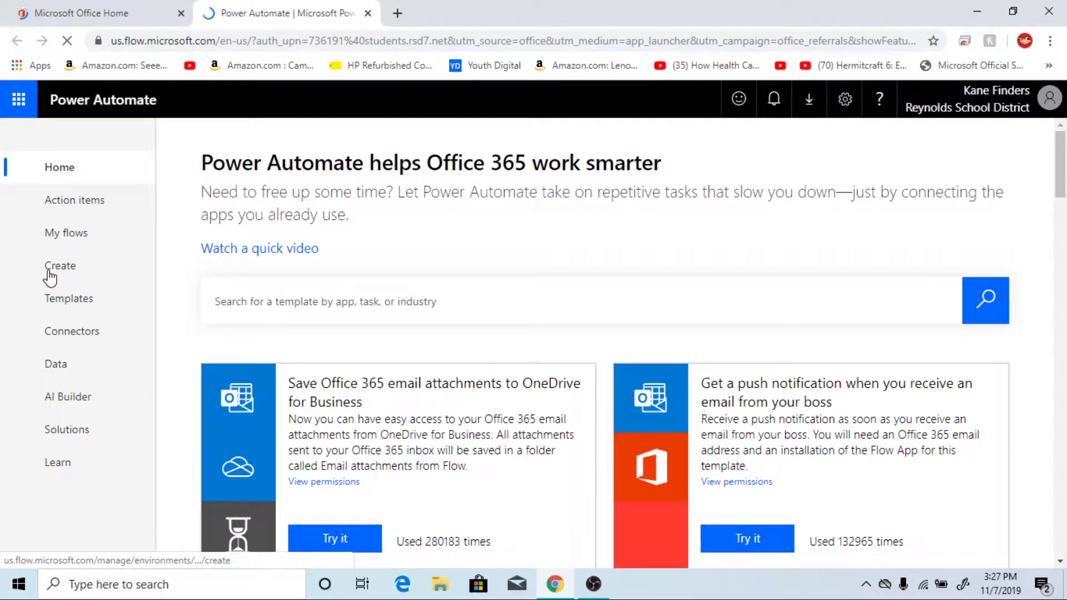
{"action": "left_click", "coordinate": [50, 274]}
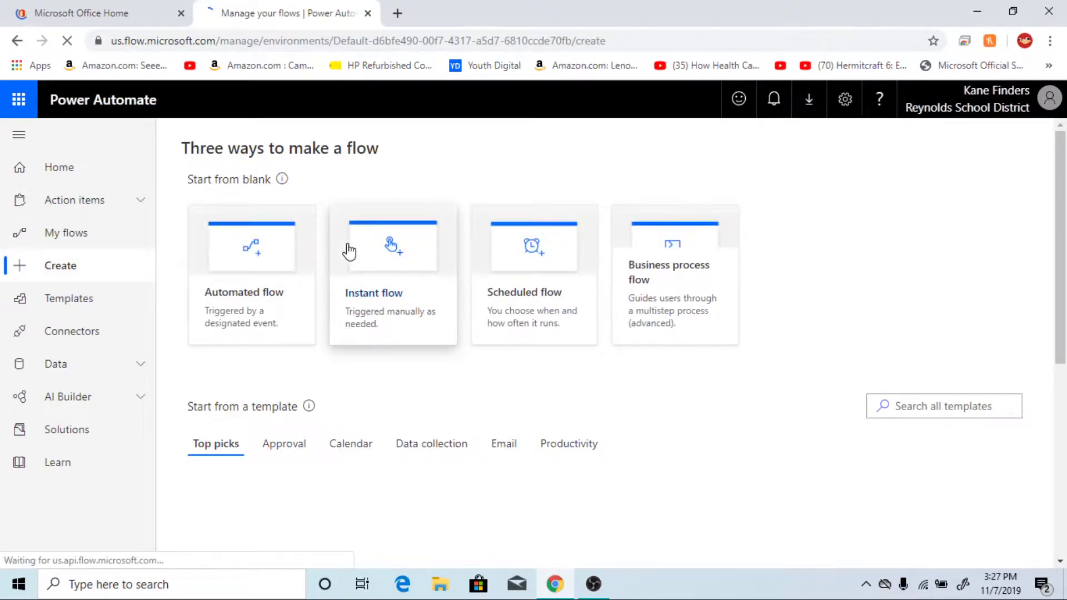
{"action": "left_click", "coordinate": [245, 233]}
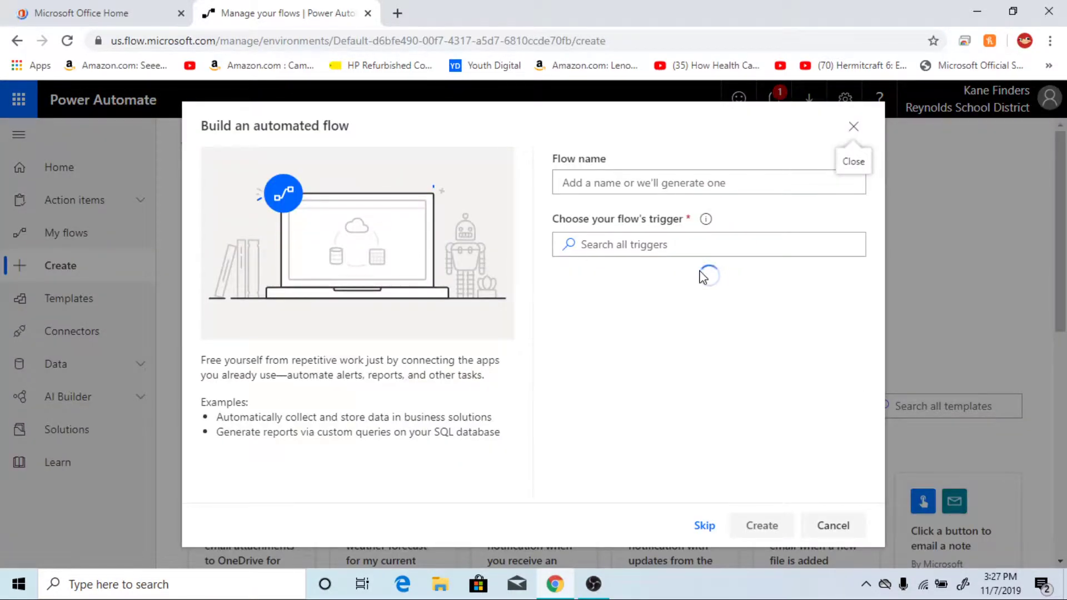
{"action": "left_click", "coordinate": [710, 187]}
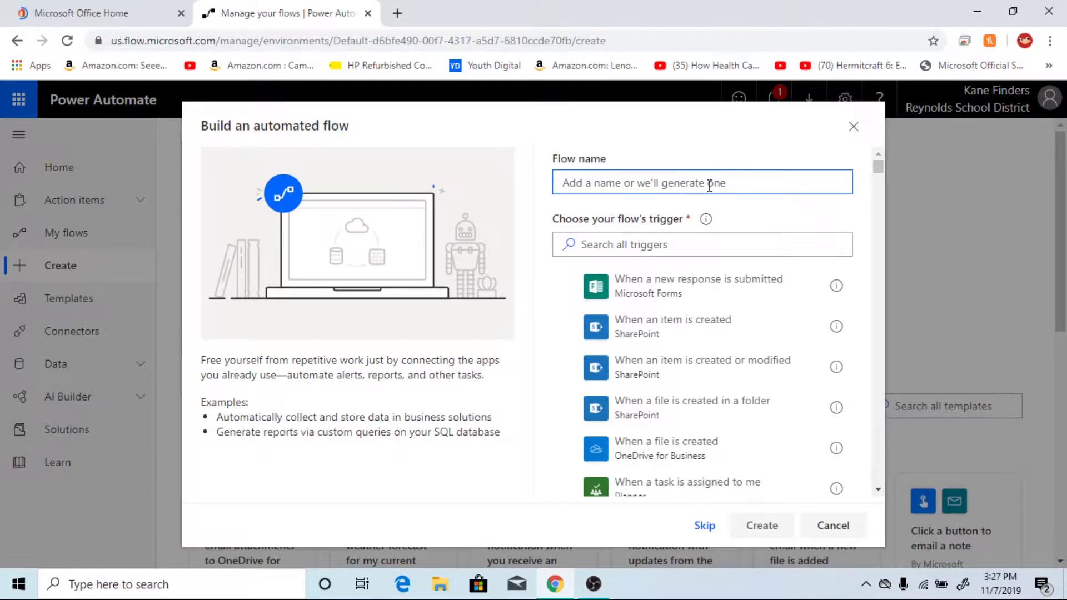
{"action": "type", "text": "Youtu"}
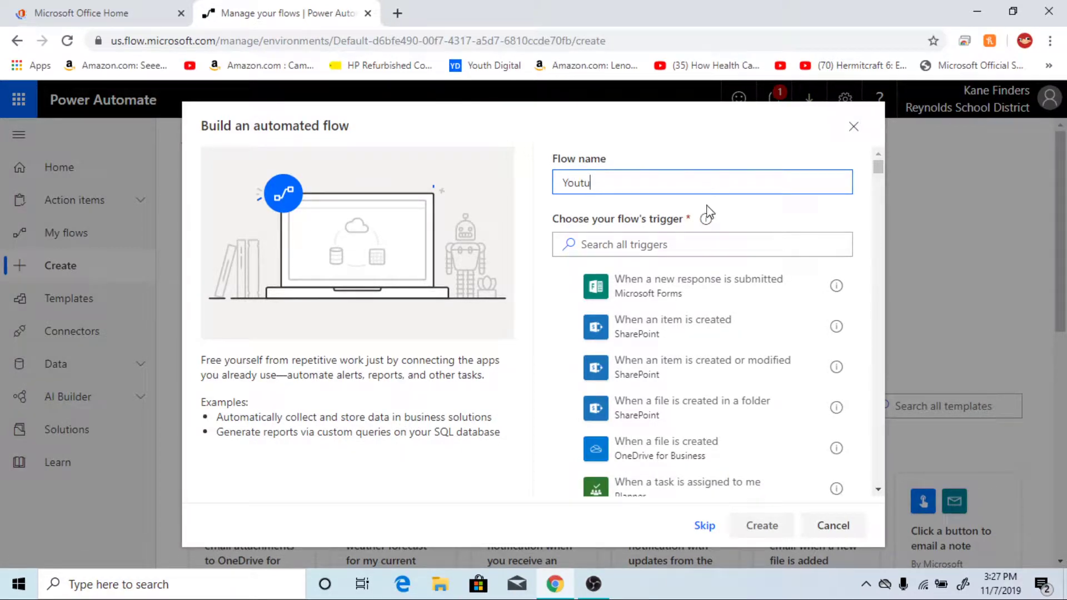
{"action": "type", "text": "be Tutorial 1"}
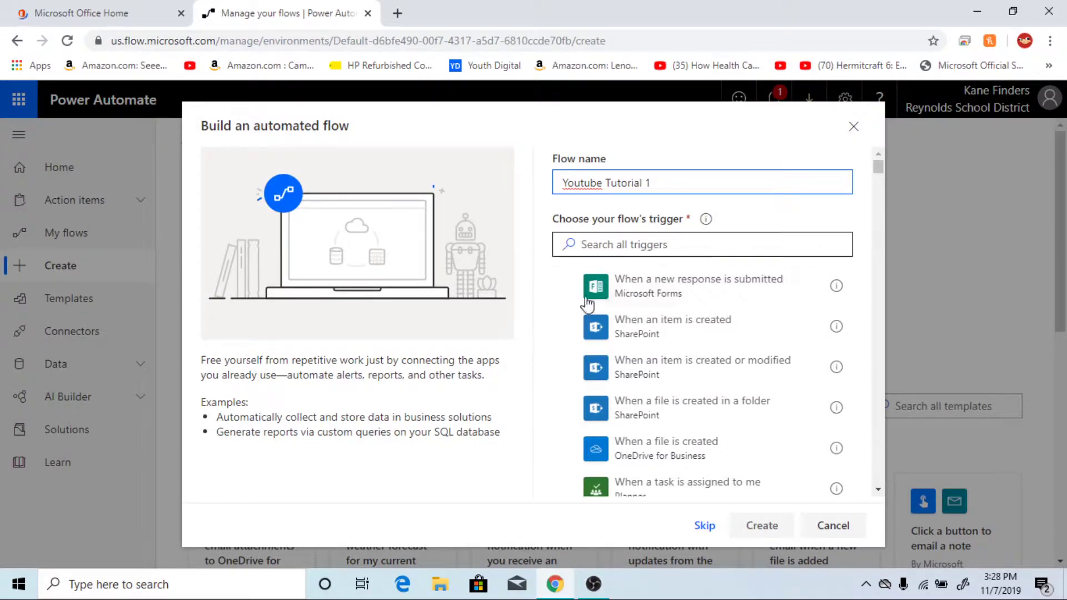
{"action": "left_click", "coordinate": [641, 240]}
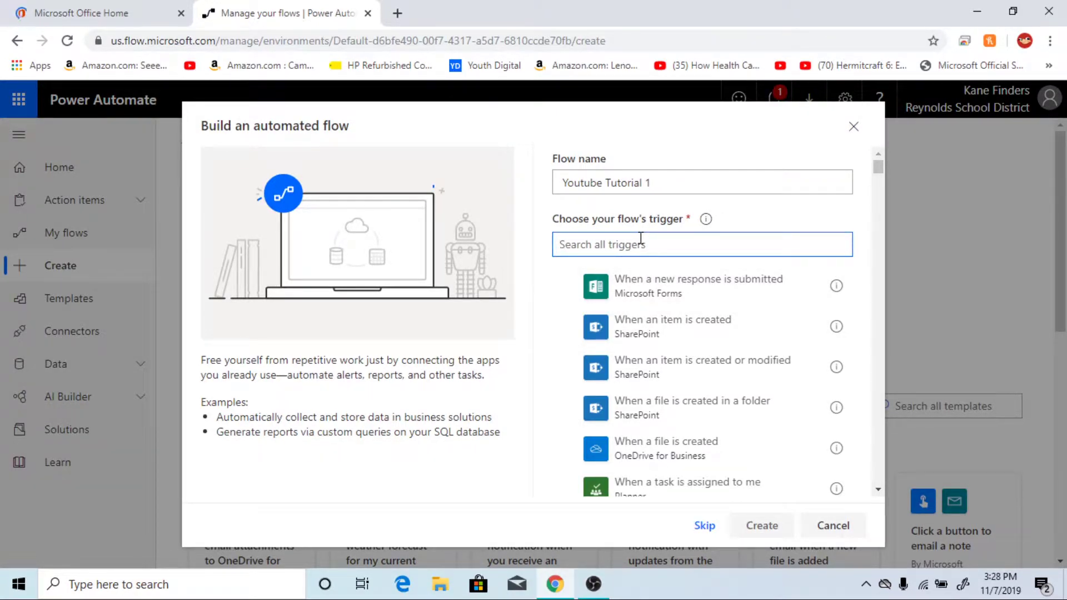
{"action": "type", "text": "Outlook"}
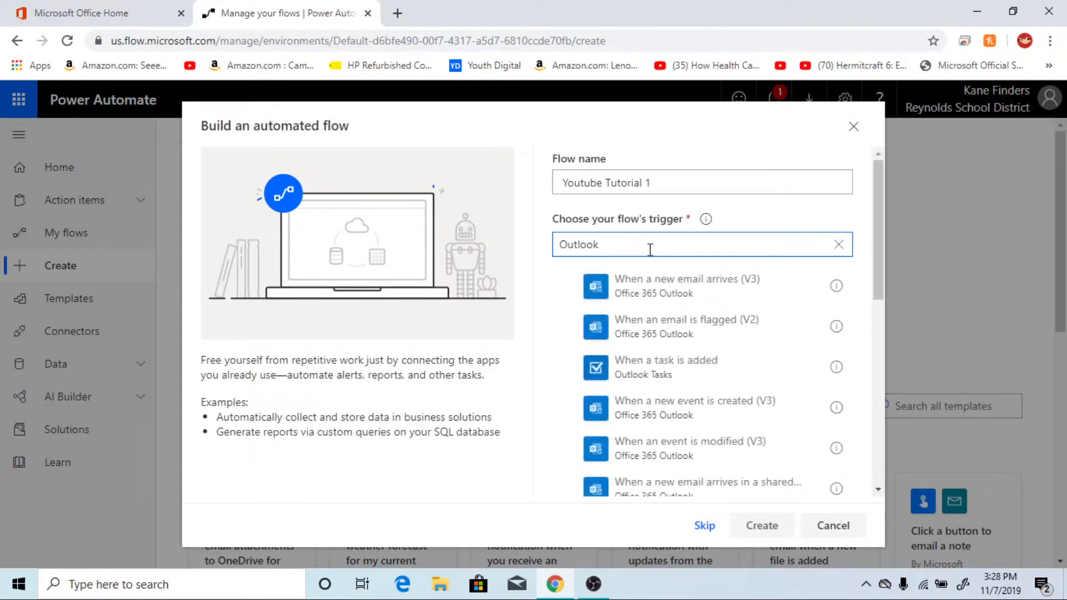
{"action": "left_click", "coordinate": [681, 284]}
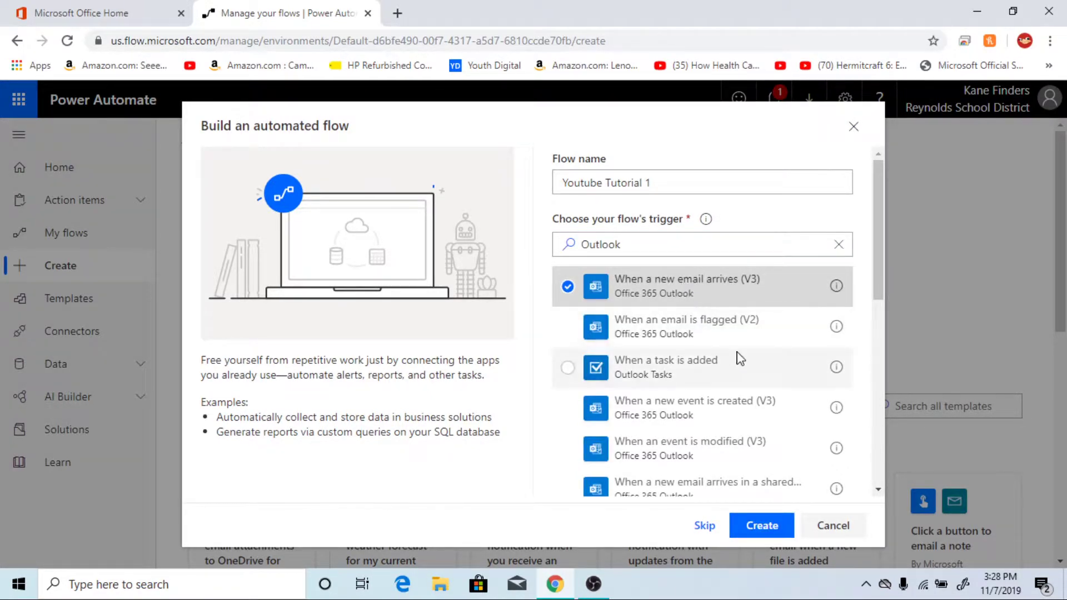
{"action": "left_click", "coordinate": [763, 527]}
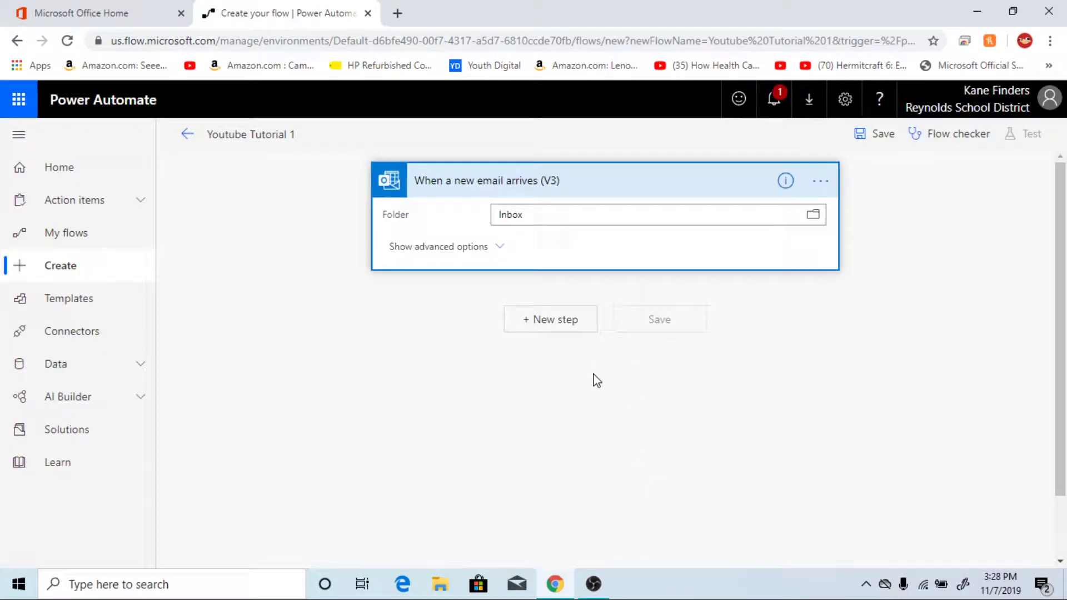
Expand the trigger's advanced options and inspect its From, To, CC and Inbox folder fields
{"action": "left_click", "coordinate": [424, 250]}
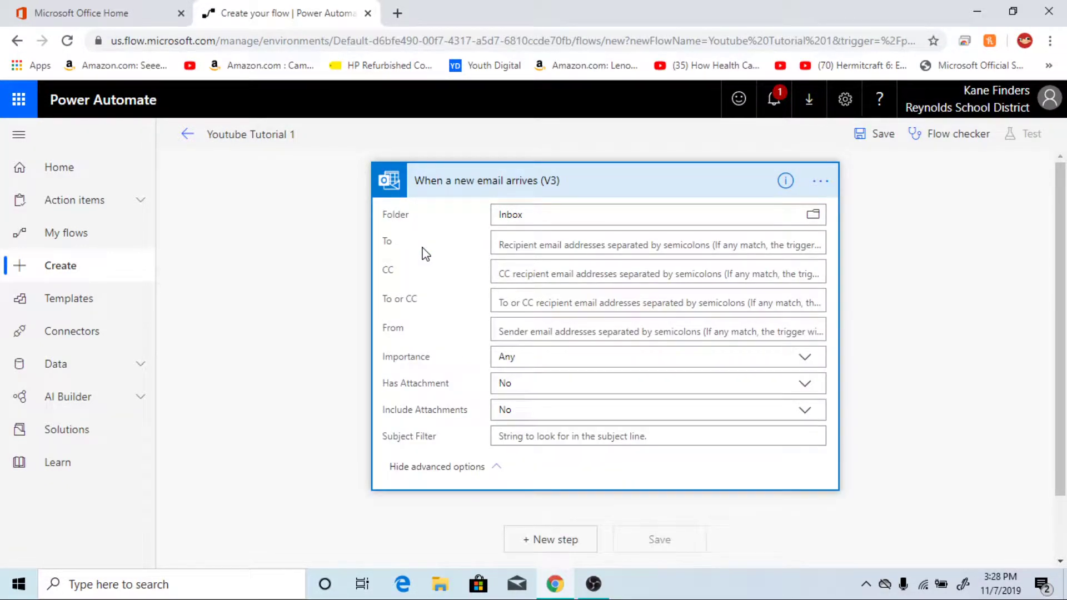
{"action": "left_click", "coordinate": [409, 469]}
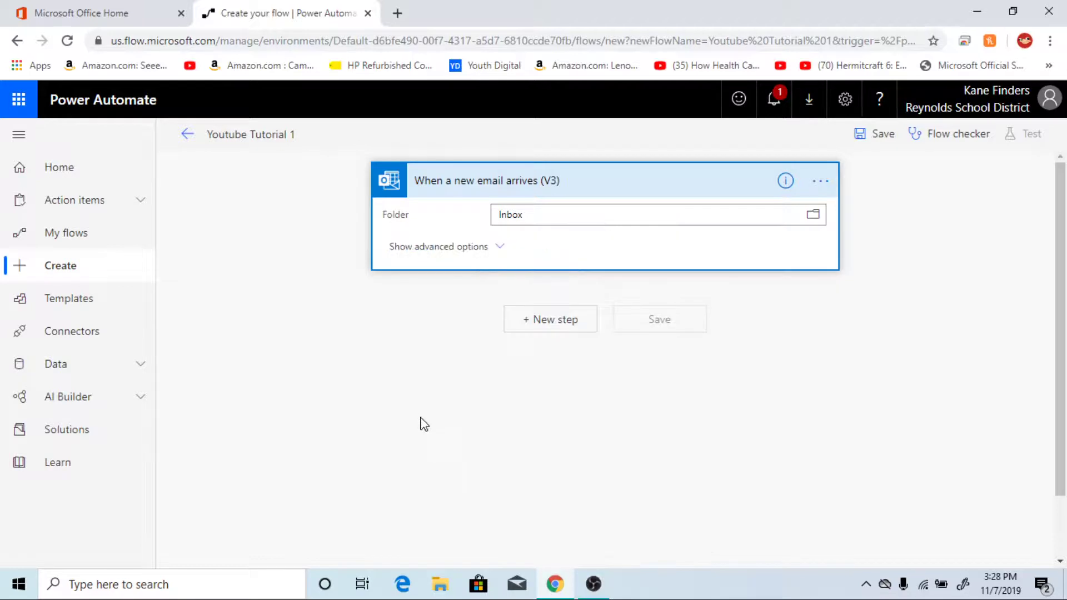
{"action": "left_click", "coordinate": [431, 248]}
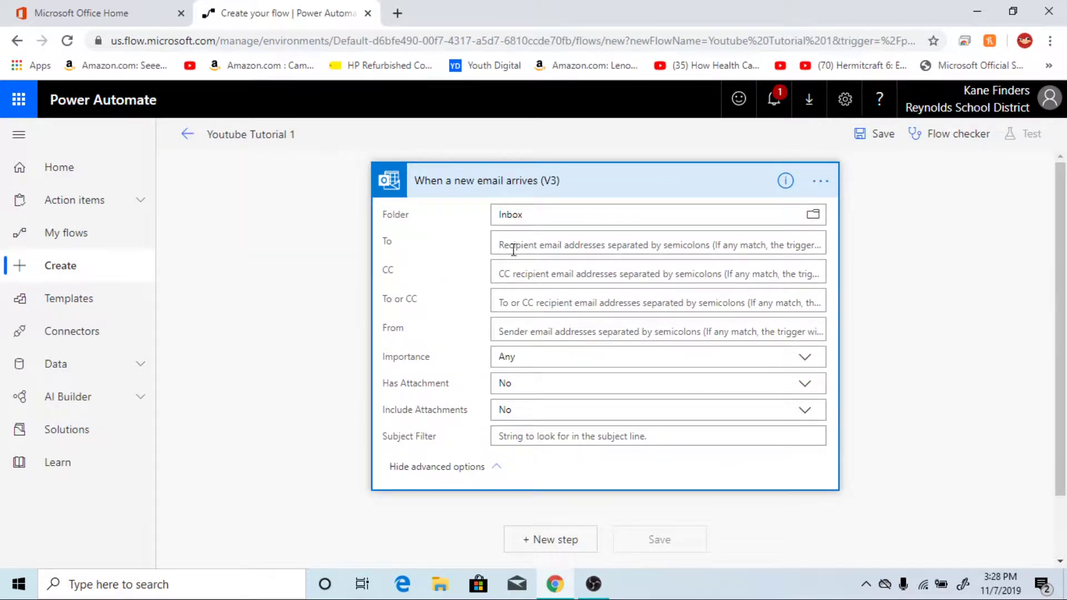
{"action": "left_click", "coordinate": [631, 322]}
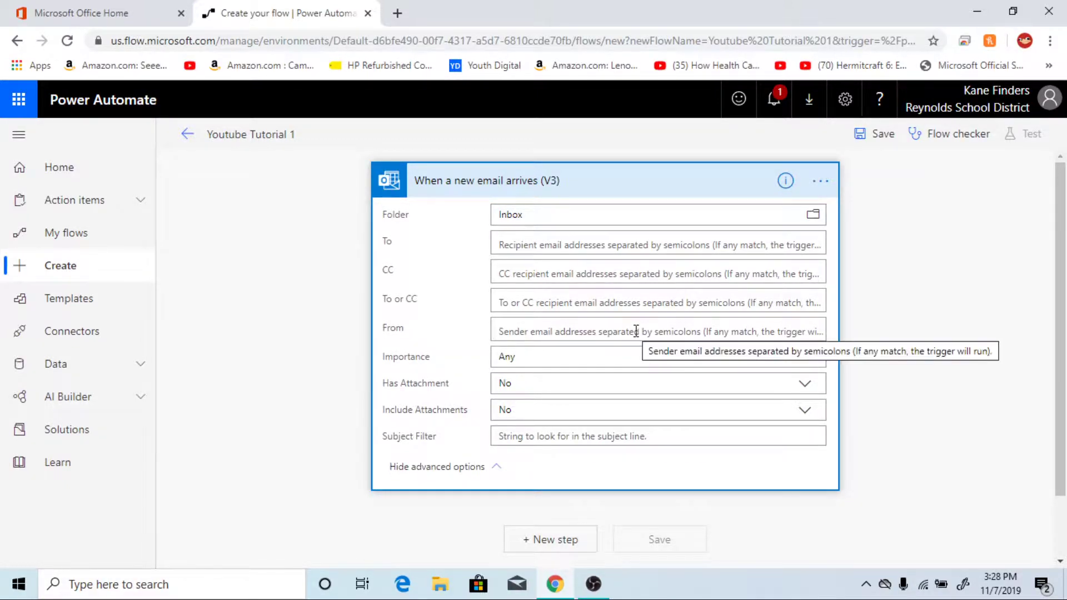
{"action": "left_click", "coordinate": [575, 301]}
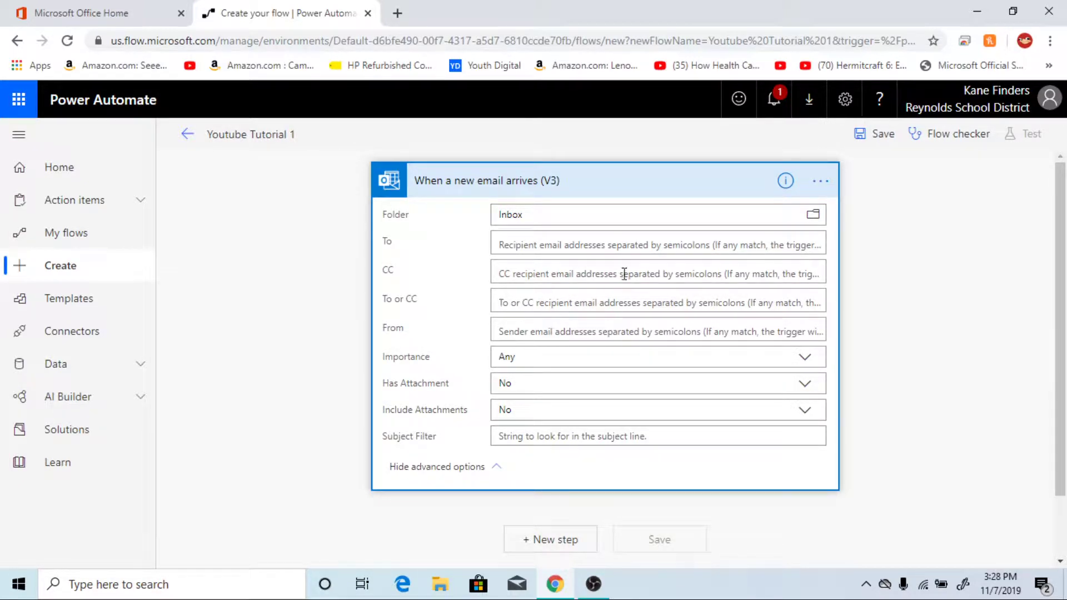
{"action": "left_click", "coordinate": [617, 238]}
{"action": "left_click", "coordinate": [621, 221]}
Set the trigger's From filter to the user's own account from the suggestions
{"action": "left_click", "coordinate": [533, 332]}
{"action": "type", "text": "kanefinders"}
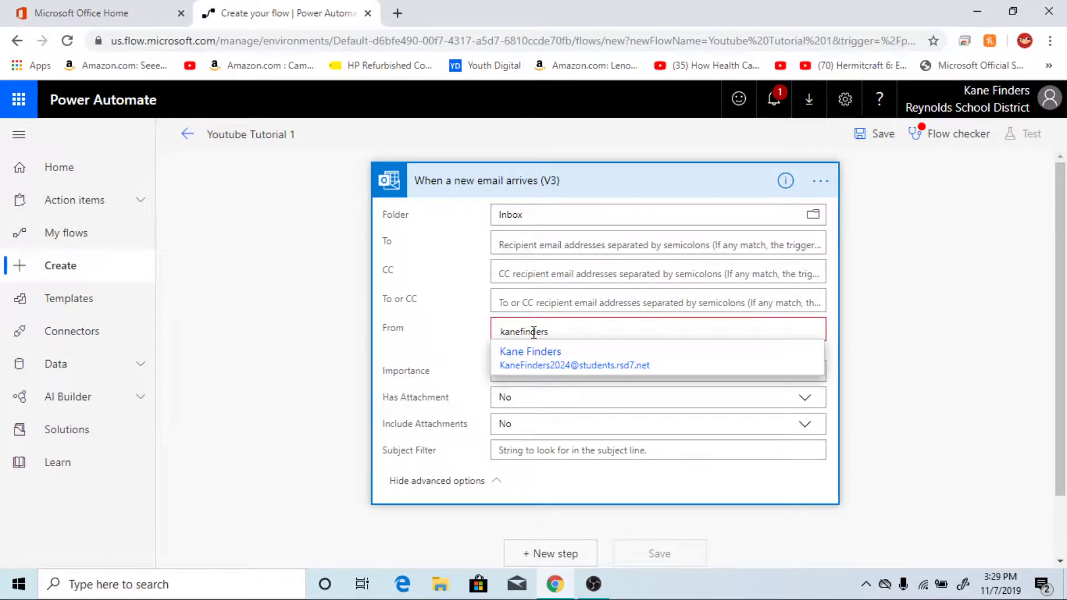
{"action": "left_click", "coordinate": [543, 352]}
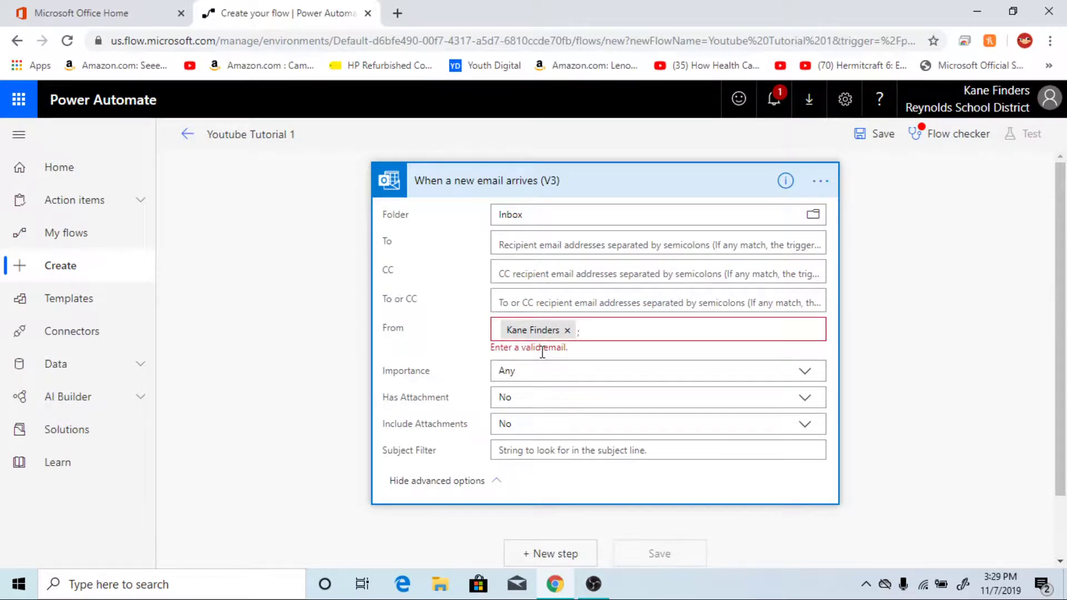
{"action": "left_click", "coordinate": [592, 331]}
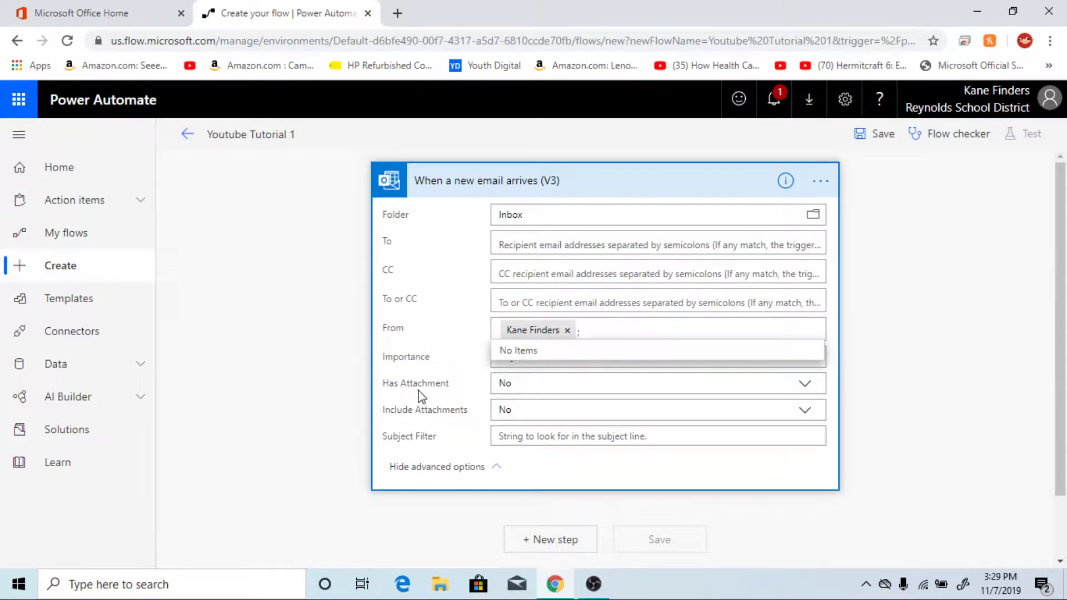
{"action": "left_click", "coordinate": [334, 360]}
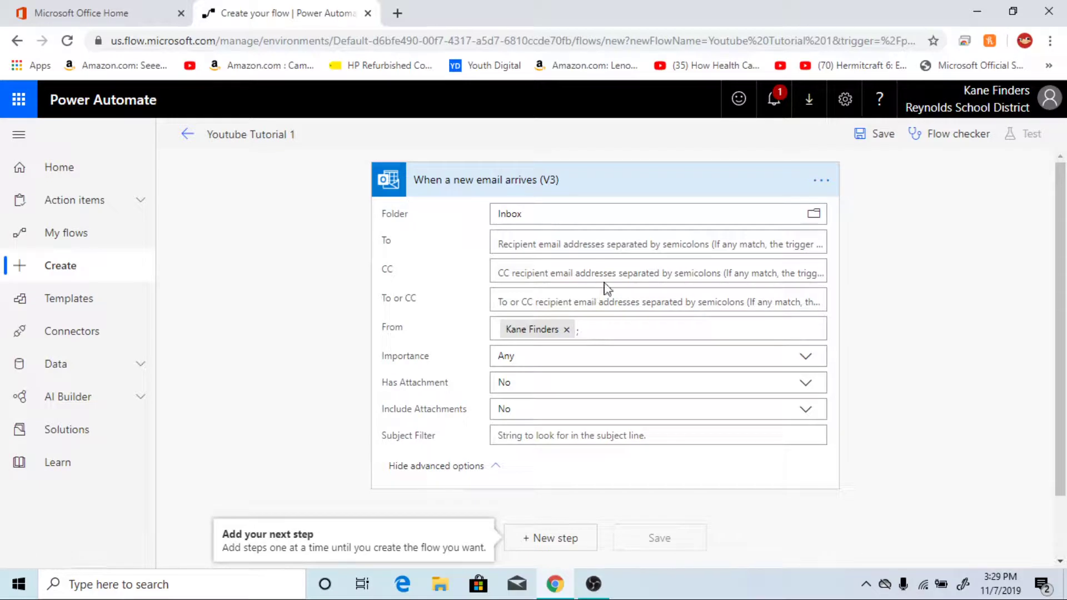
{"action": "scroll", "coordinate": [553, 299], "scroll_direction": "down", "scroll_amount": 2}
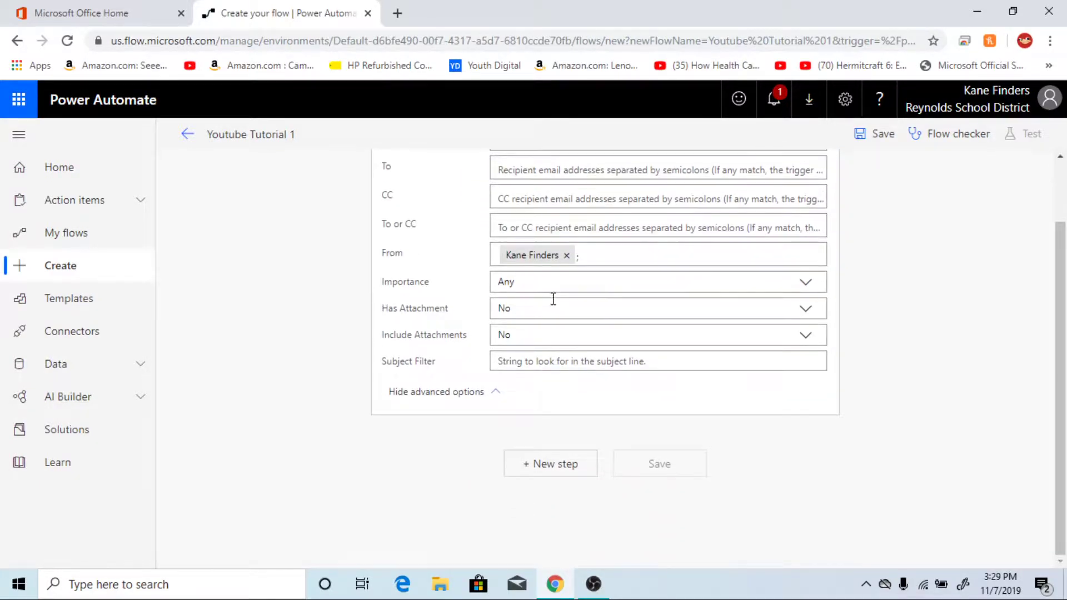
Add an Outlook 'Send an email (V2)' action after the trigger
{"action": "left_click", "coordinate": [545, 468]}
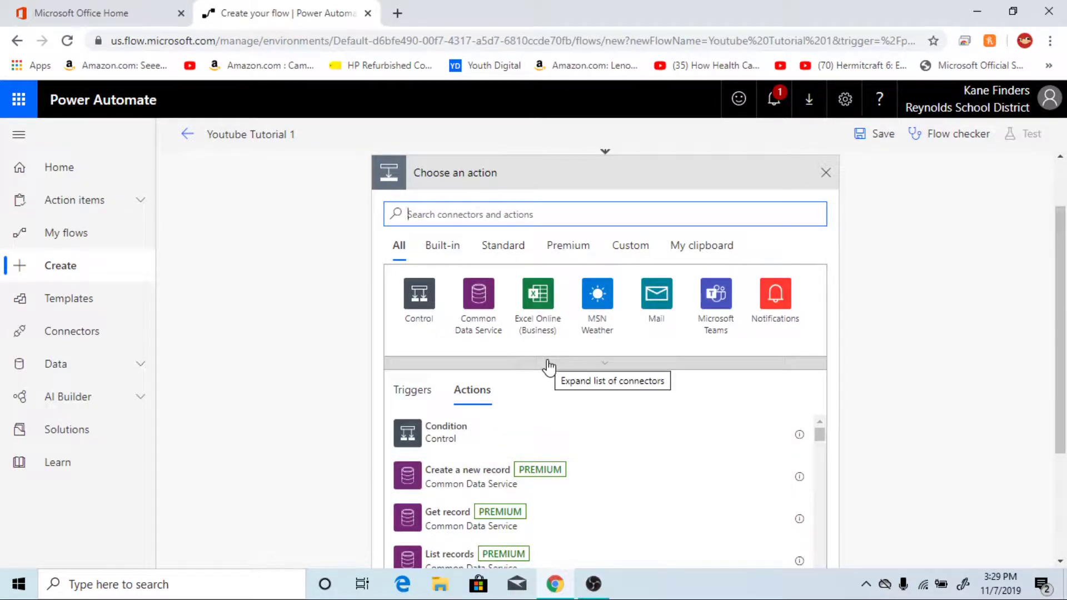
{"action": "type", "text": "O"}
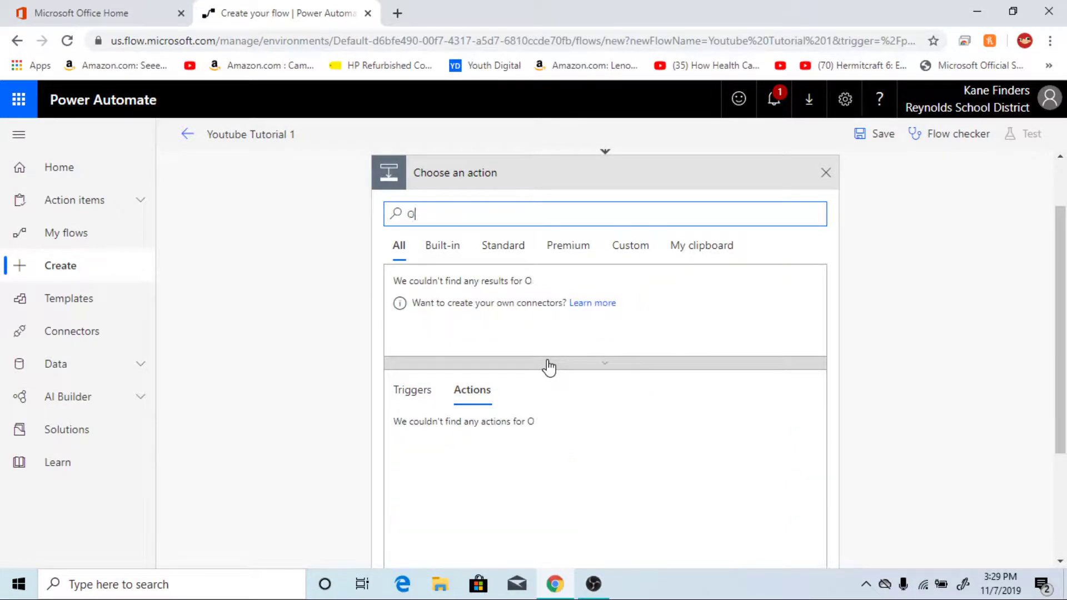
{"action": "type", "text": "utlook"}
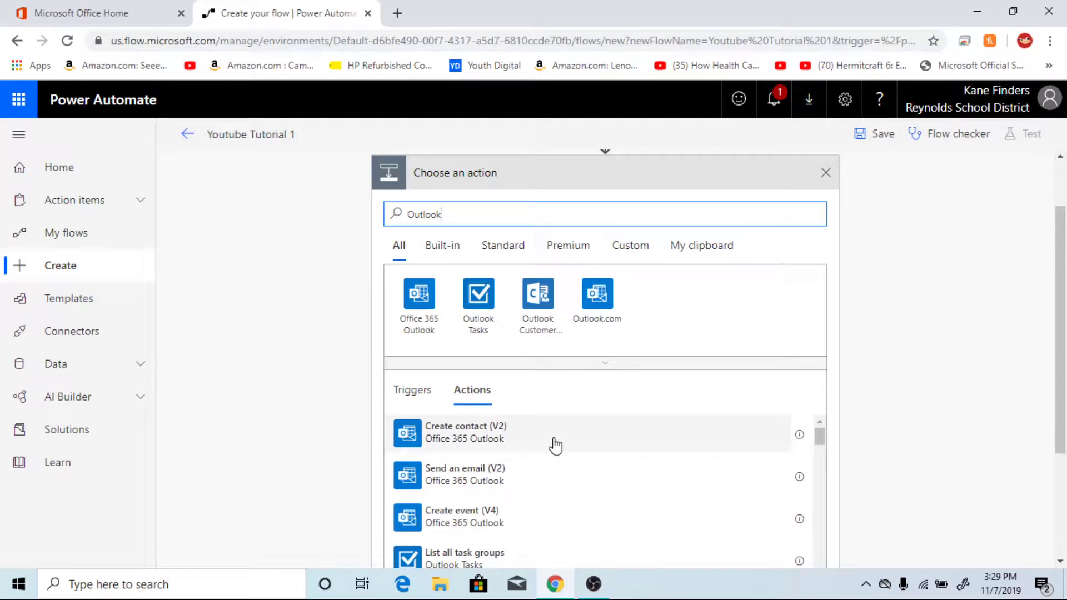
{"action": "scroll", "coordinate": [552, 446], "scroll_direction": "down", "scroll_amount": 1}
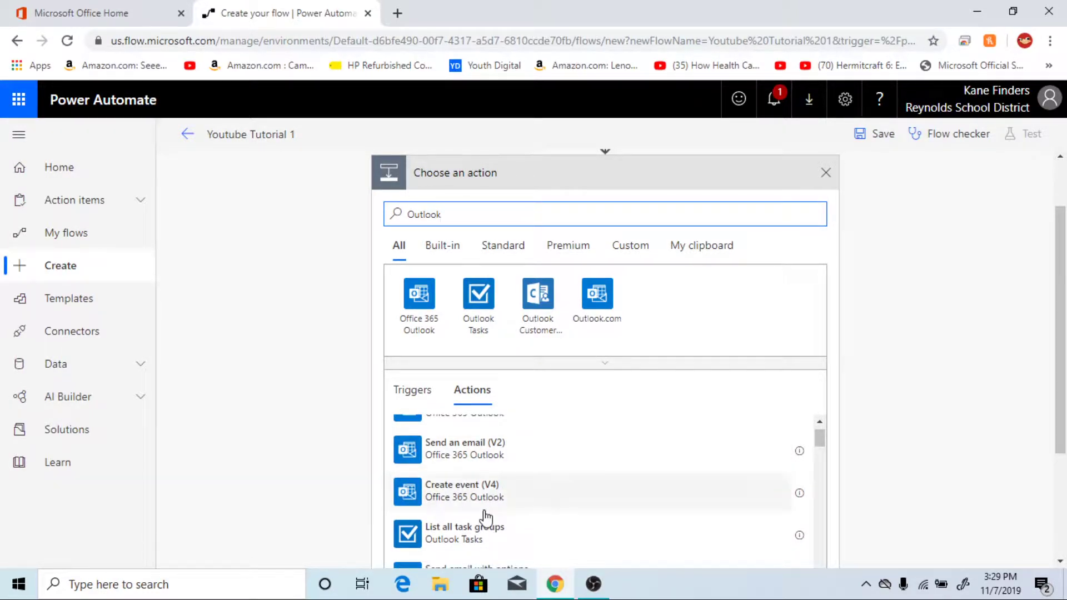
{"action": "scroll", "coordinate": [487, 518], "scroll_direction": "down", "scroll_amount": 2}
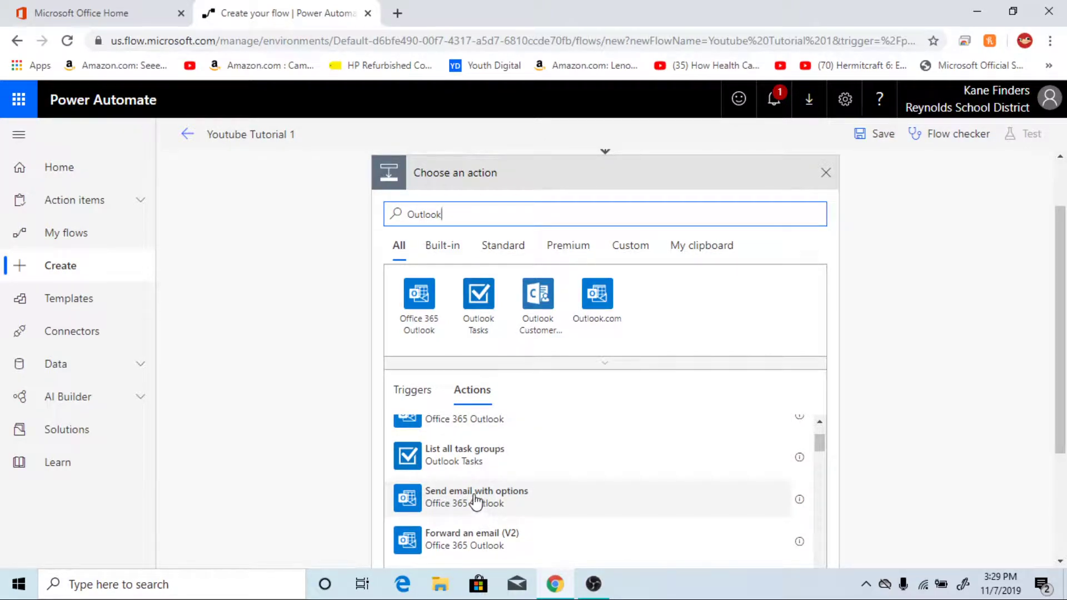
{"action": "scroll", "coordinate": [476, 501], "scroll_direction": "up", "scroll_amount": 2}
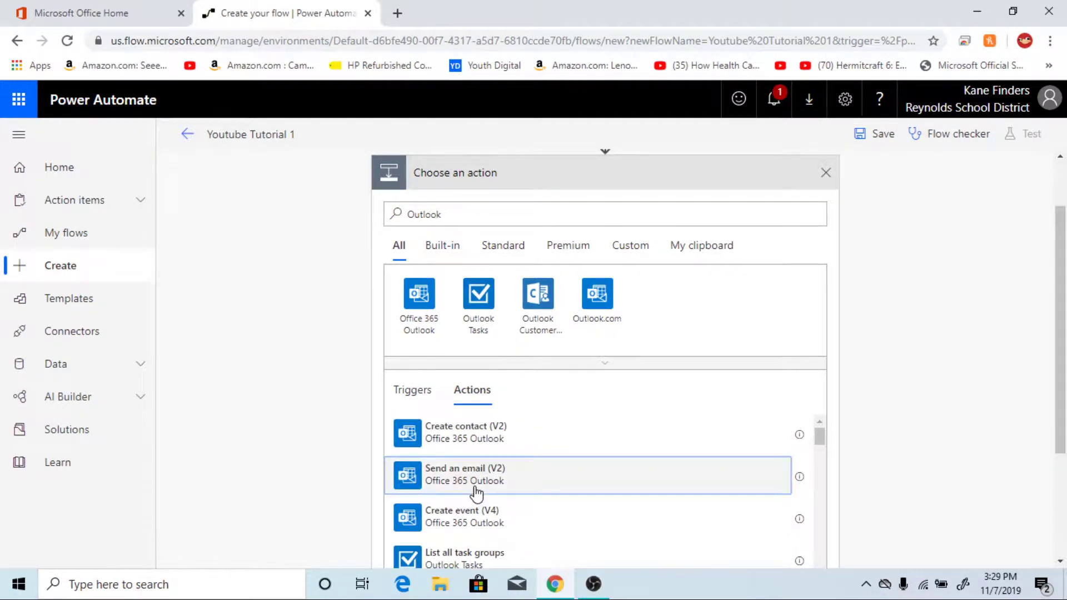
{"action": "left_click", "coordinate": [475, 483]}
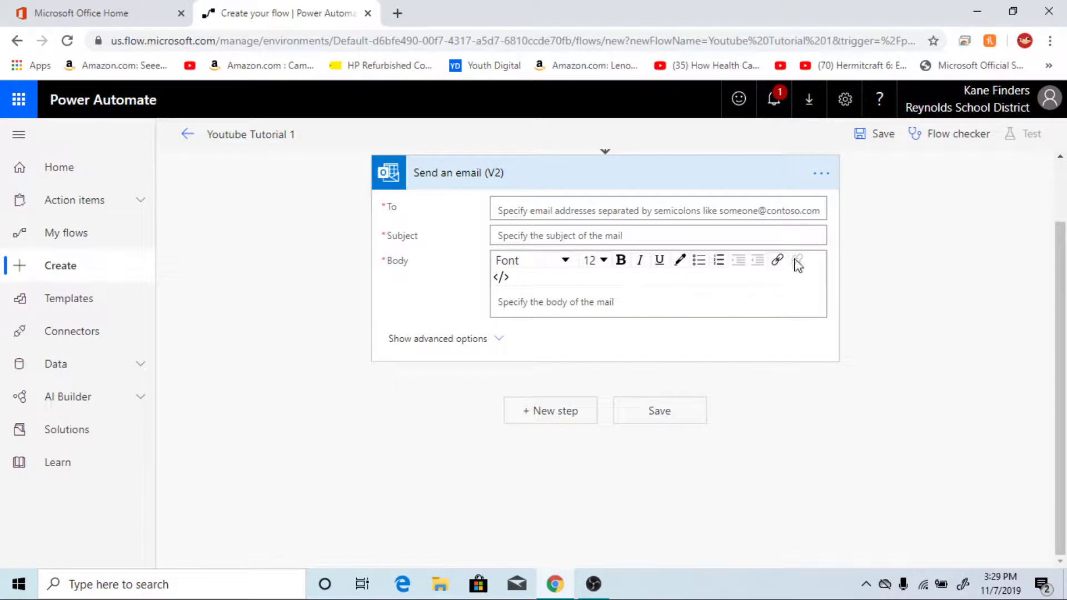
Delete the 'Send an email (V2)' step, confirming with OK
{"action": "scroll", "coordinate": [511, 323], "scroll_direction": "up", "scroll_amount": 2}
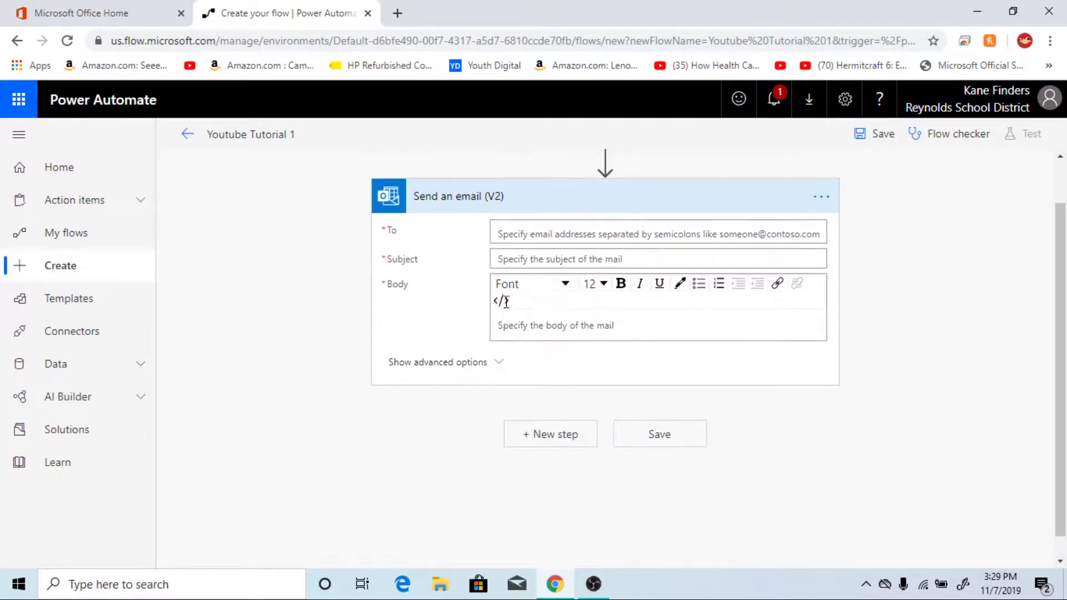
{"action": "left_click", "coordinate": [822, 238]}
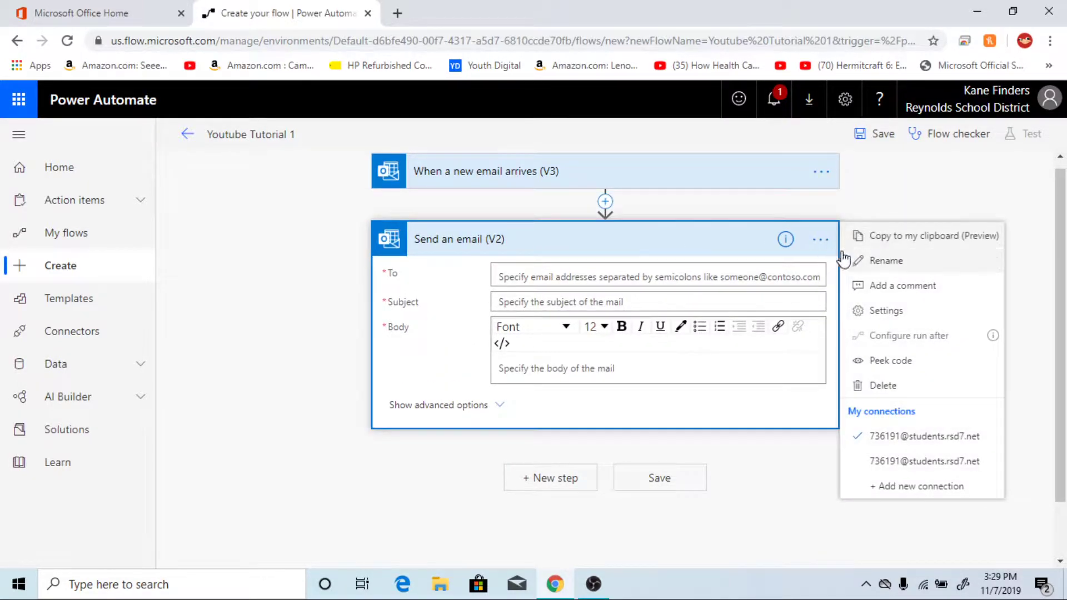
{"action": "left_click", "coordinate": [909, 389]}
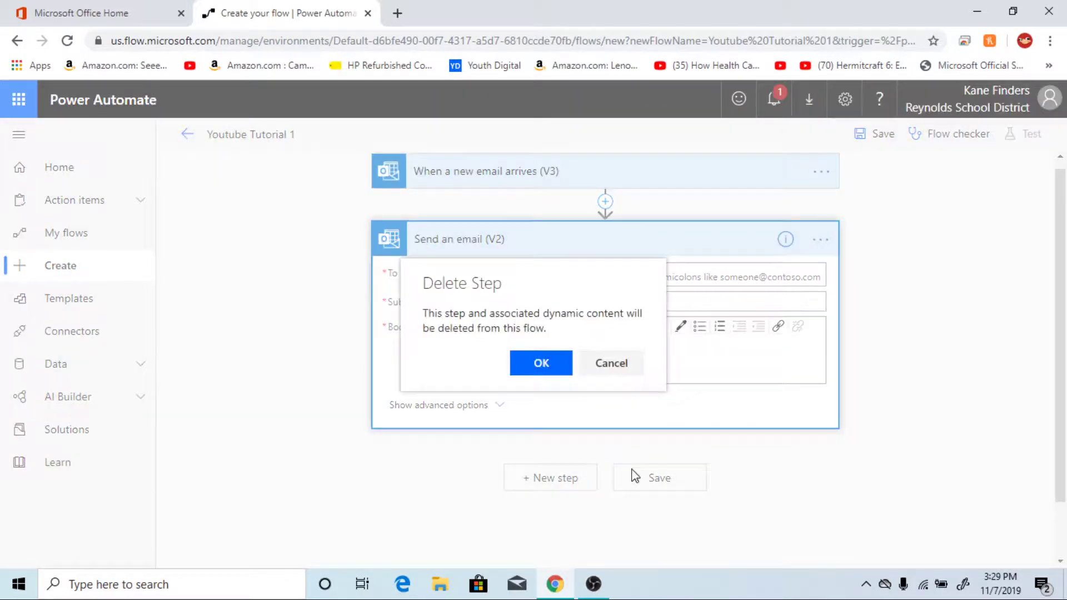
{"action": "left_click", "coordinate": [520, 370]}
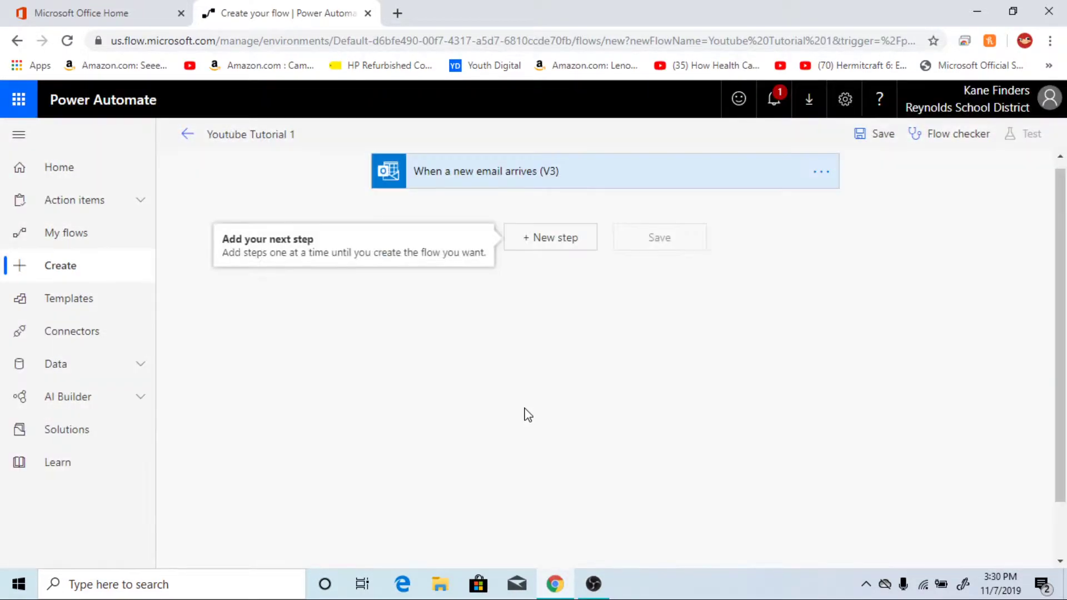
Search the actions for 'Outlook' and add 'Send email with options' after the trigger
{"action": "left_click", "coordinate": [524, 241]}
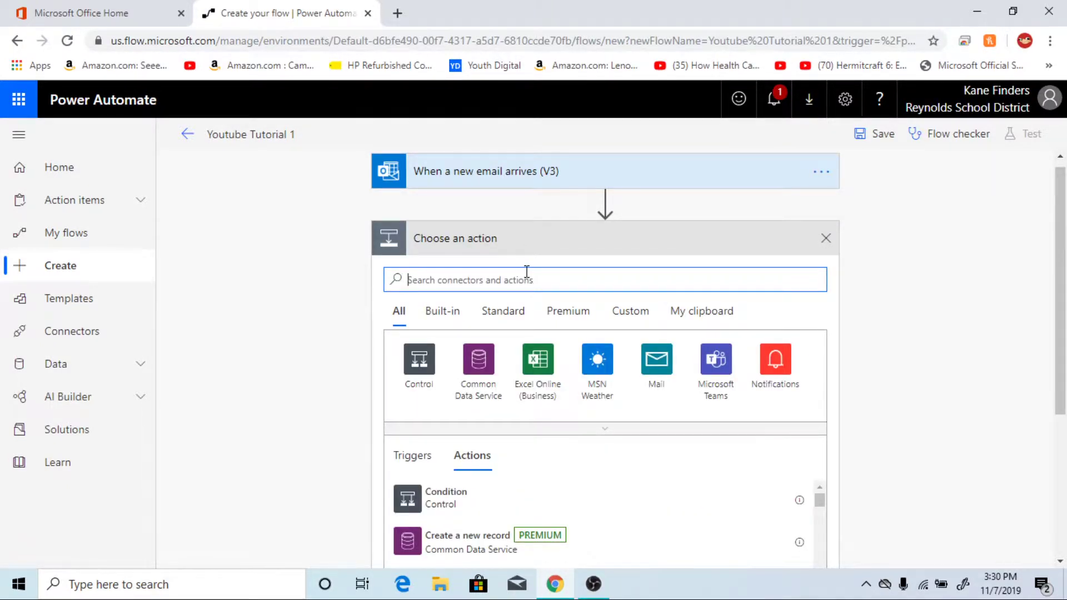
{"action": "type", "text": "Email"}
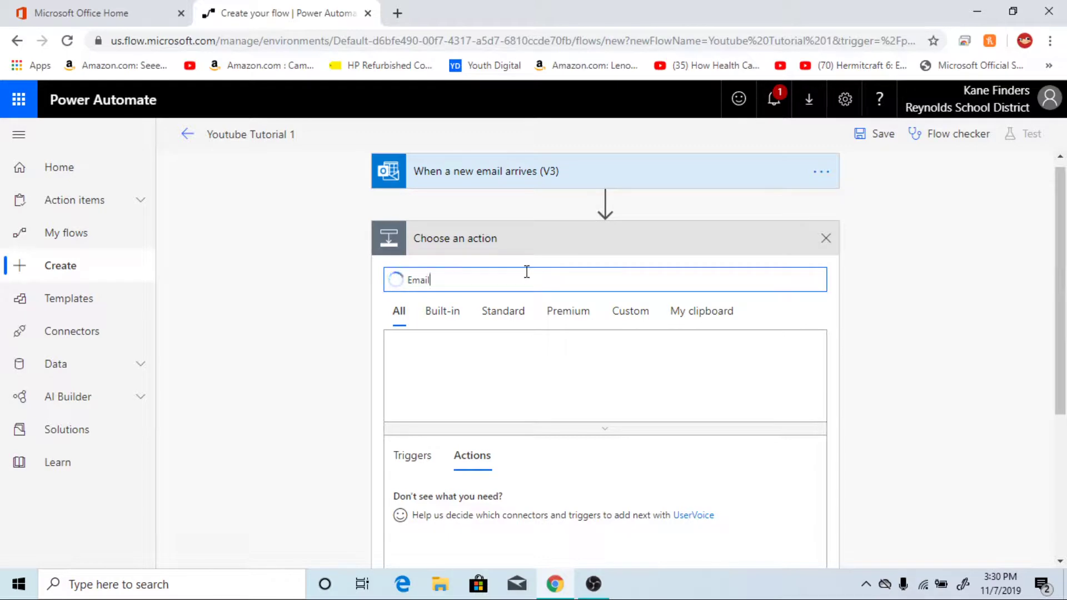
{"action": "scroll", "coordinate": [582, 496], "scroll_direction": "down", "scroll_amount": 1}
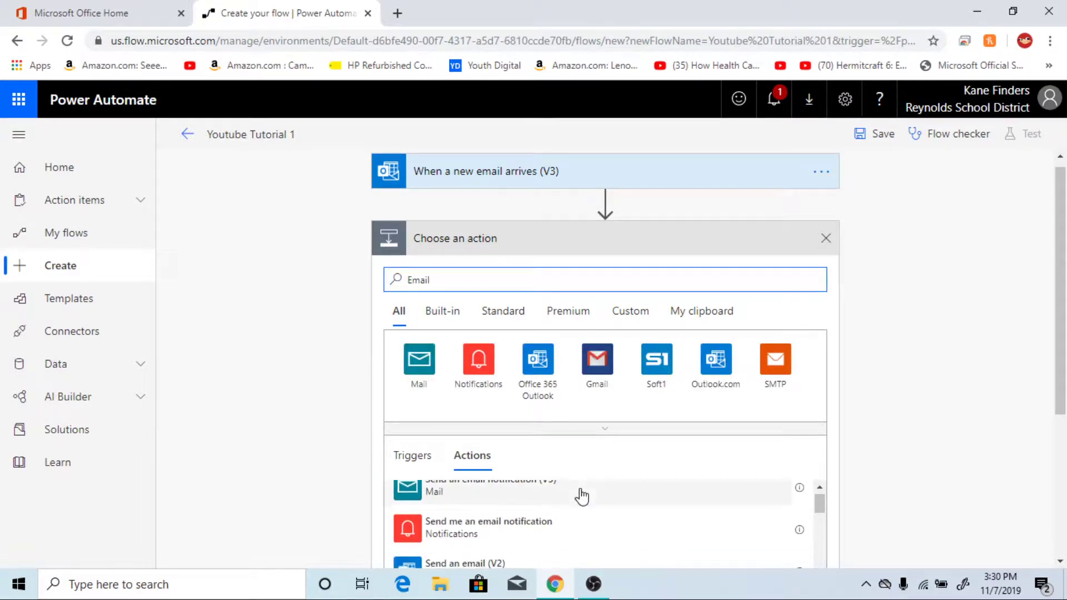
{"action": "scroll", "coordinate": [582, 498], "scroll_direction": "down", "scroll_amount": 2}
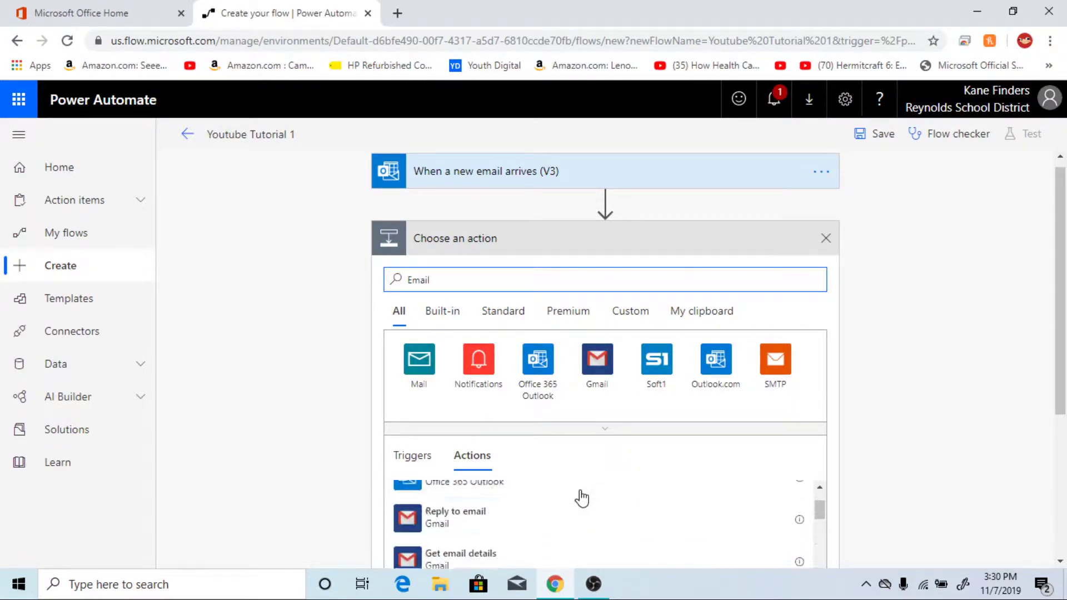
{"action": "scroll", "coordinate": [582, 498], "scroll_direction": "down", "scroll_amount": 3}
{"action": "key", "text": "BackSpace"}
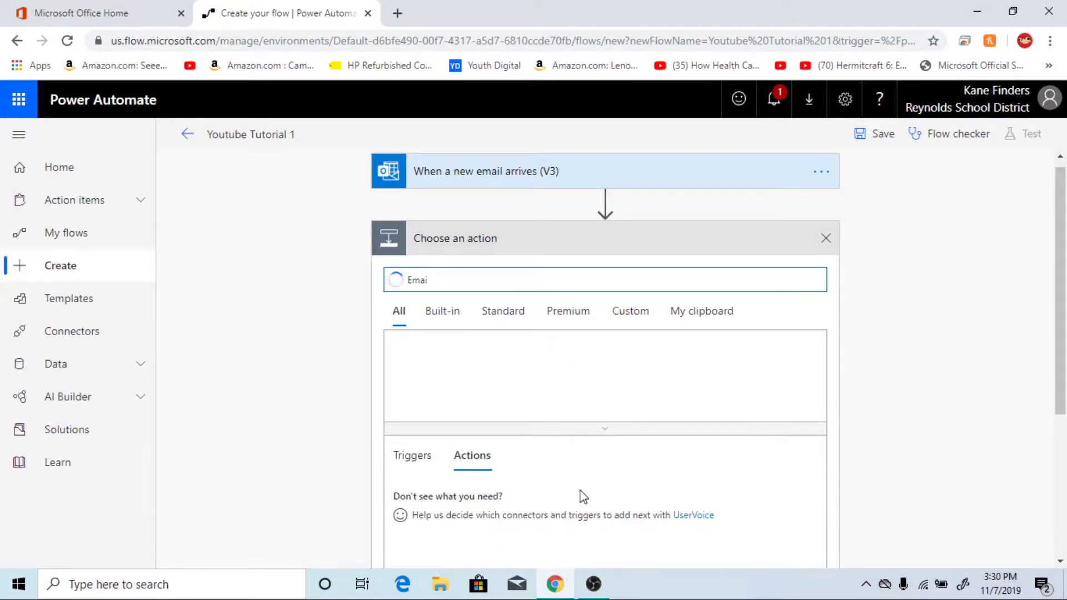
{"action": "key", "text": "BackSpace"}
{"action": "key", "text": "BackSpace"}
{"action": "key", "text": "BackSpace"}
{"action": "key", "text": "BackSpace"}
{"action": "type", "text": "utlook"}
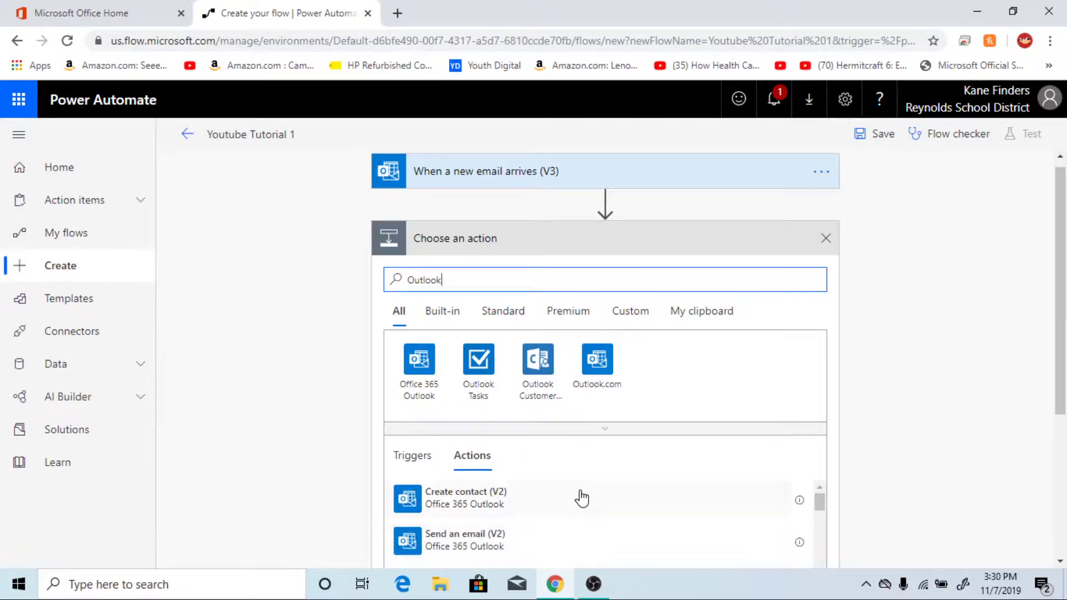
{"action": "scroll", "coordinate": [582, 498], "scroll_direction": "down", "scroll_amount": 2}
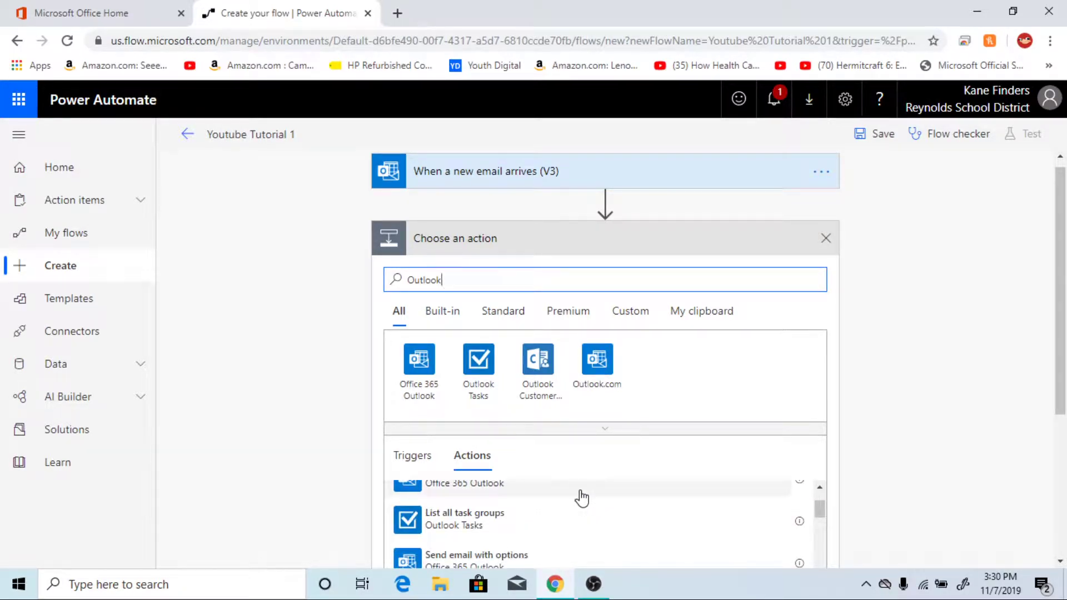
{"action": "scroll", "coordinate": [582, 498], "scroll_direction": "up", "scroll_amount": 1}
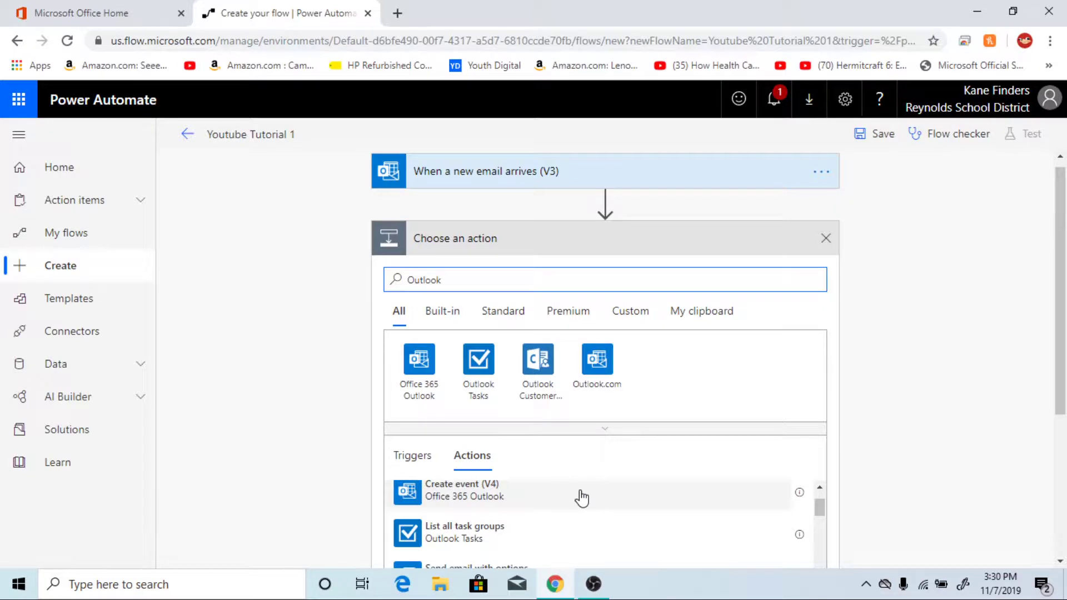
{"action": "scroll", "coordinate": [582, 498], "scroll_direction": "down", "scroll_amount": 2}
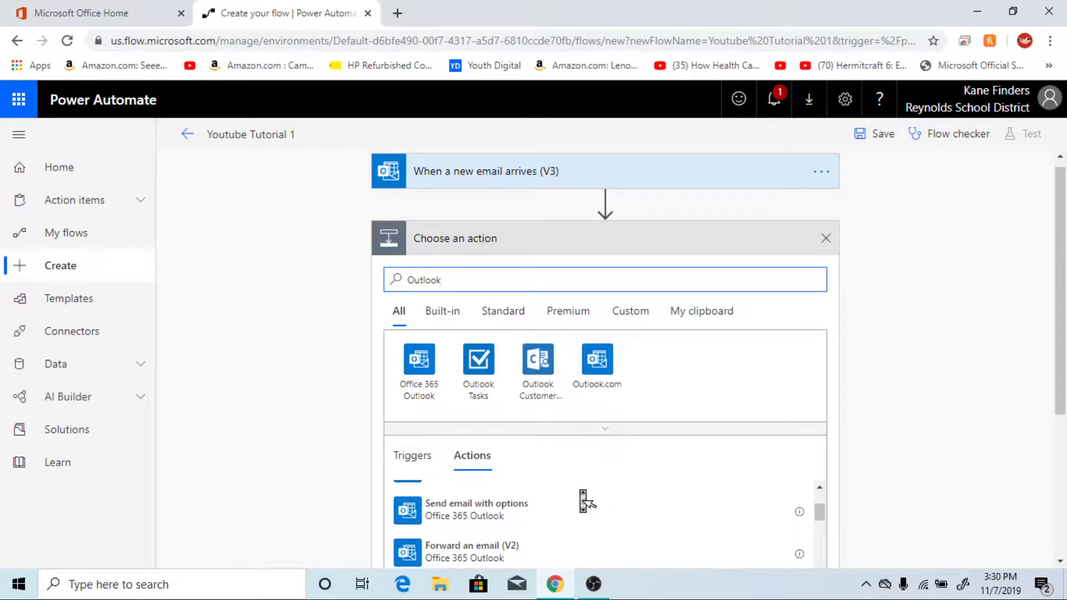
{"action": "left_click", "coordinate": [569, 505]}
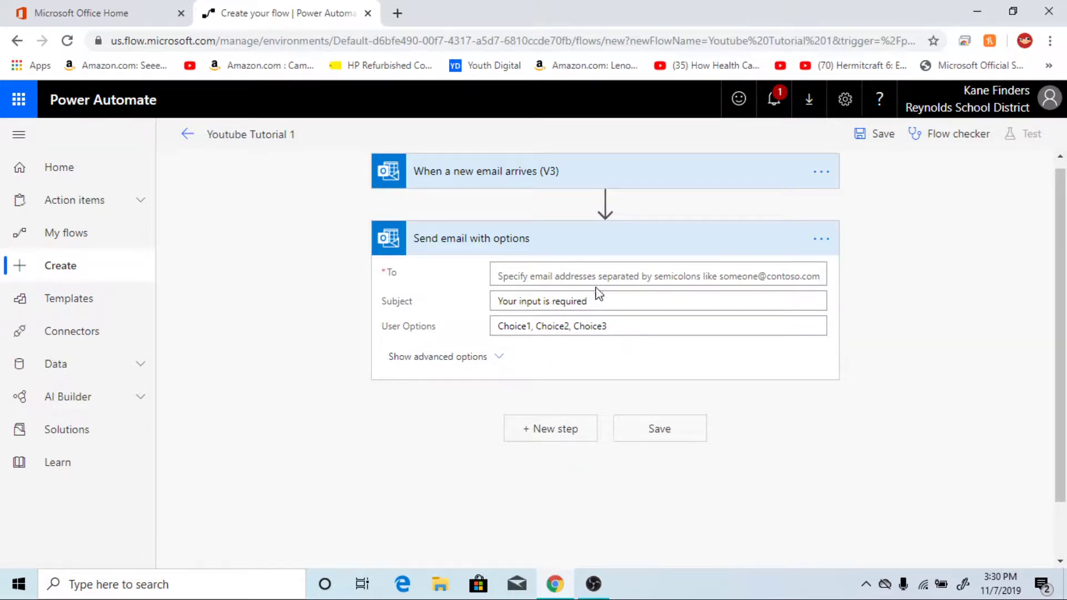
Fill the To field with the trigger's dynamic From value, then expand the trigger card
{"action": "left_click", "coordinate": [639, 272]}
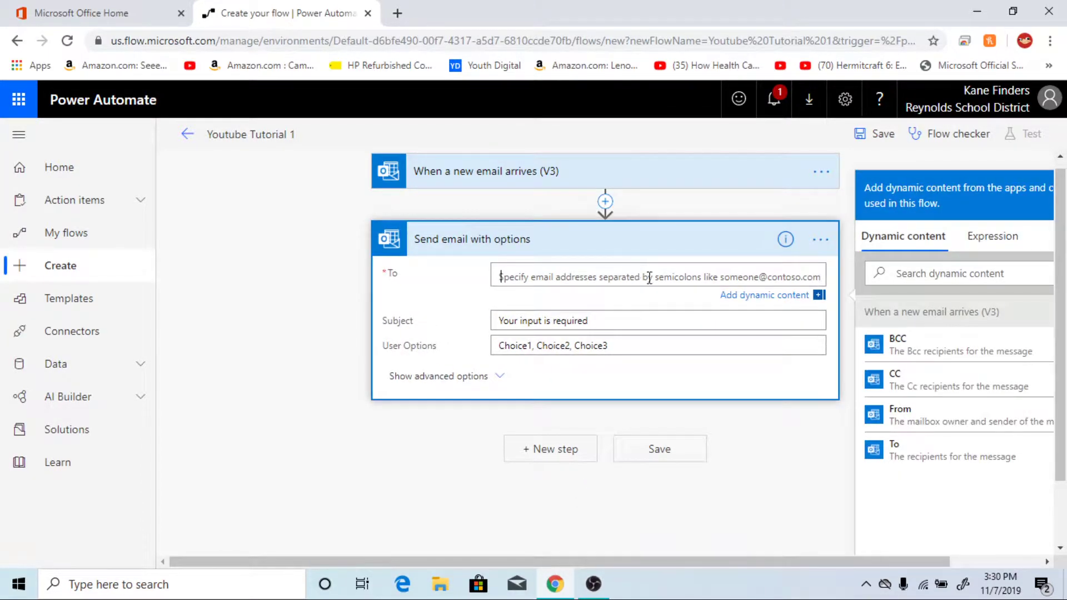
{"action": "left_click", "coordinate": [959, 431]}
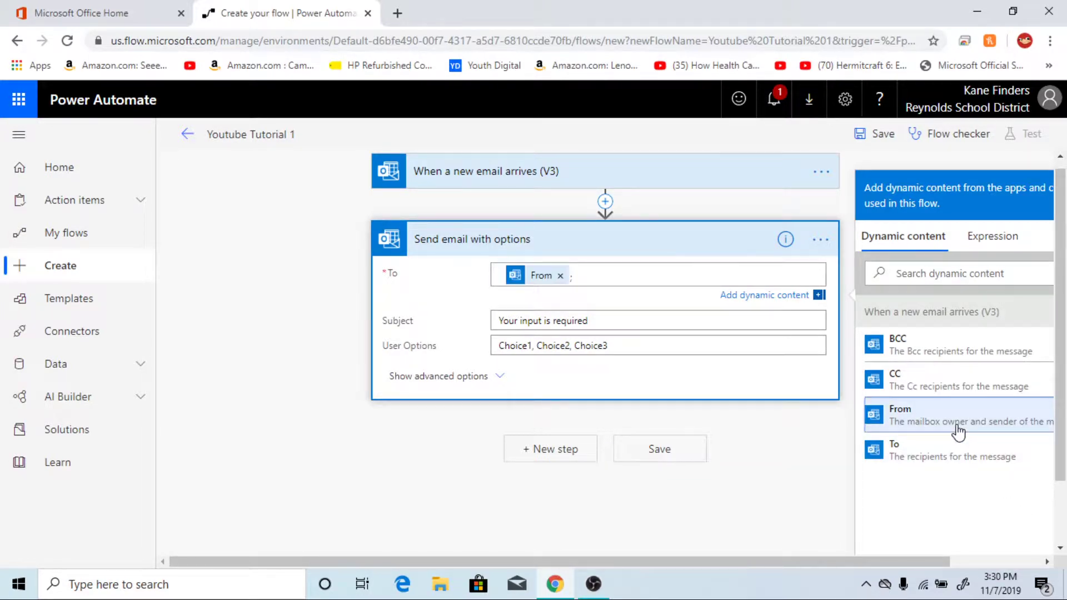
{"action": "left_click", "coordinate": [695, 176]}
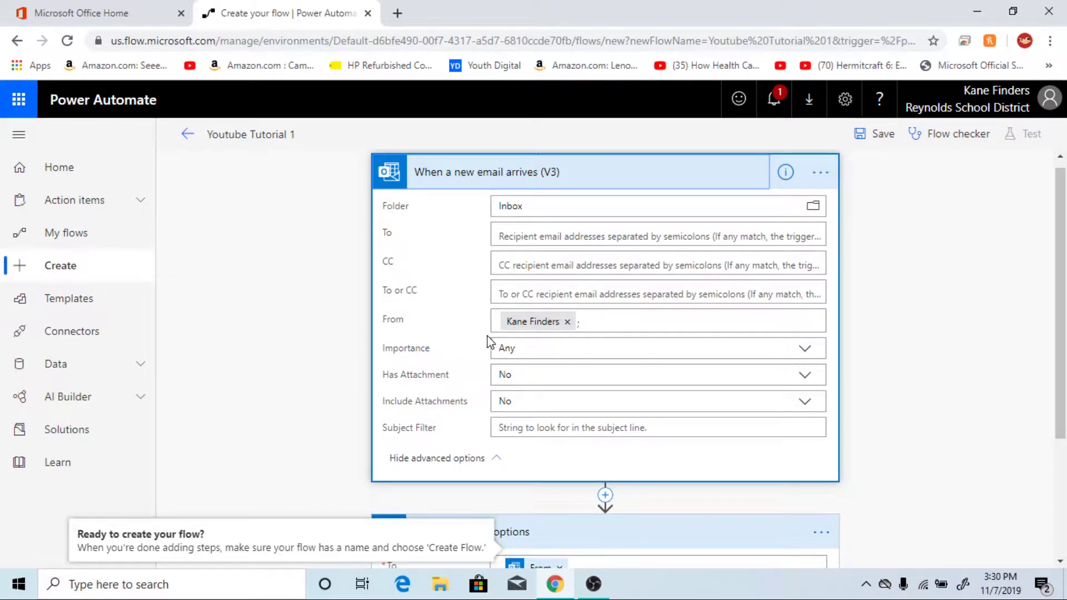
Show the advanced options of 'Send email with options' to expose its attachment and HTML-only fields
{"action": "mouse_move", "coordinate": [531, 329]}
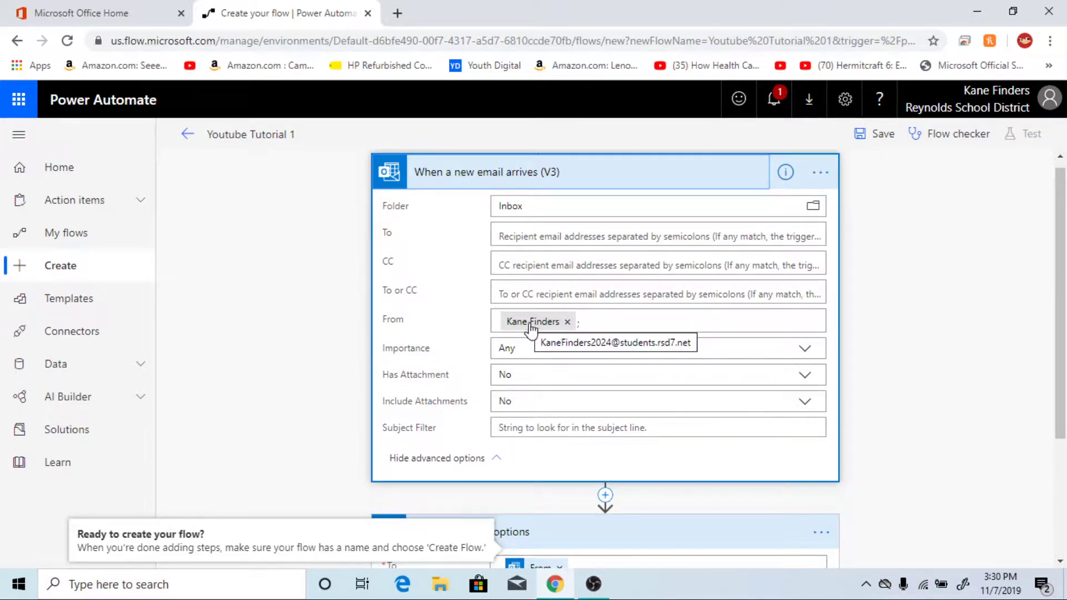
{"action": "scroll", "coordinate": [531, 329], "scroll_direction": "down", "scroll_amount": 3}
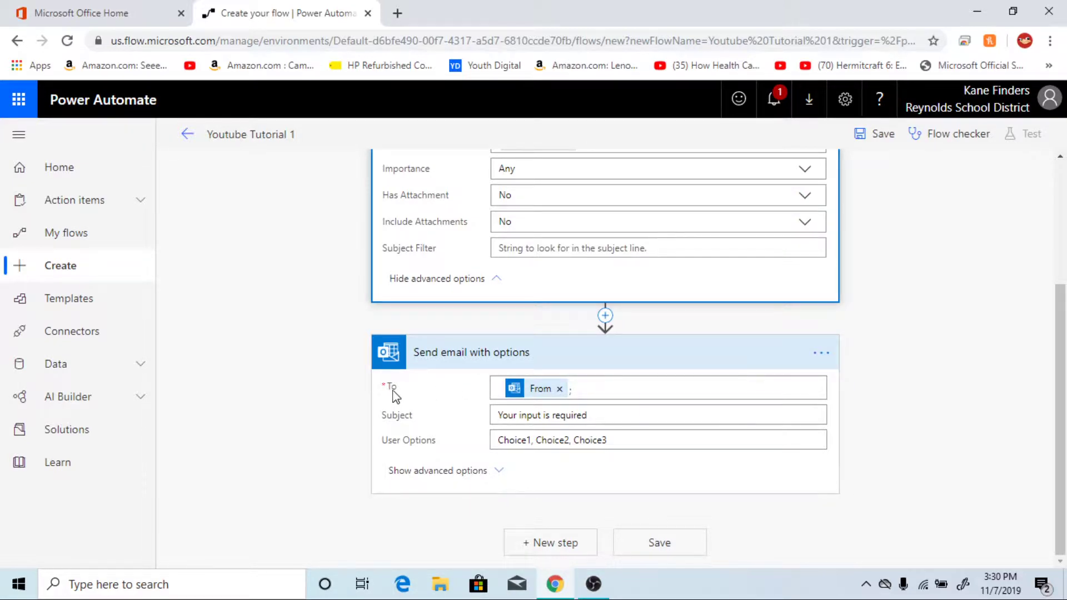
{"action": "scroll", "coordinate": [385, 267], "scroll_direction": "up", "scroll_amount": 1}
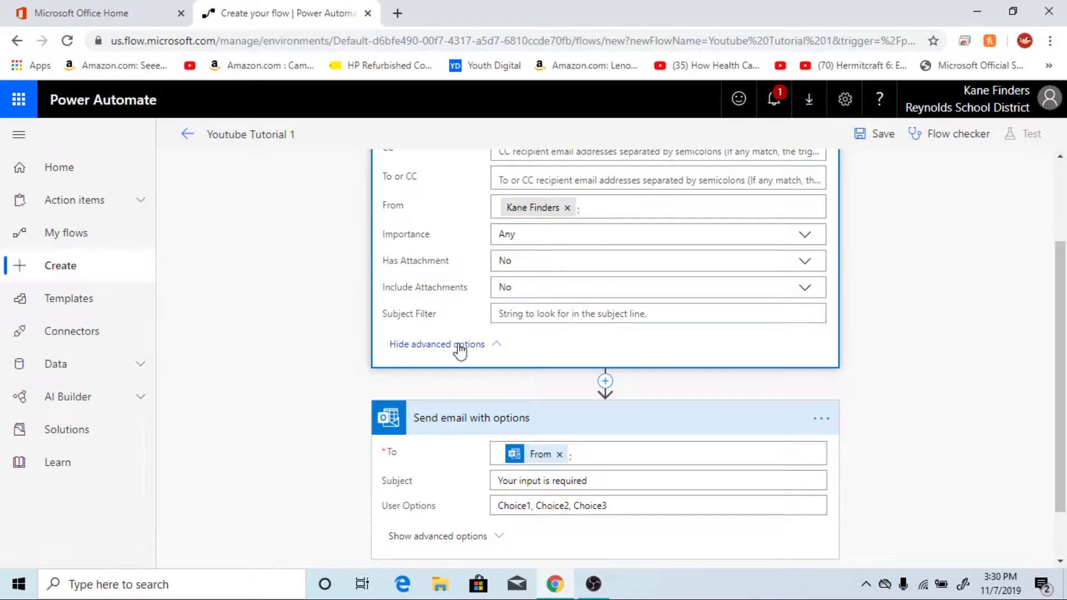
{"action": "scroll", "coordinate": [543, 462], "scroll_direction": "down", "scroll_amount": 1}
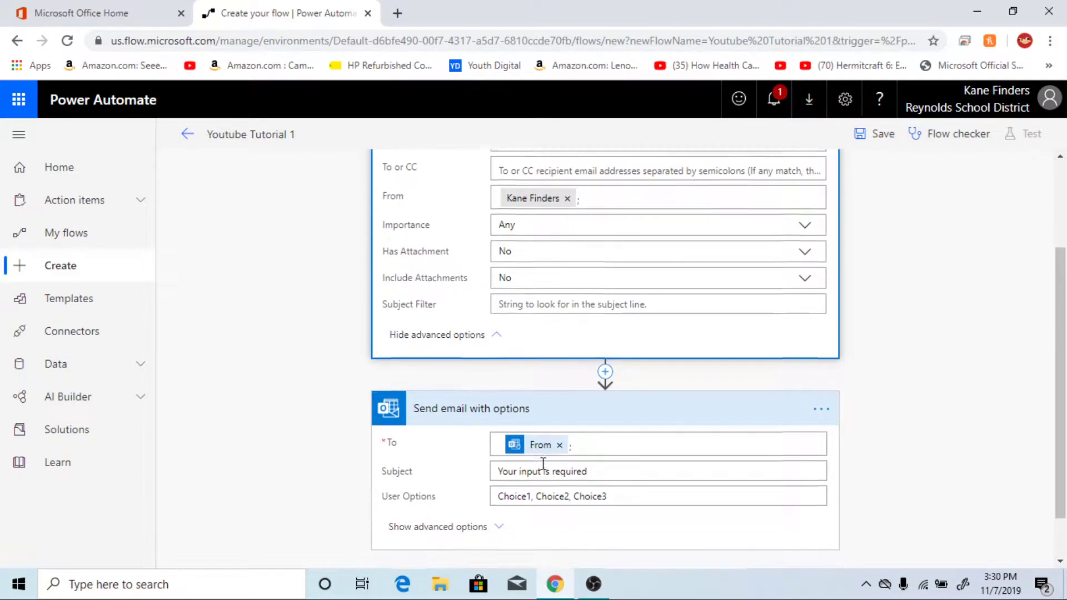
{"action": "left_click", "coordinate": [487, 472]}
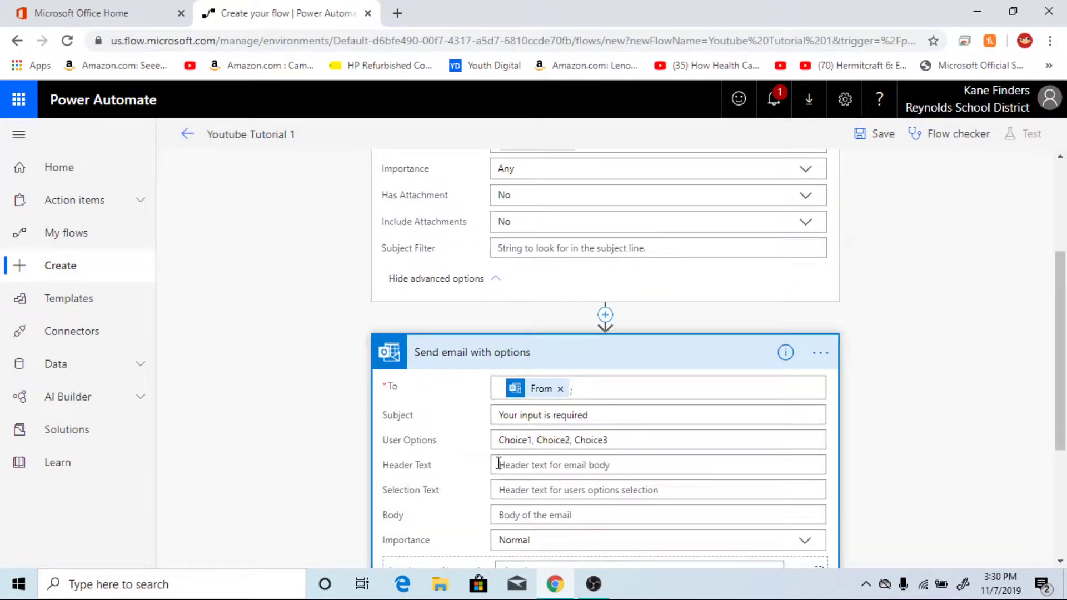
{"action": "scroll", "coordinate": [508, 463], "scroll_direction": "down", "scroll_amount": 2}
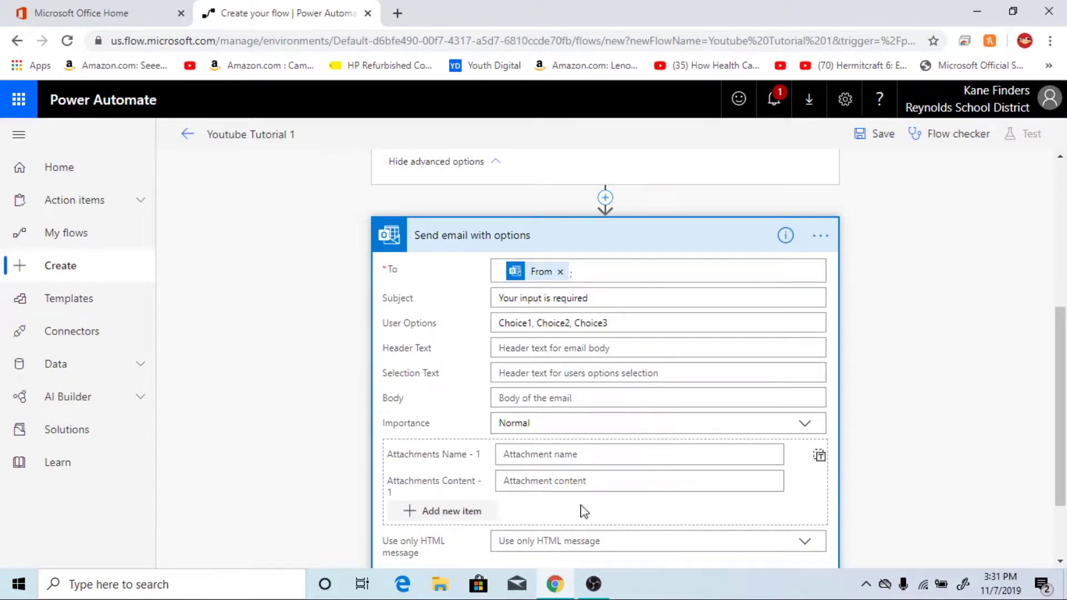
{"action": "scroll", "coordinate": [584, 511], "scroll_direction": "down", "scroll_amount": 2}
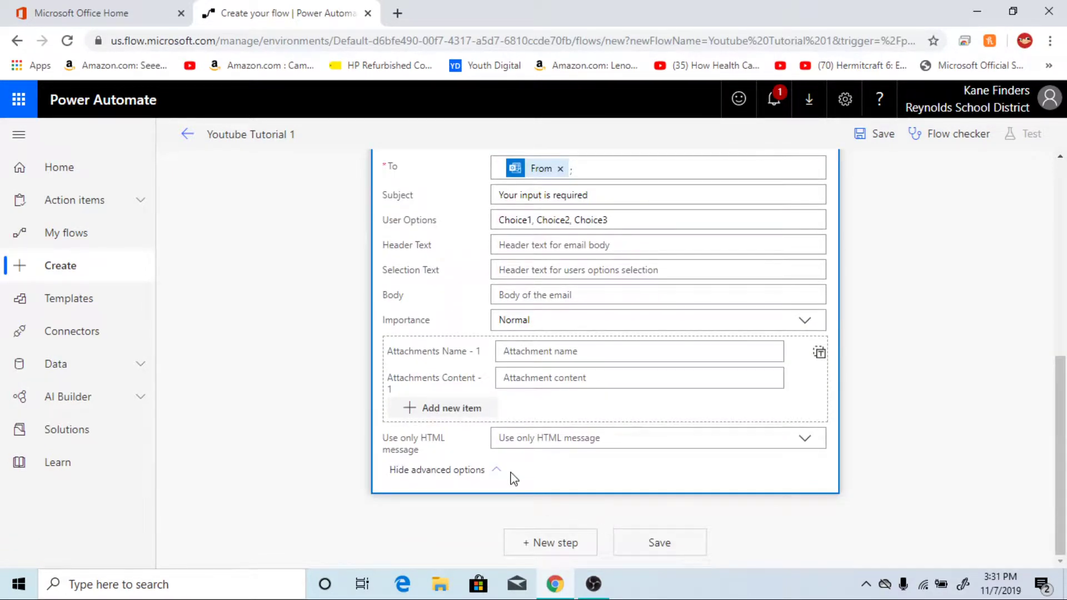
{"action": "scroll", "coordinate": [457, 405], "scroll_direction": "up", "scroll_amount": 1}
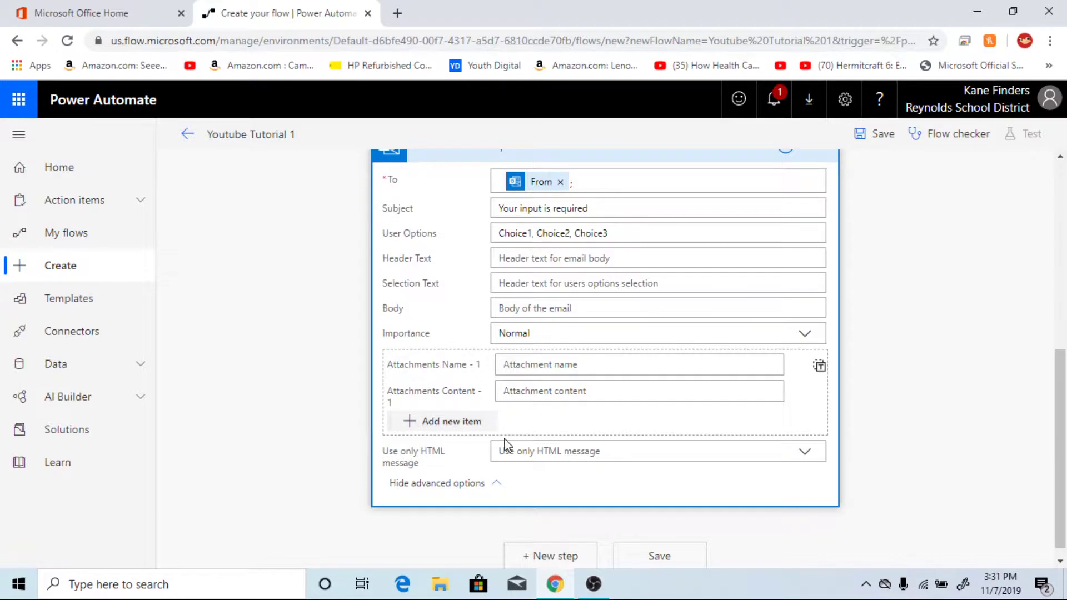
{"action": "scroll", "coordinate": [506, 445], "scroll_direction": "up", "scroll_amount": 7}
{"action": "scroll", "coordinate": [506, 442], "scroll_direction": "down", "scroll_amount": 5}
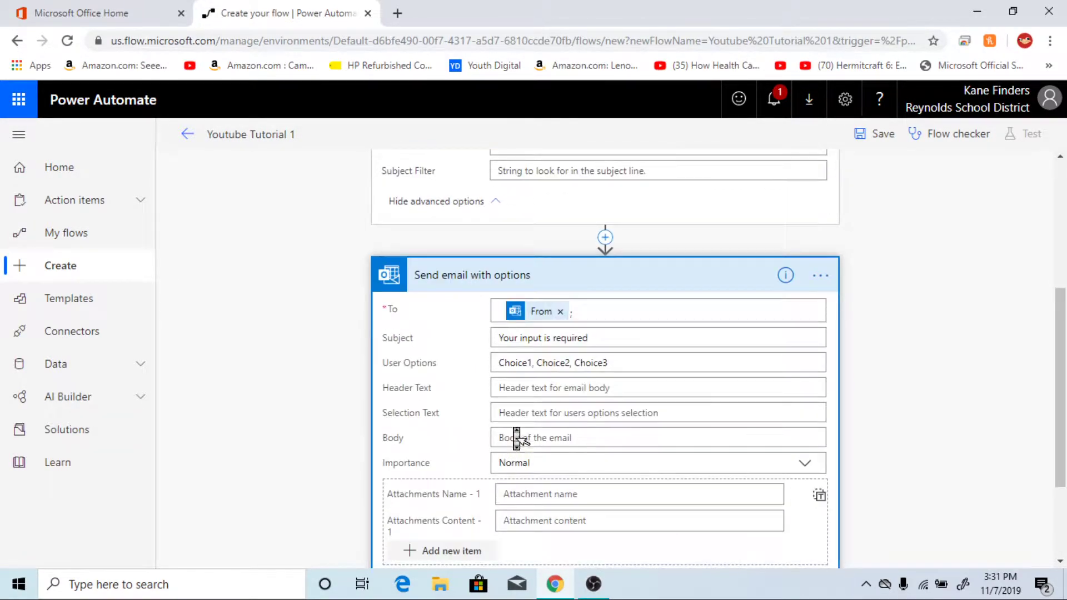
Delete the 'Send email with options' step
{"action": "left_click", "coordinate": [816, 275]}
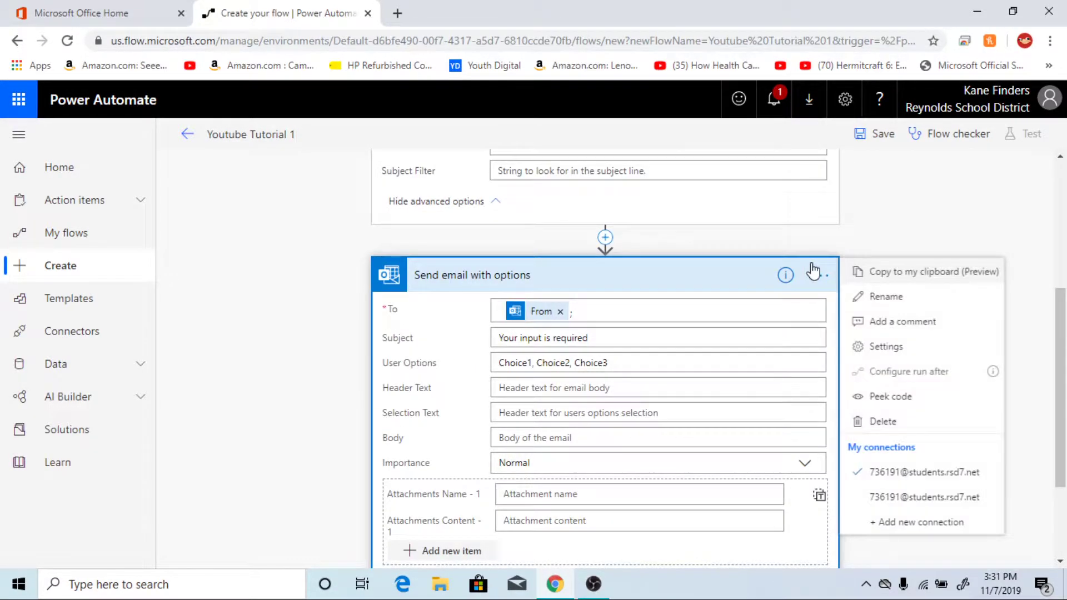
{"action": "left_click", "coordinate": [902, 438]}
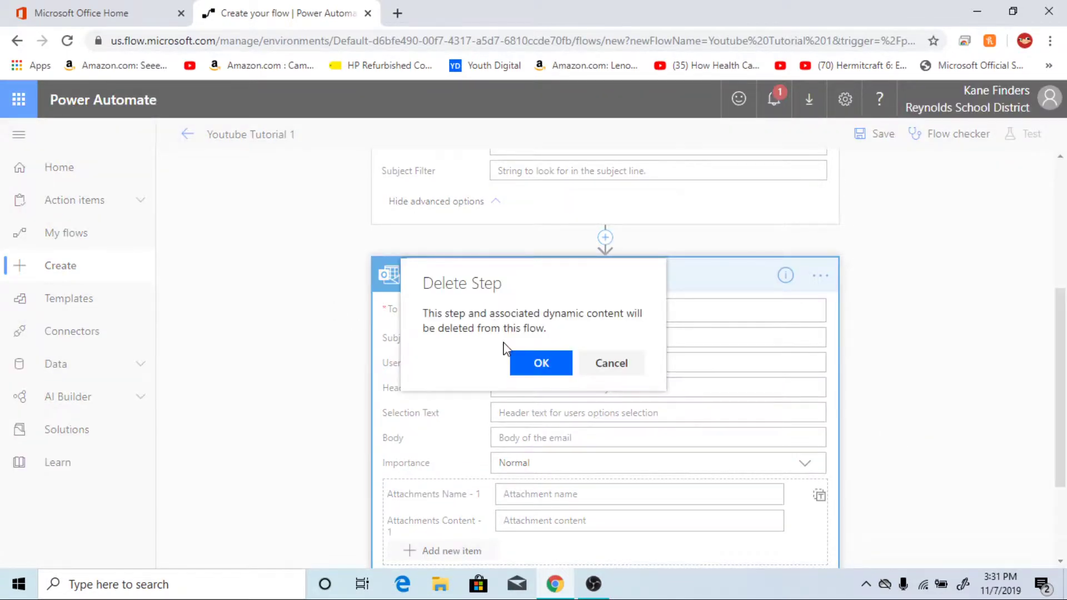
{"action": "left_click", "coordinate": [539, 364]}
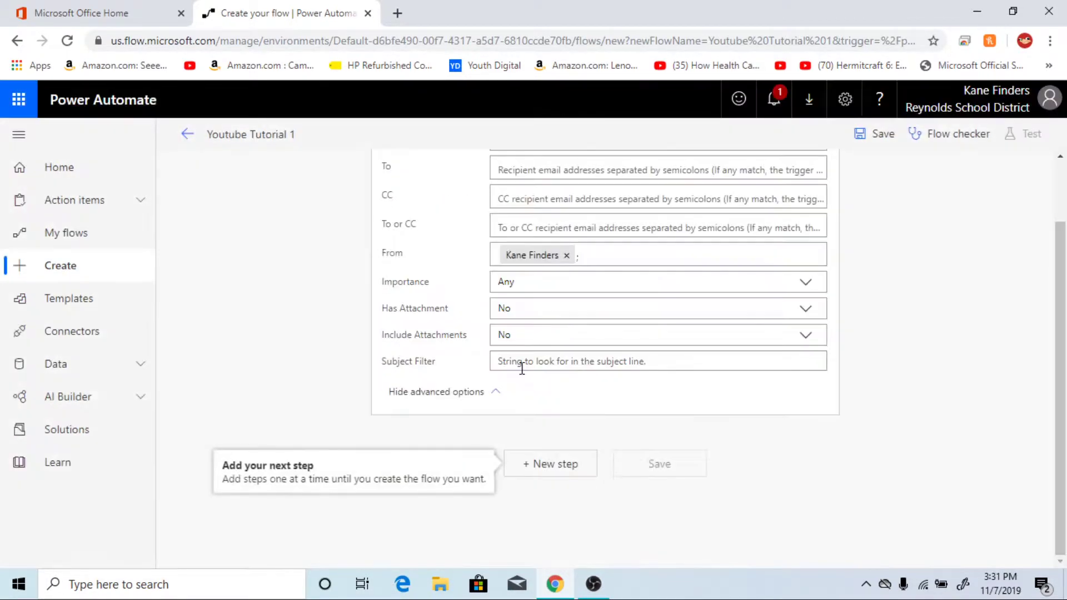
Search Outlook actions and add 'Reply to email (V3)' after the trigger
{"action": "left_click", "coordinate": [536, 470]}
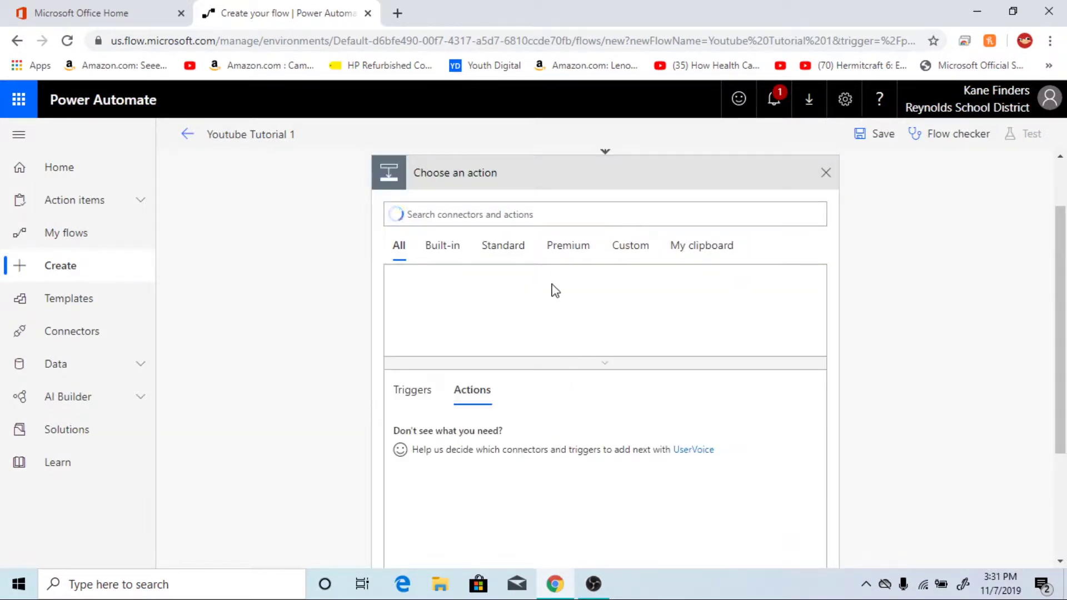
{"action": "type", "text": "Ou"}
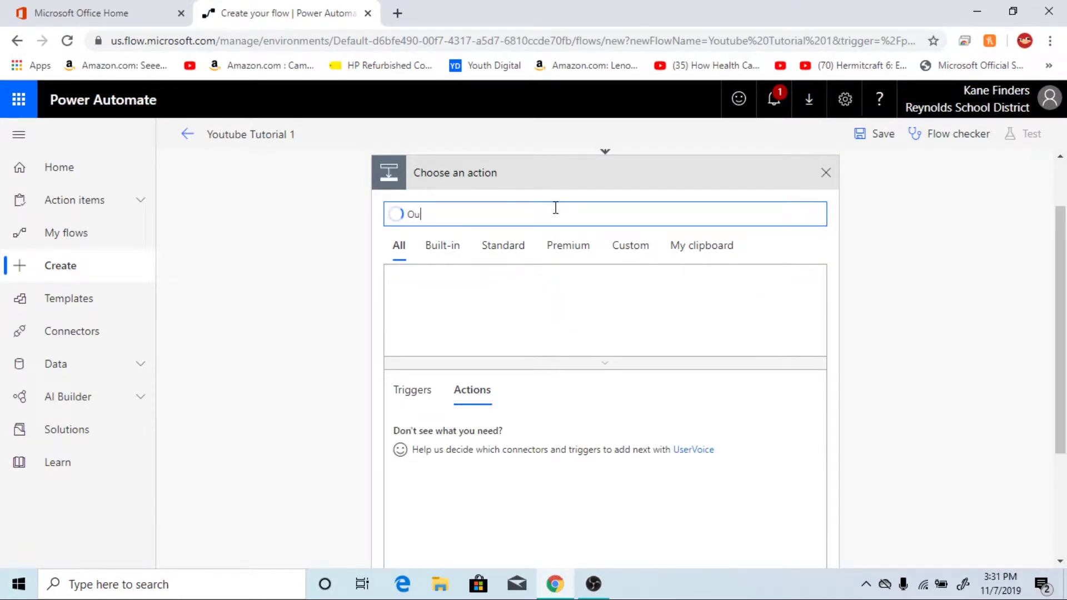
{"action": "type", "text": "tlook"}
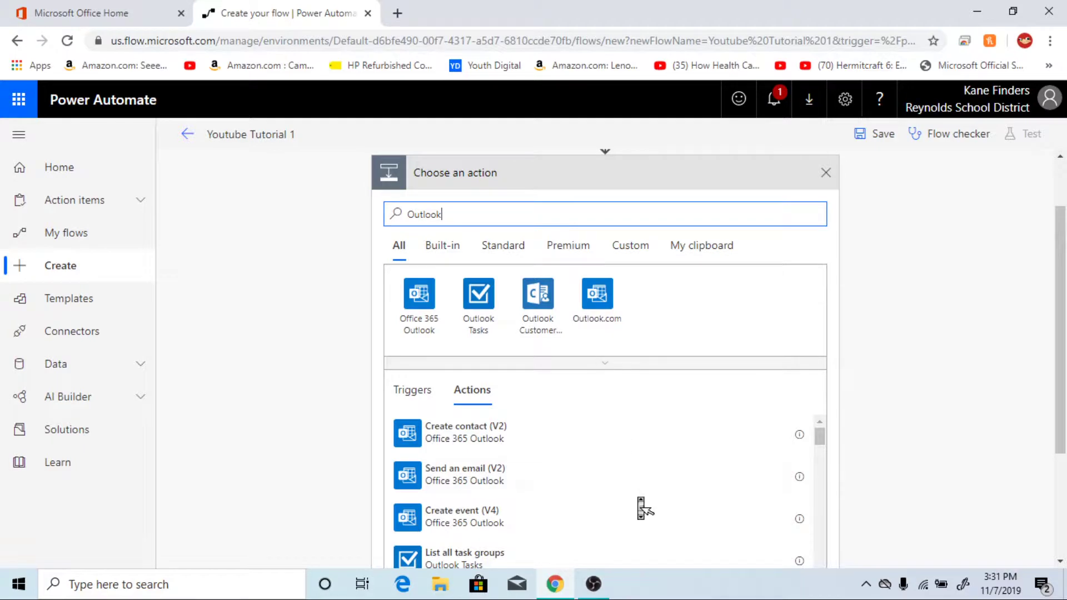
{"action": "scroll", "coordinate": [641, 507], "scroll_direction": "down", "scroll_amount": 5}
{"action": "scroll", "coordinate": [641, 507], "scroll_direction": "down", "scroll_amount": 4}
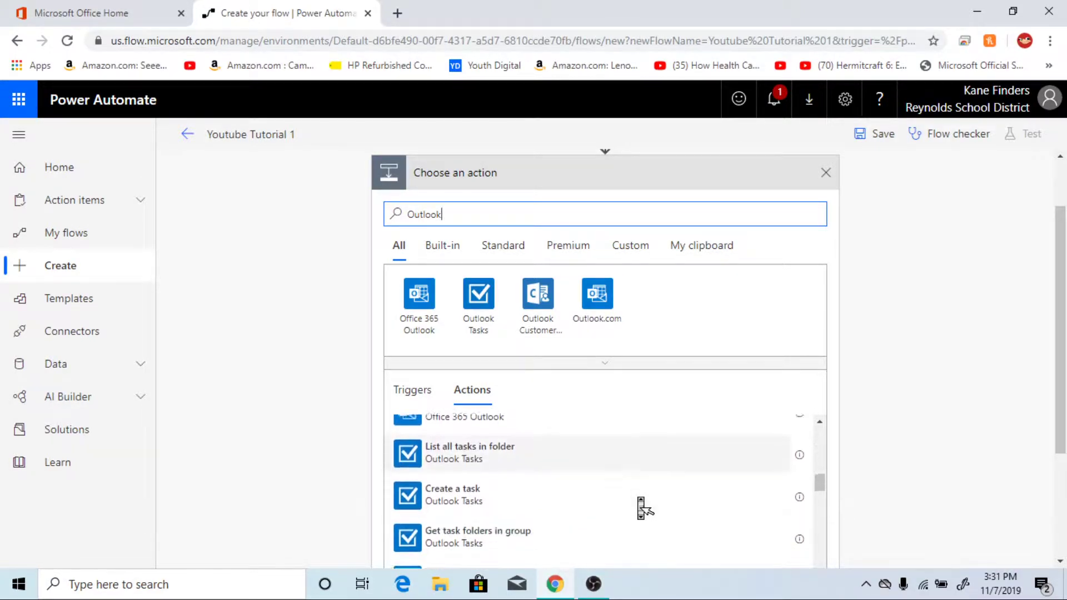
{"action": "scroll", "coordinate": [641, 507], "scroll_direction": "down", "scroll_amount": 4}
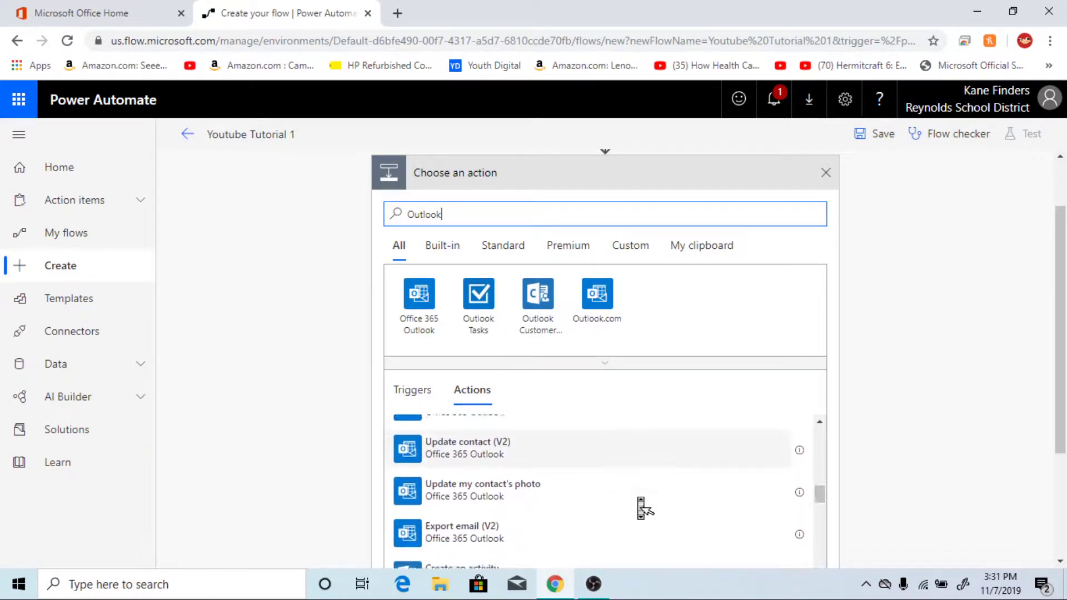
{"action": "scroll", "coordinate": [645, 507], "scroll_direction": "down", "scroll_amount": 4}
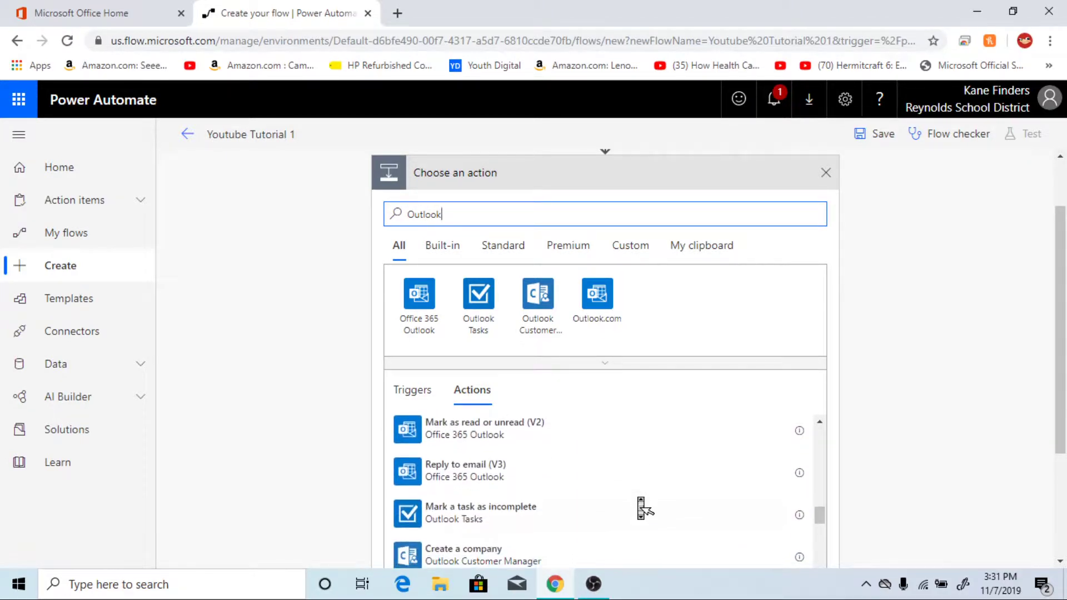
{"action": "left_click", "coordinate": [515, 485]}
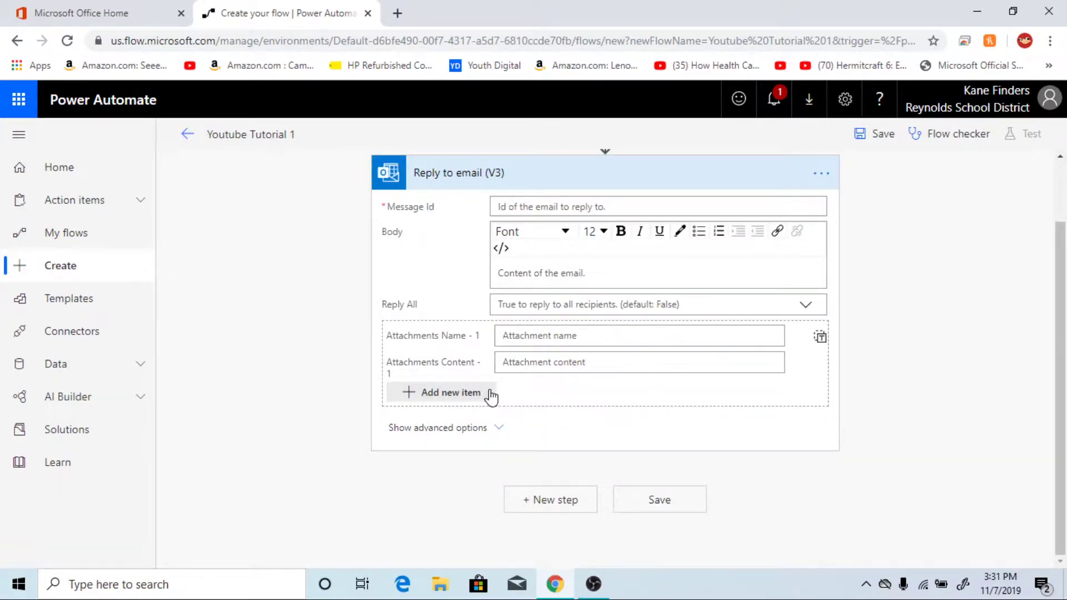
Add a second attachment name/content pair to the reply and click through its Body and Message Id fields
{"action": "left_click", "coordinate": [443, 395]}
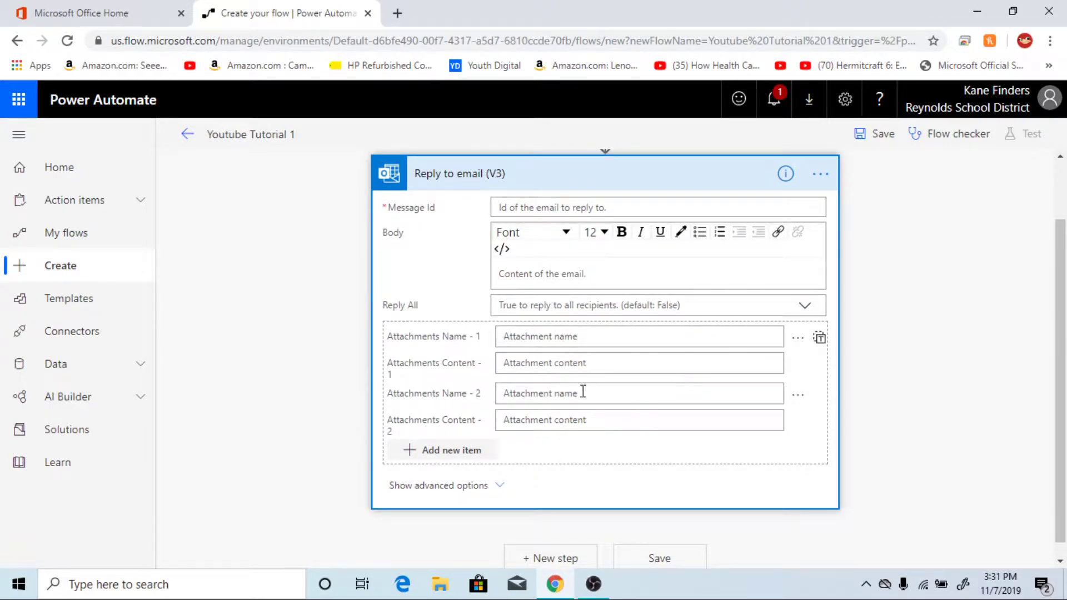
{"action": "left_click", "coordinate": [560, 418]}
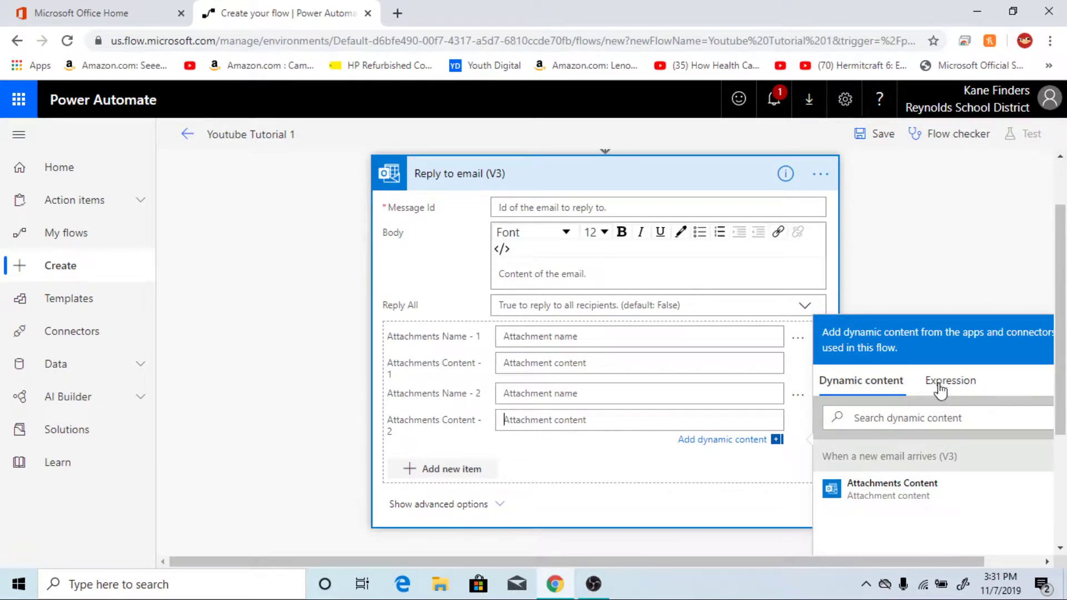
{"action": "scroll", "coordinate": [898, 492], "scroll_direction": "down", "scroll_amount": 1}
{"action": "scroll", "coordinate": [899, 498], "scroll_direction": "down", "scroll_amount": 3}
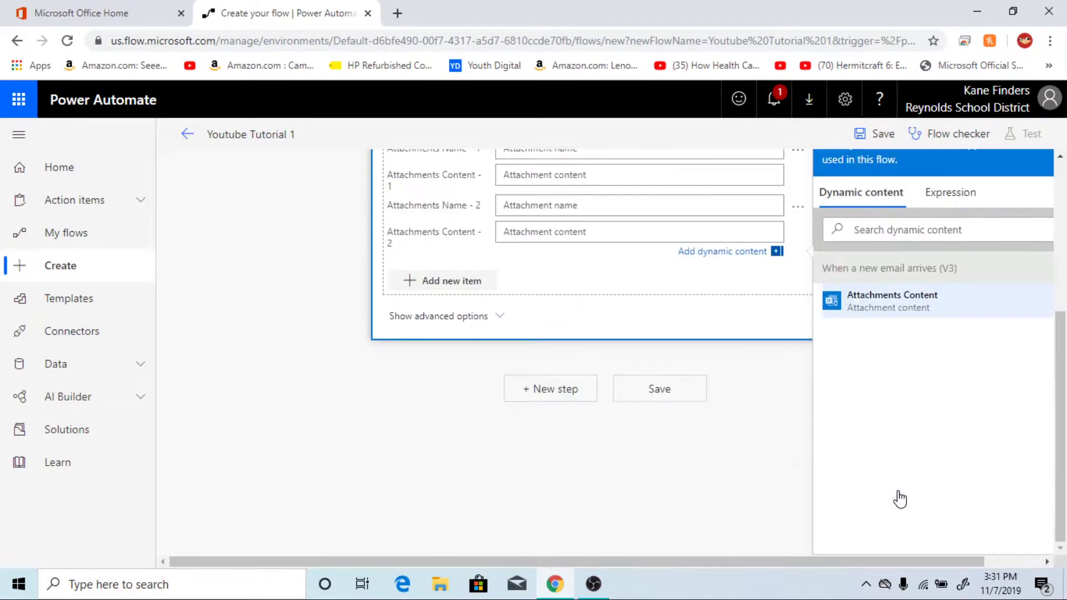
{"action": "scroll", "coordinate": [902, 500], "scroll_direction": "up", "scroll_amount": 2}
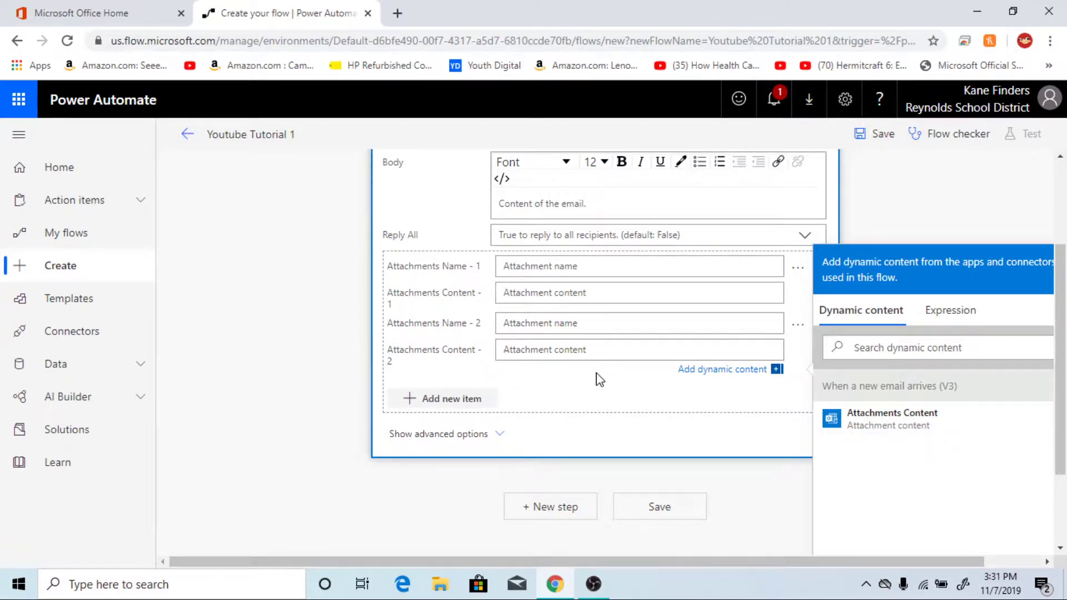
{"action": "scroll", "coordinate": [595, 373], "scroll_direction": "up", "scroll_amount": 3}
{"action": "left_click", "coordinate": [591, 350]}
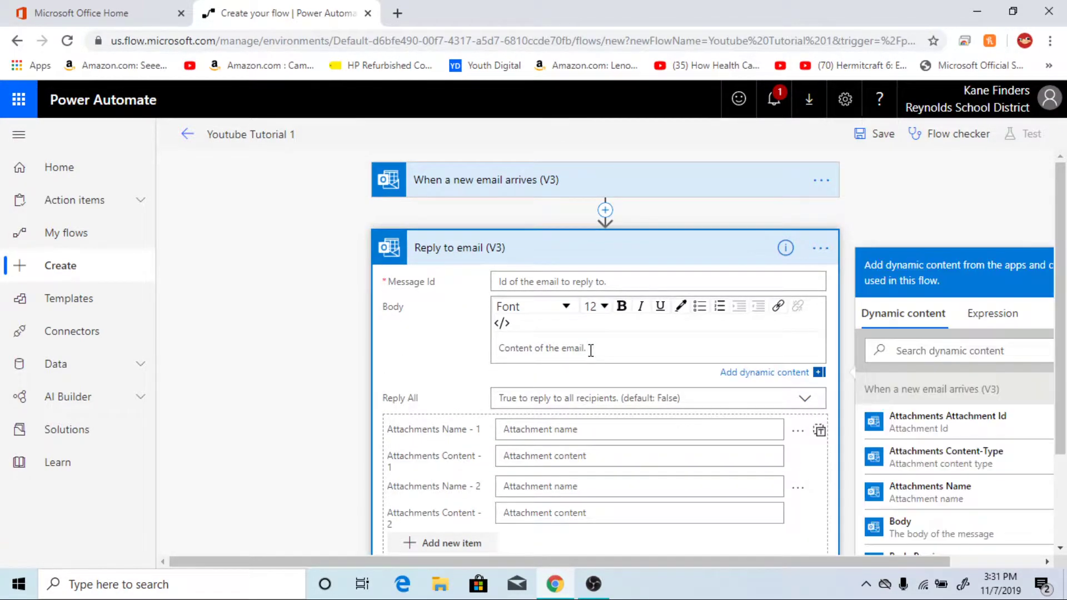
{"action": "left_click", "coordinate": [579, 284]}
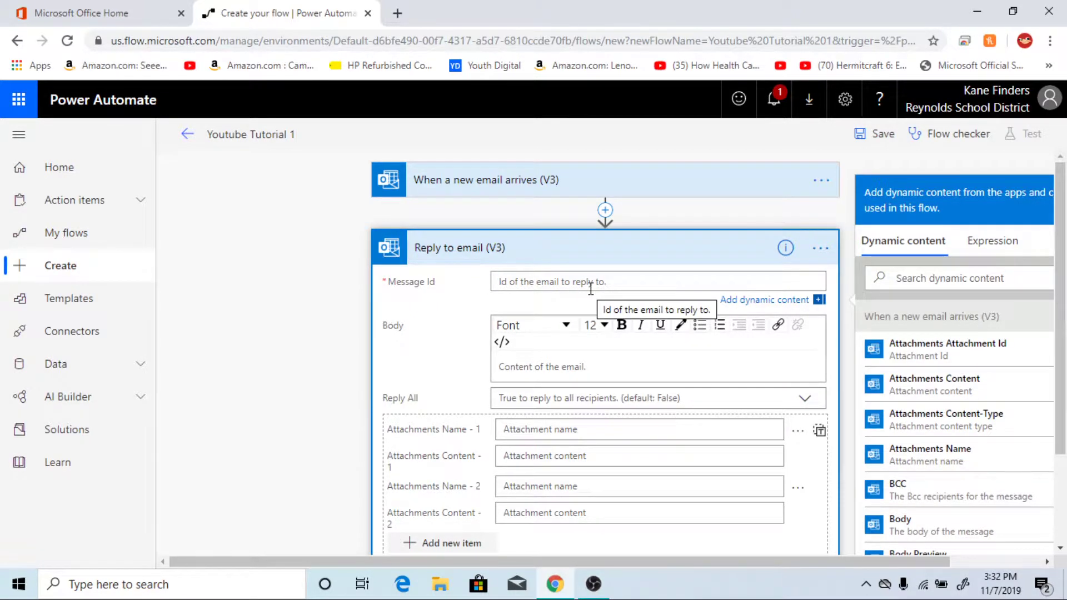
Fill the reply's Message Id with the trigger's Internet Message Id
{"action": "left_click", "coordinate": [545, 182]}
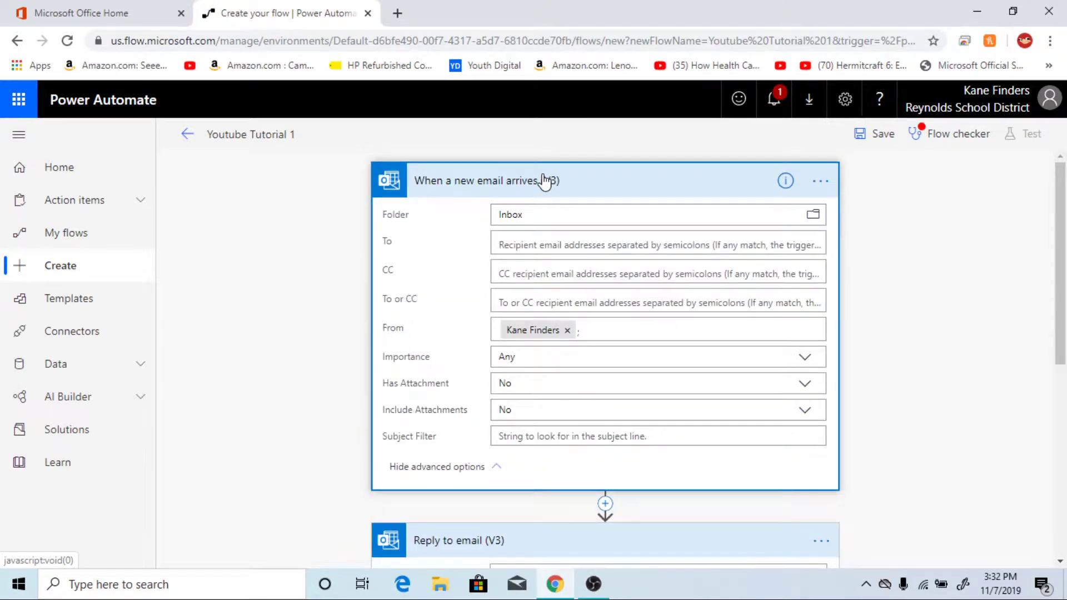
{"action": "left_click", "coordinate": [545, 181]}
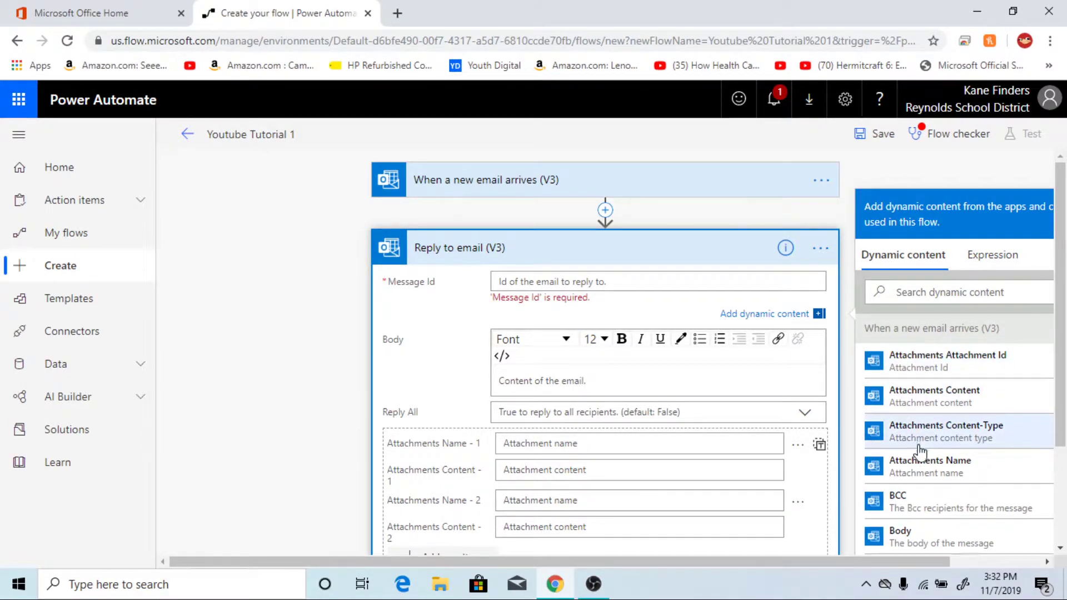
{"action": "scroll", "coordinate": [917, 448], "scroll_direction": "down", "scroll_amount": 5}
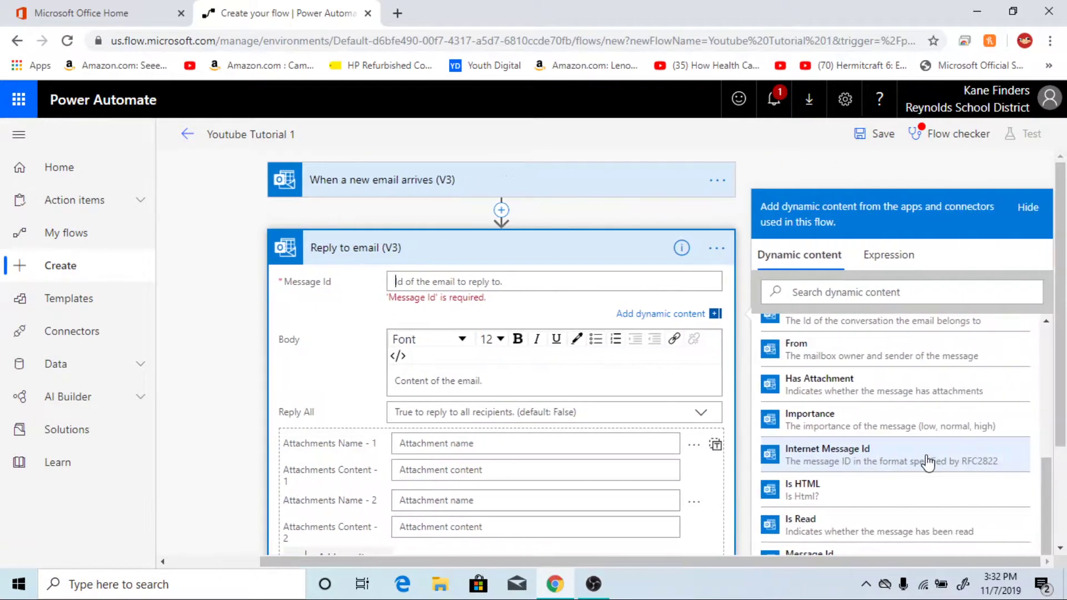
{"action": "left_click", "coordinate": [884, 461]}
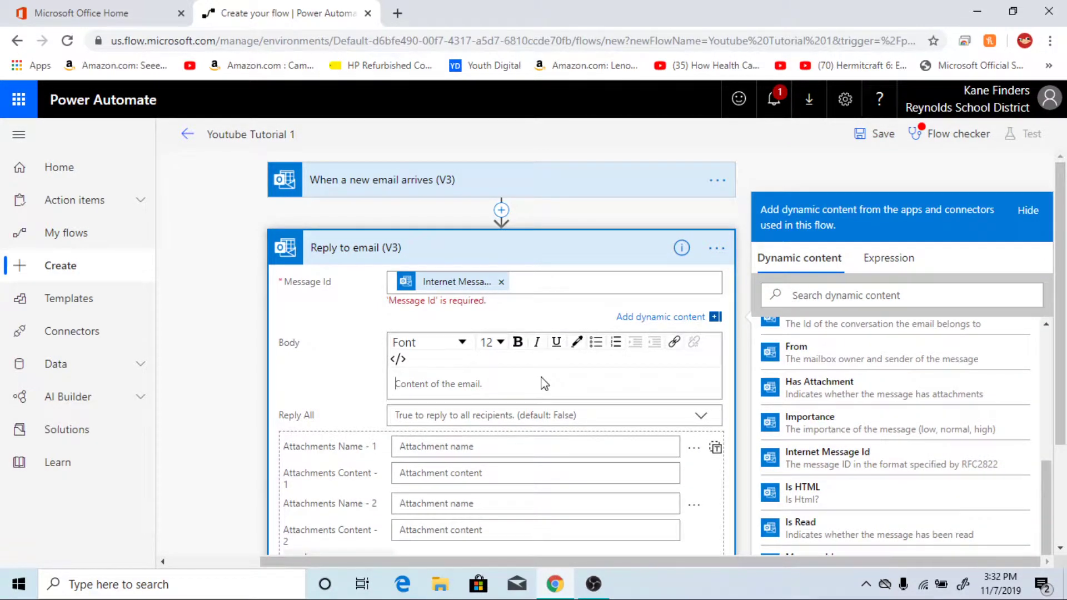
Toggle the reply Body's HTML code view on and back off
{"action": "left_click", "coordinate": [544, 383]}
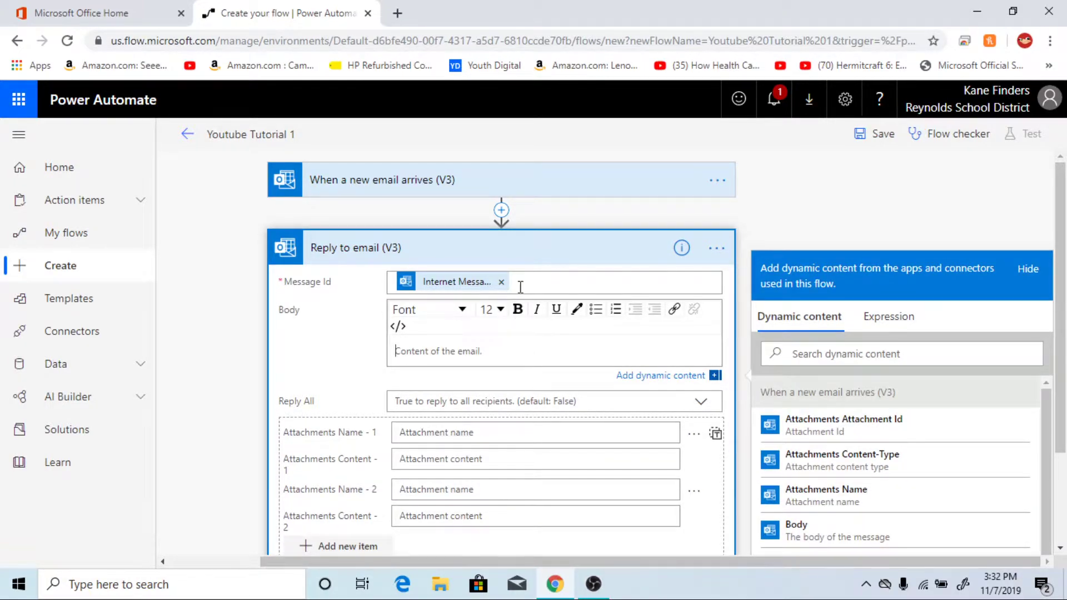
{"action": "left_click", "coordinate": [521, 285]}
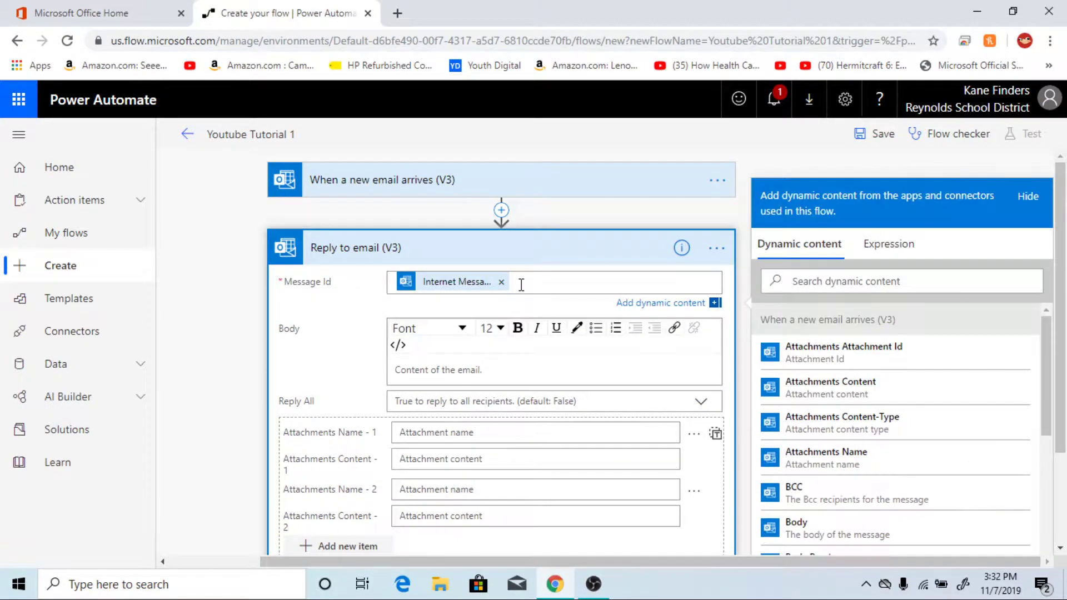
{"action": "left_click", "coordinate": [529, 369]}
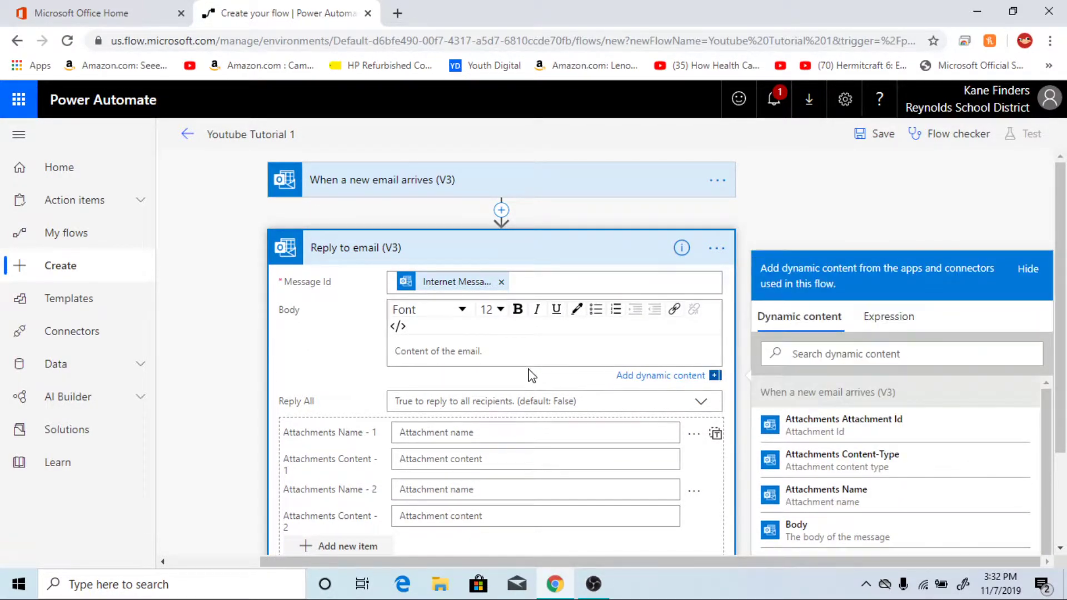
{"action": "left_click", "coordinate": [398, 327]}
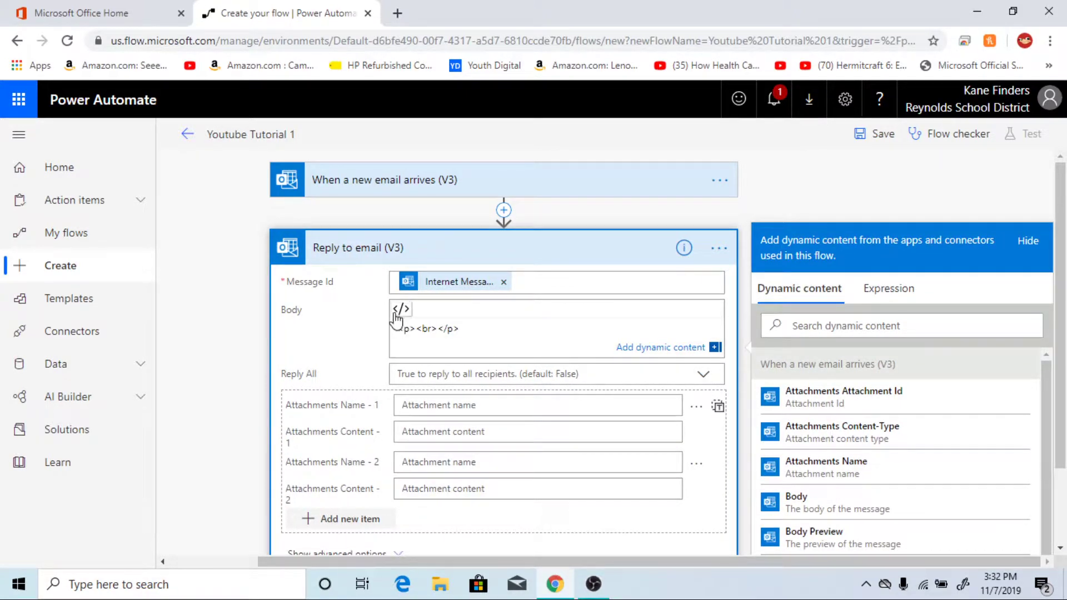
{"action": "left_click", "coordinate": [399, 309]}
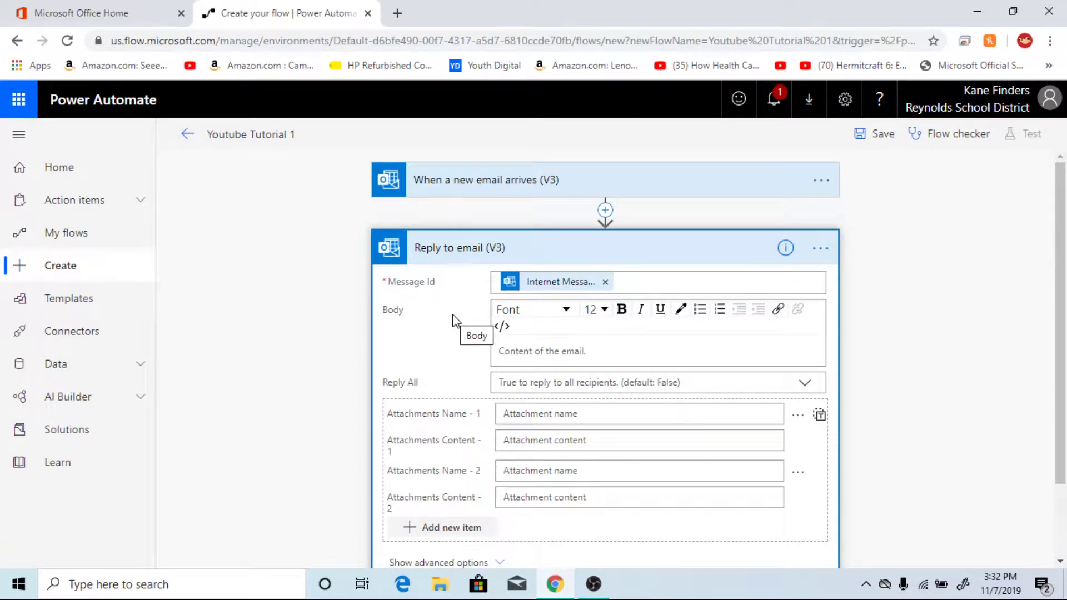
Open Microsoft Forms from the Office 365 home page in a new browser tab
{"action": "left_click", "coordinate": [397, 13]}
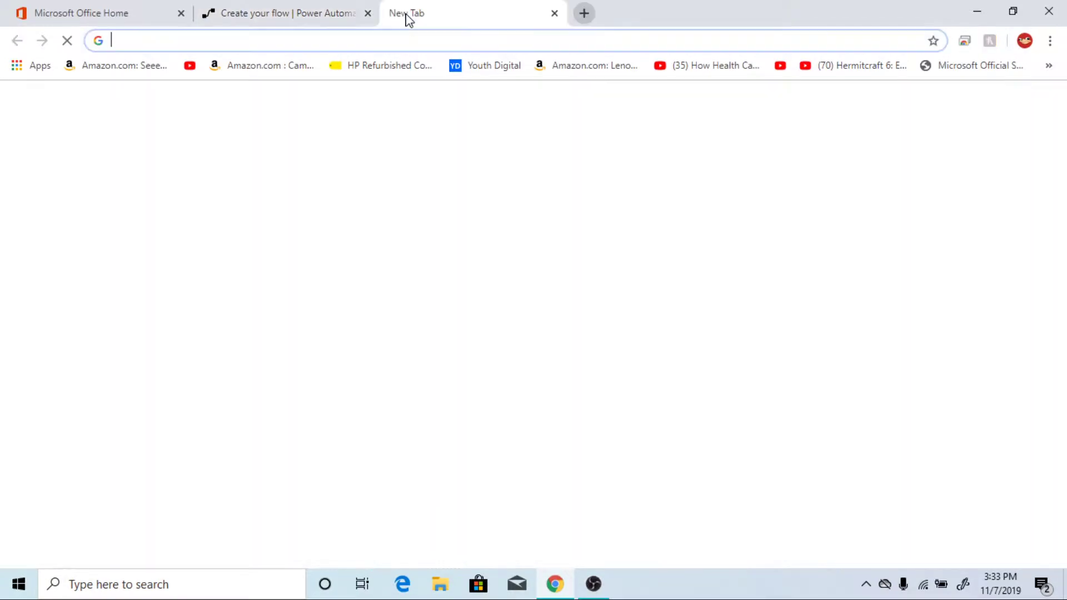
{"action": "left_click", "coordinate": [100, 8]}
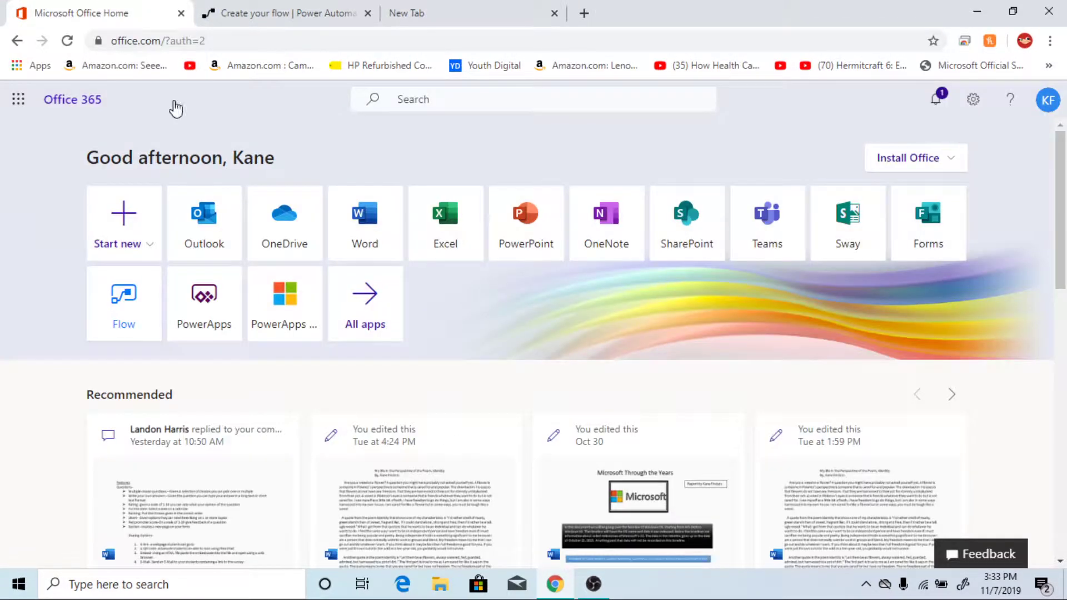
{"action": "left_click", "coordinate": [953, 231]}
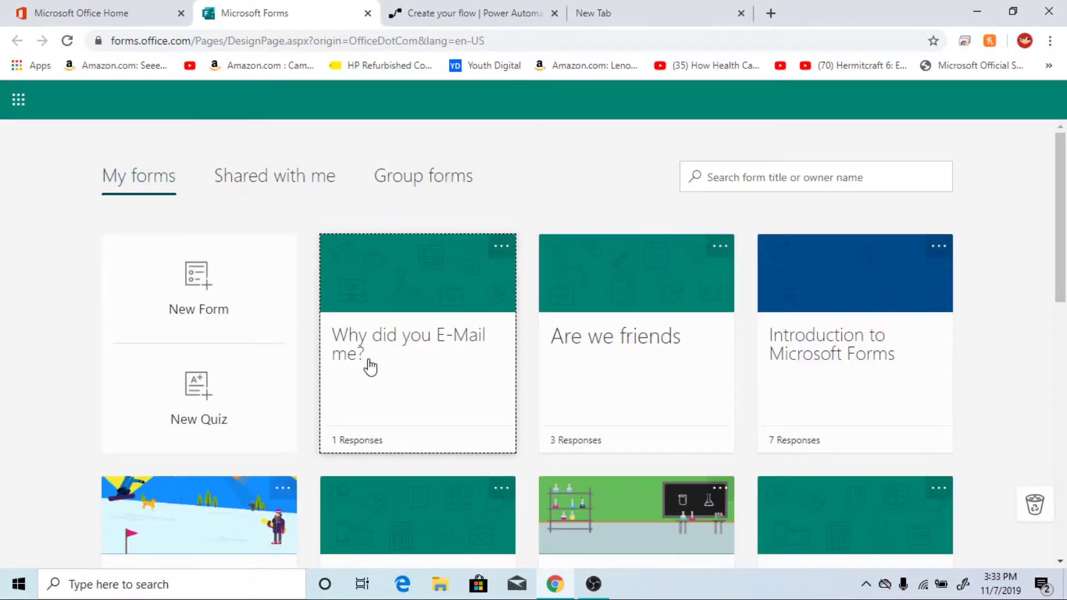
Copy the iframe embed code of the 'Why did you E-Mail me?' form, then return to Power Automate
{"action": "left_click", "coordinate": [369, 365]}
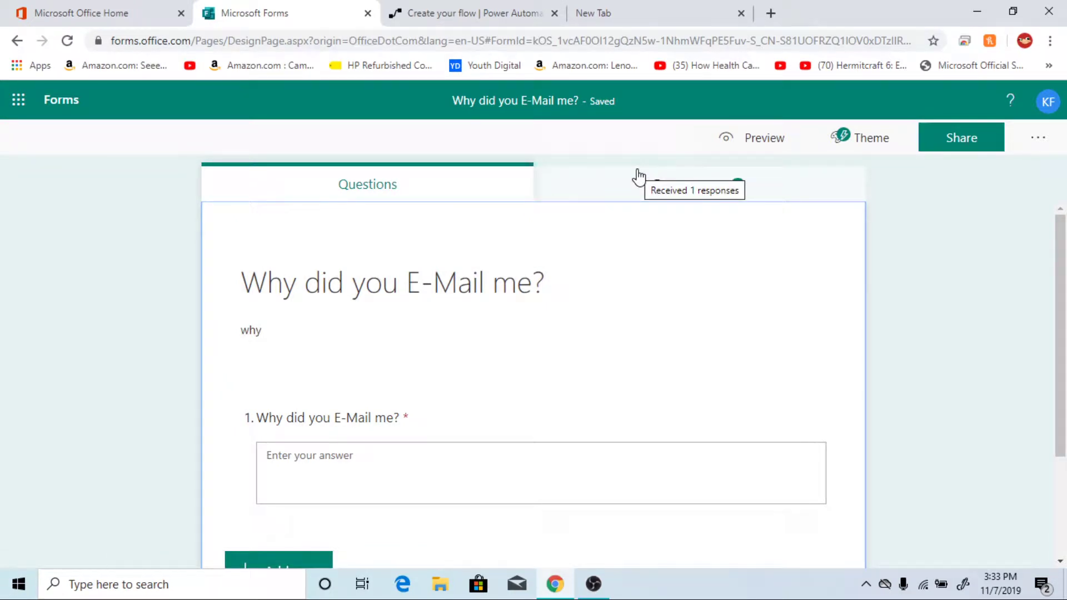
{"action": "left_click", "coordinate": [950, 142]}
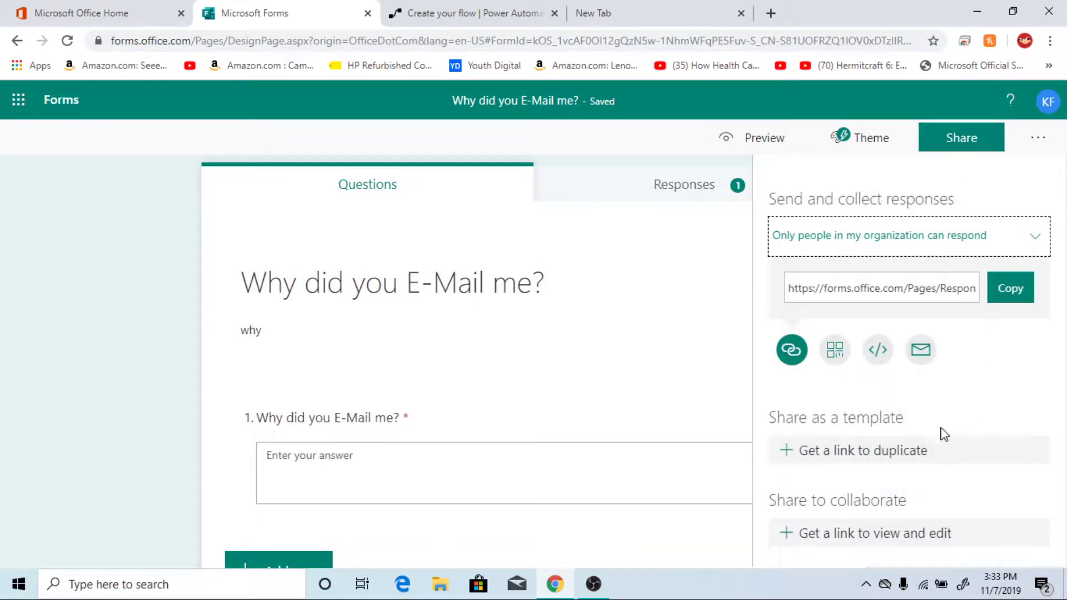
{"action": "left_click", "coordinate": [877, 363]}
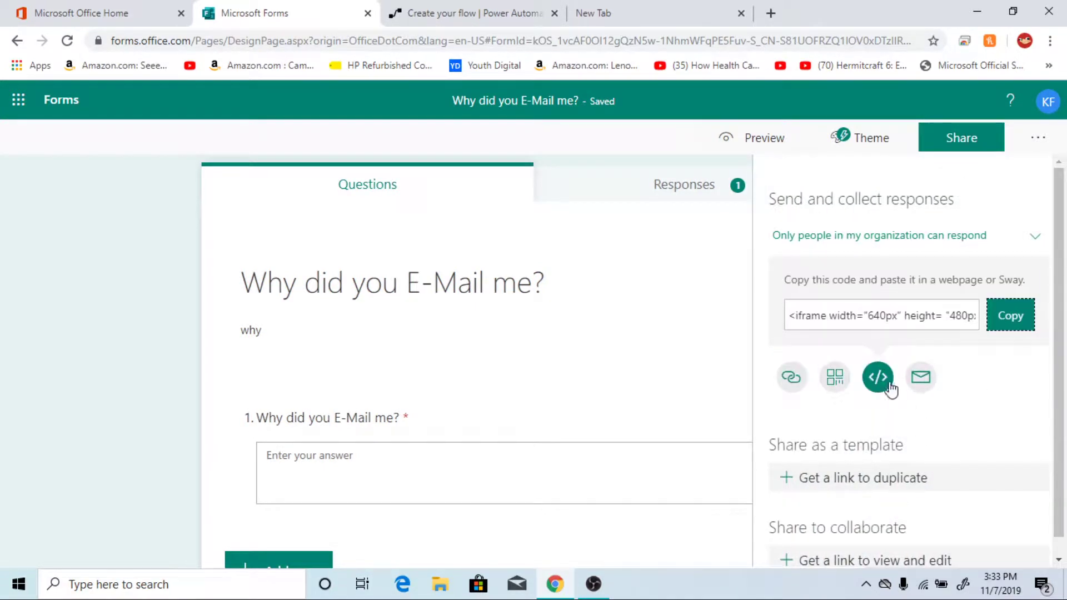
{"action": "left_click", "coordinate": [990, 328]}
{"action": "left_click", "coordinate": [1025, 325]}
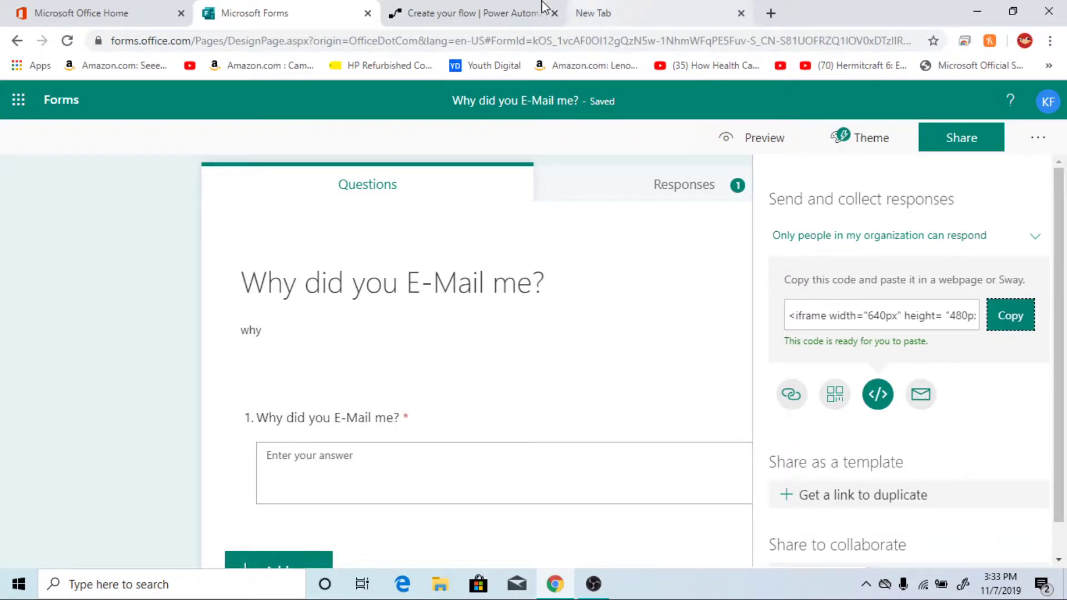
{"action": "left_click", "coordinate": [503, 7]}
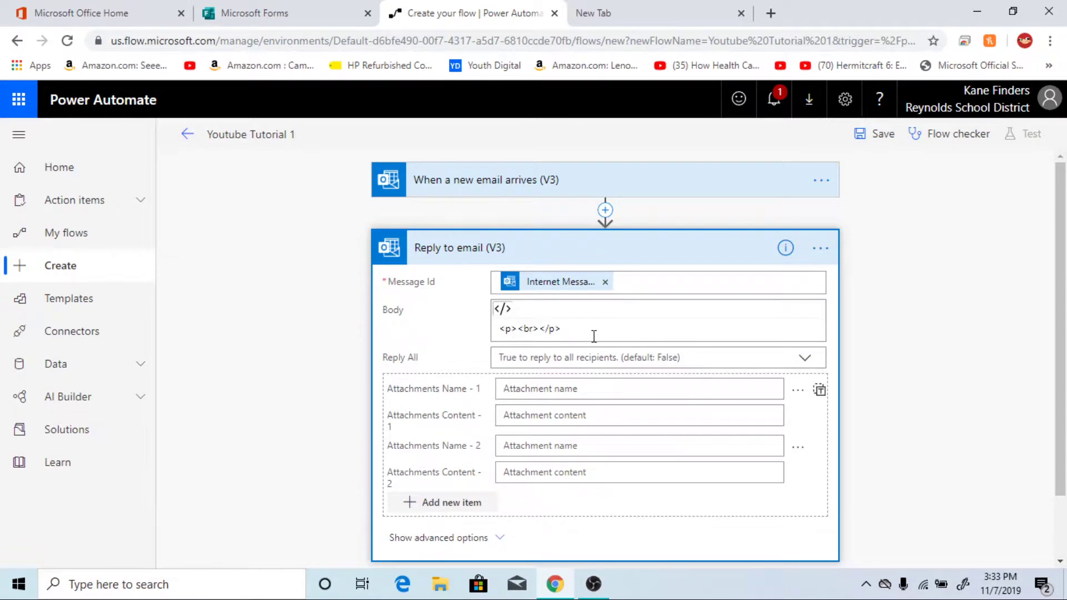
Paste the form's iframe code into the reply Body's HTML view, with <p><br></p> on one line above it
{"action": "left_click", "coordinate": [593, 336]}
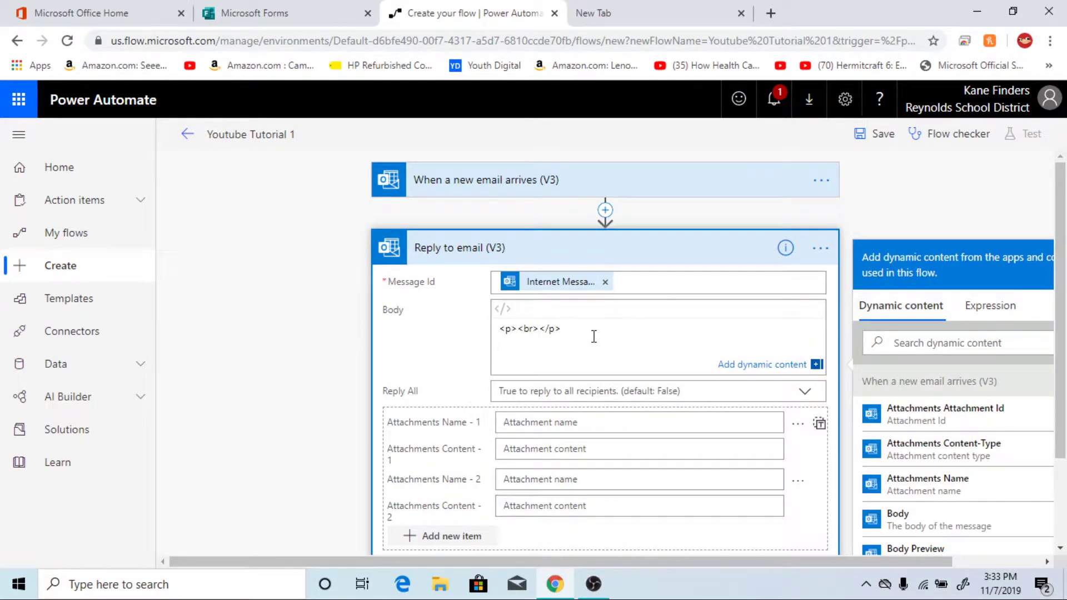
{"action": "key", "text": "ctrl+v"}
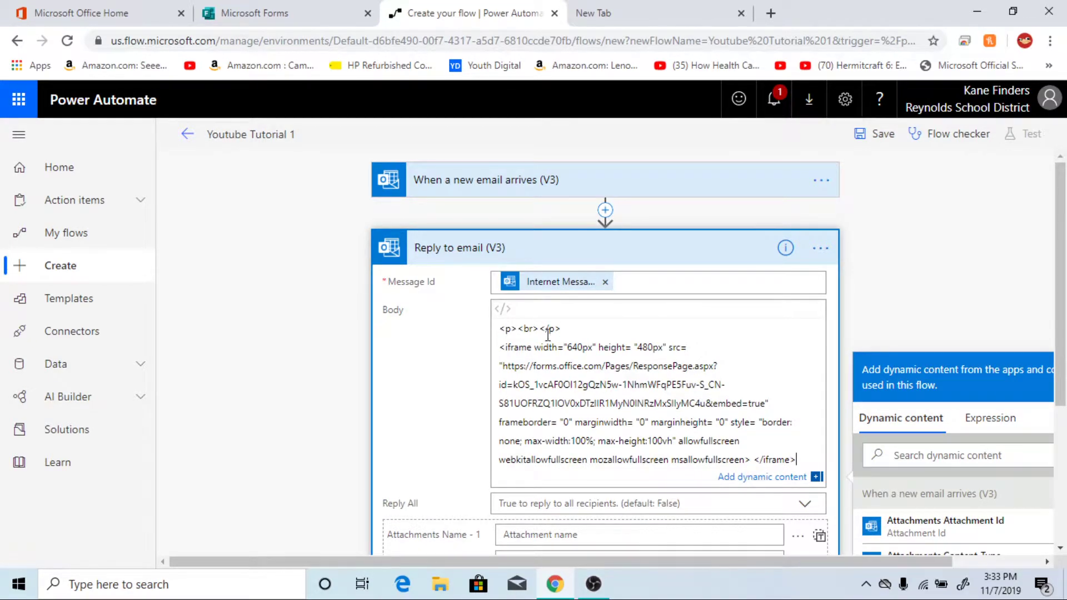
{"action": "left_click", "coordinate": [502, 309]}
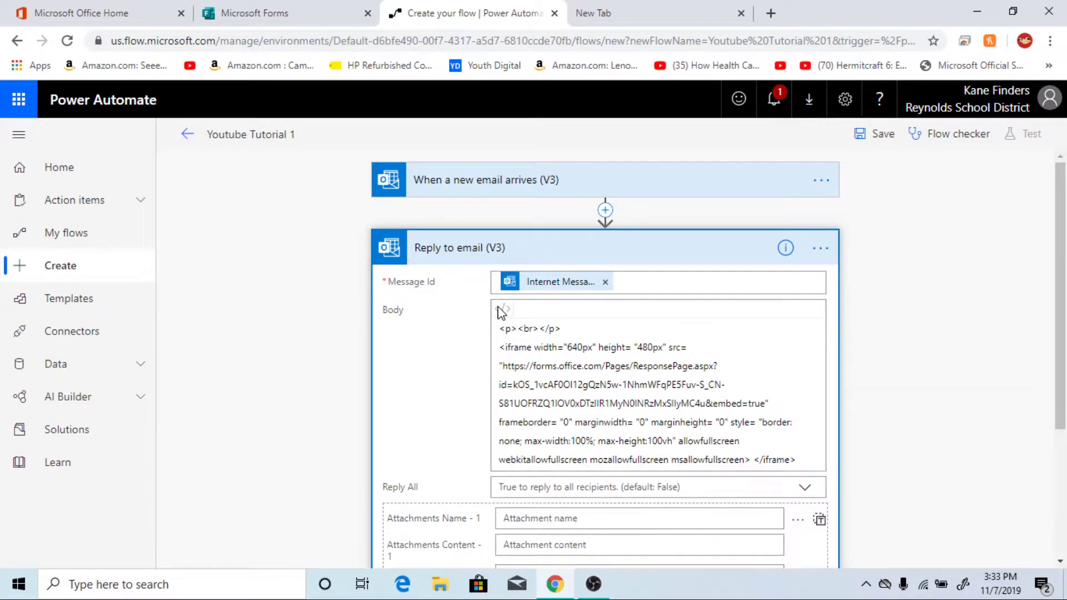
{"action": "left_click", "coordinate": [537, 328]}
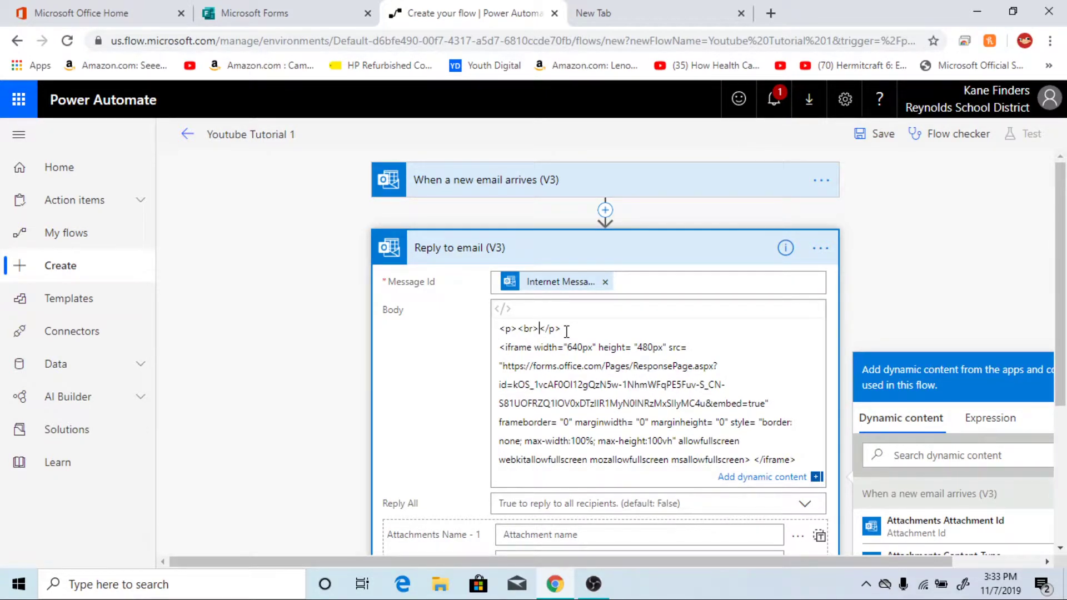
{"action": "key", "text": "Return"}
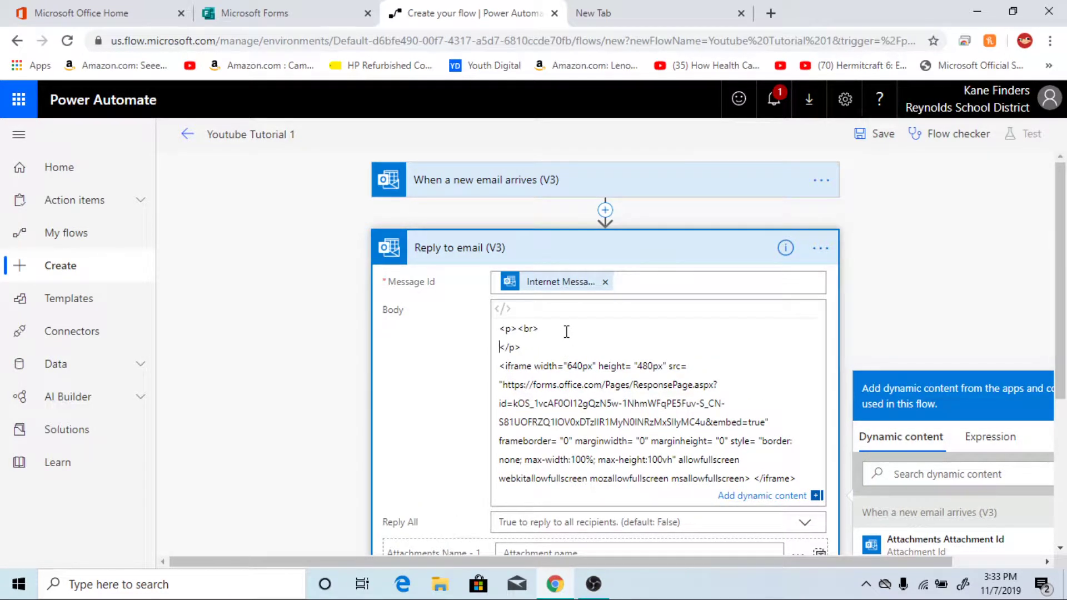
{"action": "key", "text": "BackSpace"}
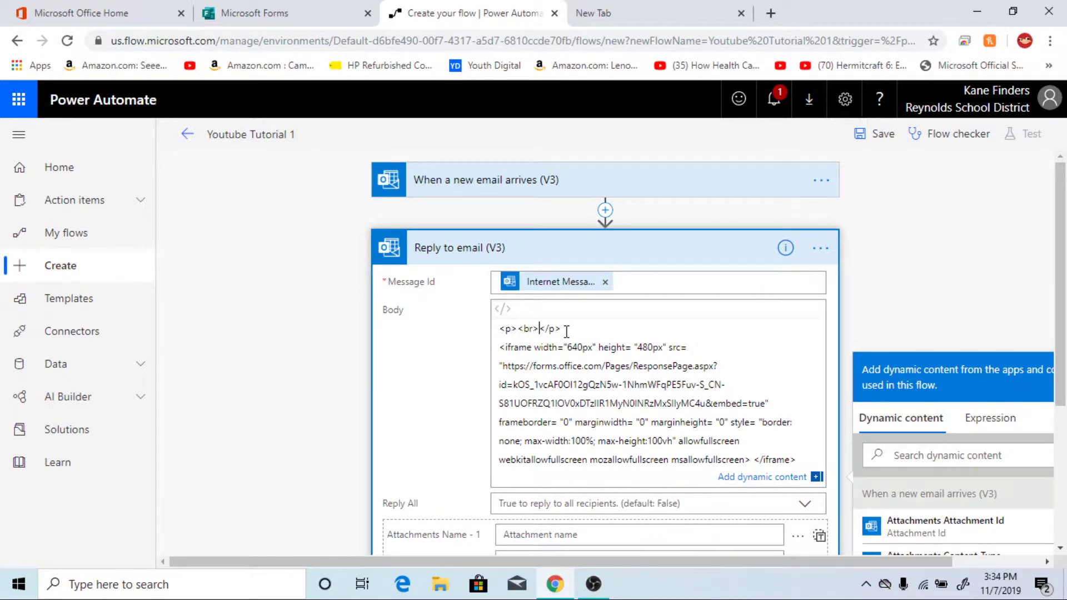
Add 'Please complete the Form below and I will get back to you as soon as possible.' closed with </p>
{"action": "type", "text": "Please"}
{"action": "type", "text": " complete "}
{"action": "type", "text": "the "}
{"action": "type", "text": "Form bel"}
{"action": "type", "text": "ow a"}
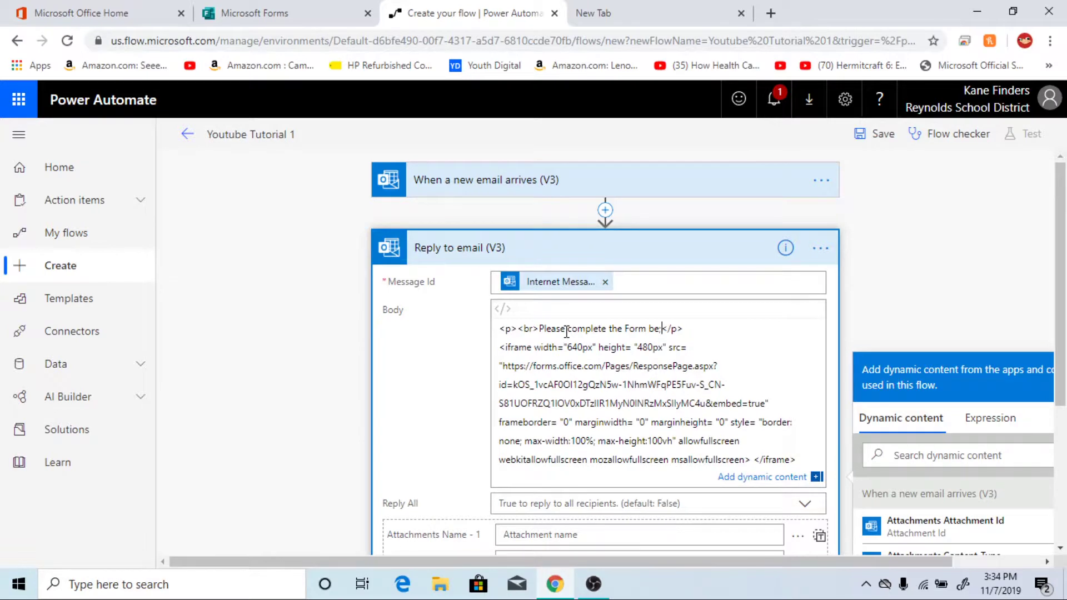
{"action": "type", "text": "nd I waill e"}
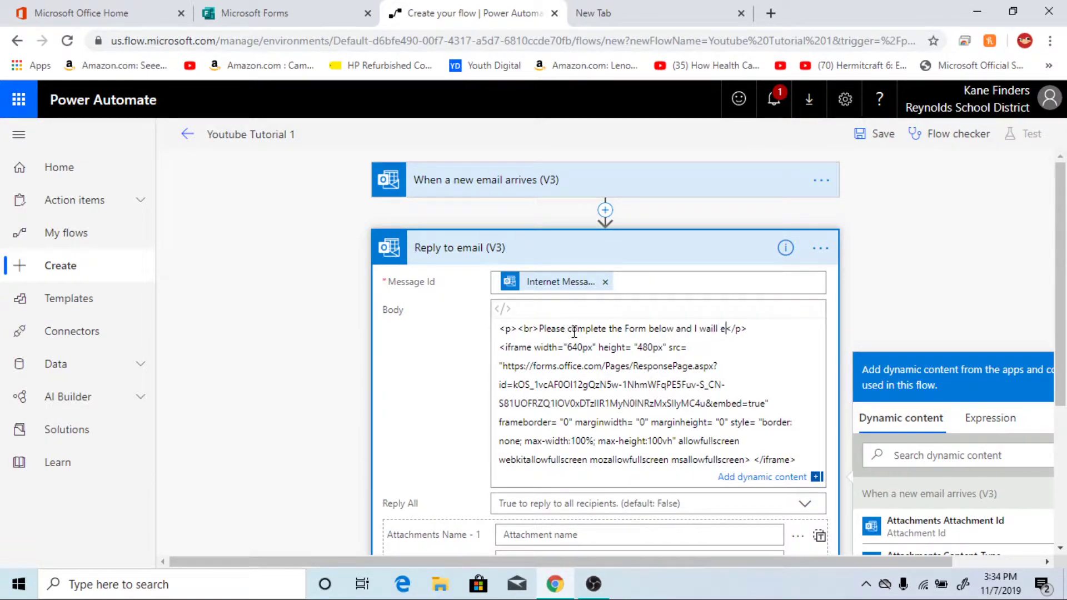
{"action": "key", "text": "BackSpace"}
{"action": "key", "text": "BackSpace"}
{"action": "key", "text": "BackSpace"}
{"action": "key", "text": "BackSpace"}
{"action": "key", "text": "BackSpace"}
{"action": "key", "text": "BackSpace"}
{"action": "type", "text": "get back to you as soon as"}
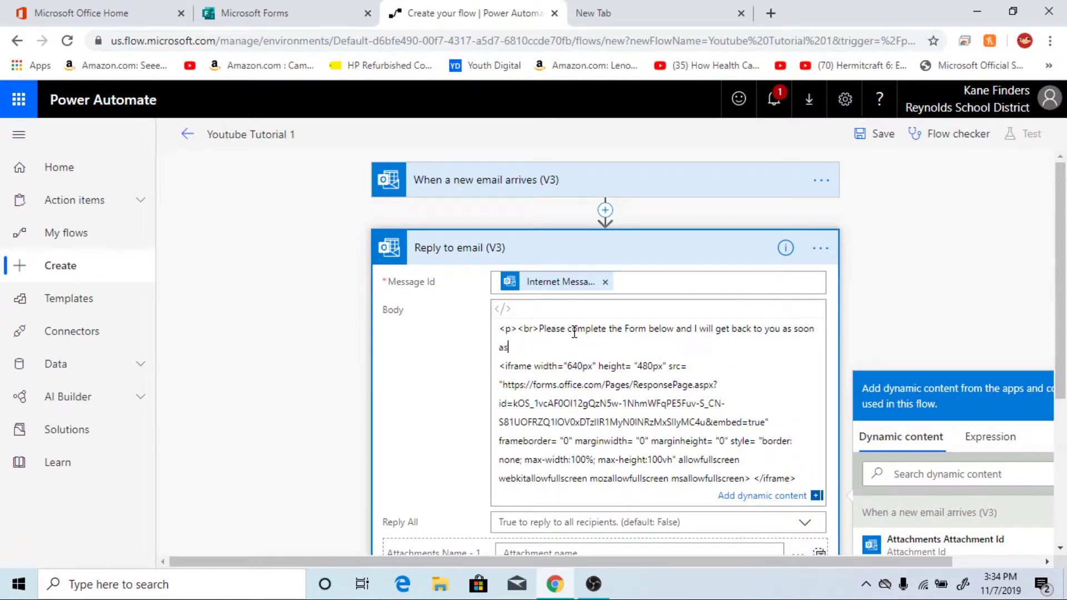
{"action": "type", "text": " ps"}
{"action": "key", "text": "BackSpace"}
{"action": "type", "text": "ossible. </p>"}
Set the reply's Reply All option to Yes
{"action": "left_click", "coordinate": [808, 538]}
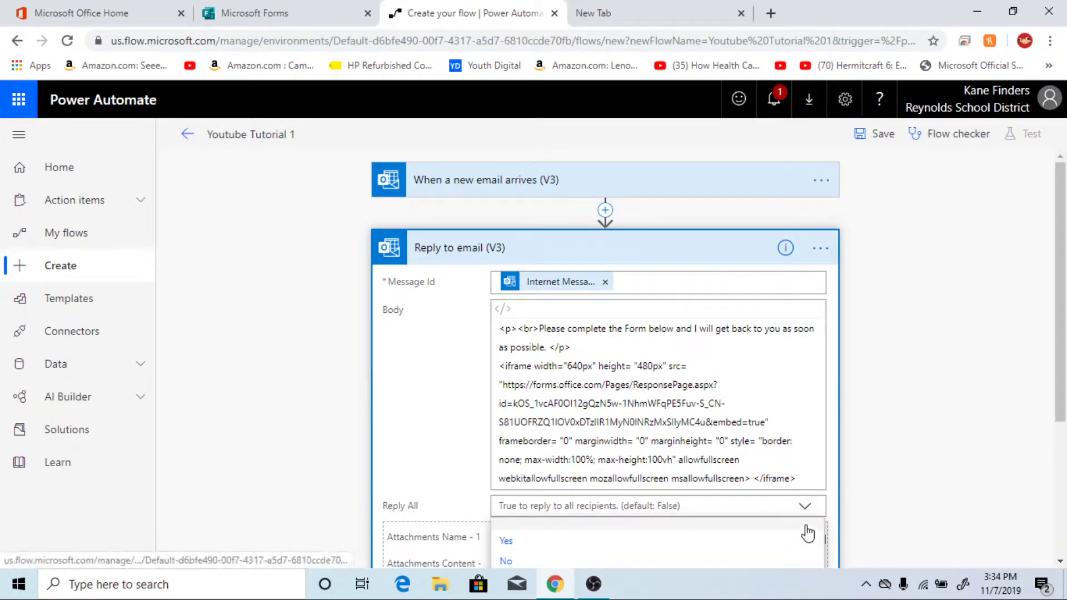
{"action": "scroll", "coordinate": [798, 507], "scroll_direction": "down", "scroll_amount": 2}
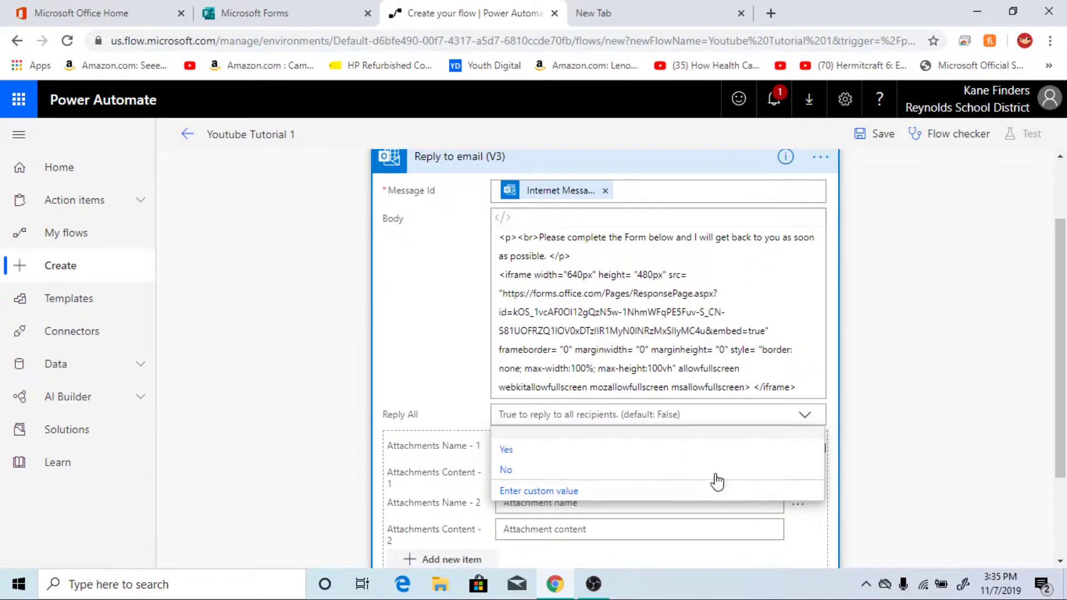
{"action": "left_click", "coordinate": [527, 449]}
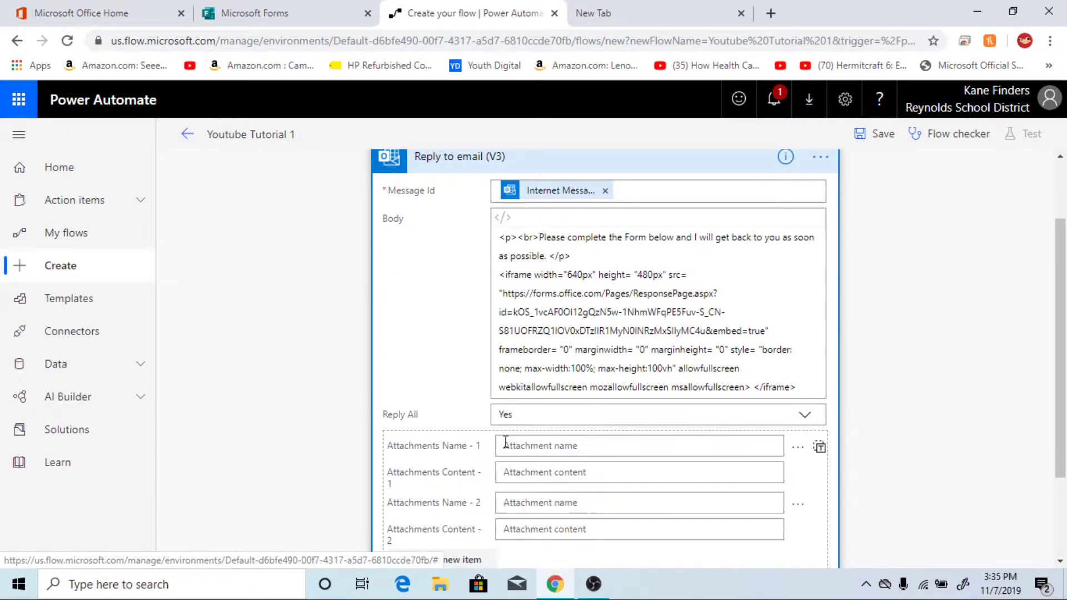
{"action": "scroll", "coordinate": [489, 478], "scroll_direction": "down", "scroll_amount": 3}
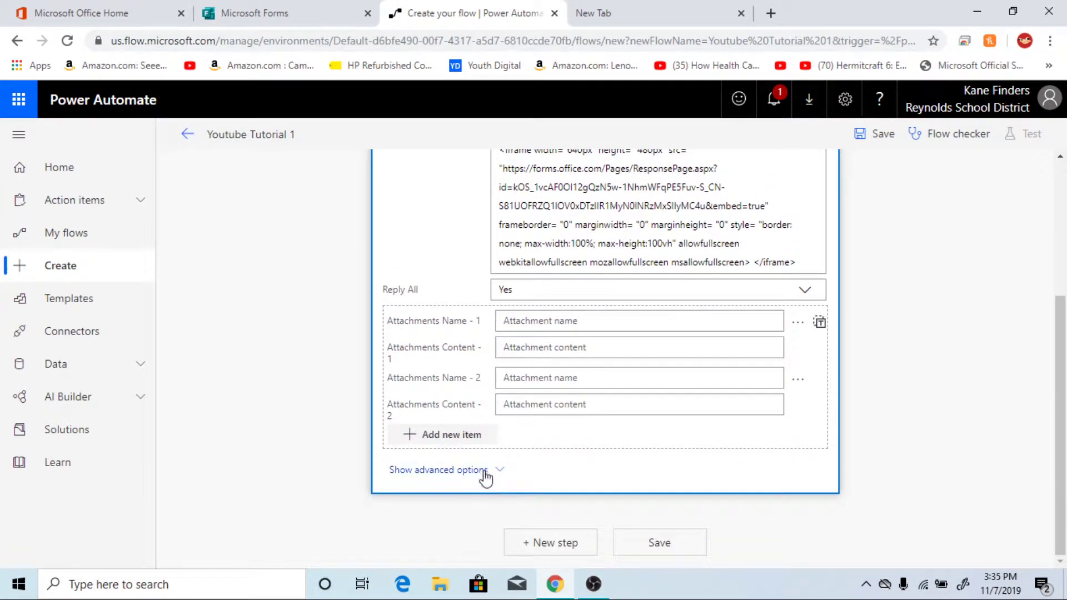
Show the advanced options and set To to the trigger email's From address
{"action": "left_click", "coordinate": [483, 473]}
{"action": "scroll", "coordinate": [492, 500], "scroll_direction": "down", "scroll_amount": 1}
{"action": "scroll", "coordinate": [496, 523], "scroll_direction": "down", "scroll_amount": 2}
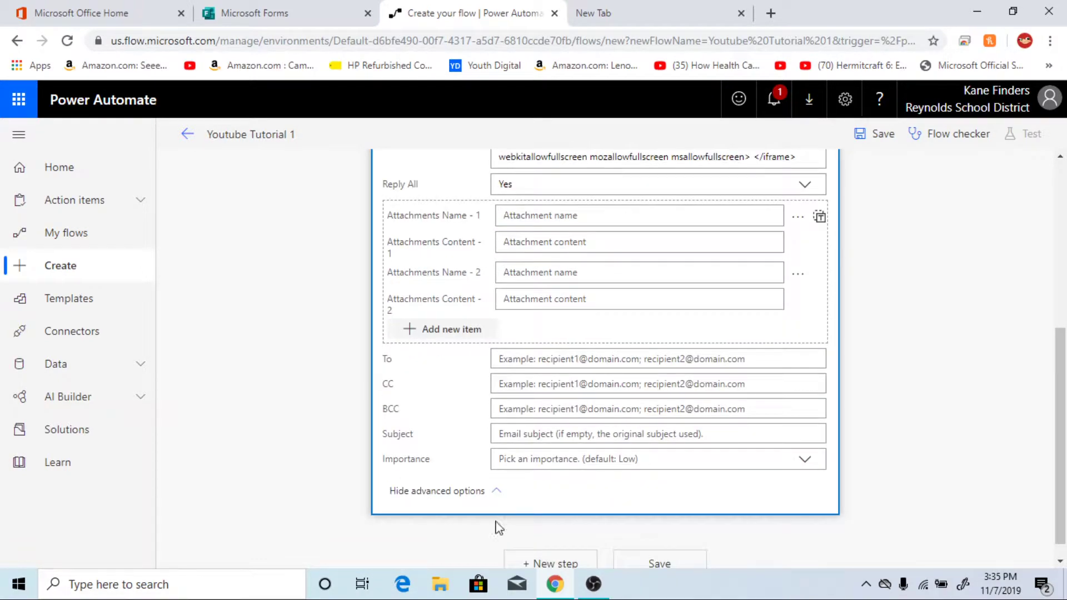
{"action": "scroll", "coordinate": [539, 394], "scroll_direction": "up", "scroll_amount": 7}
{"action": "scroll", "coordinate": [538, 386], "scroll_direction": "down", "scroll_amount": 8}
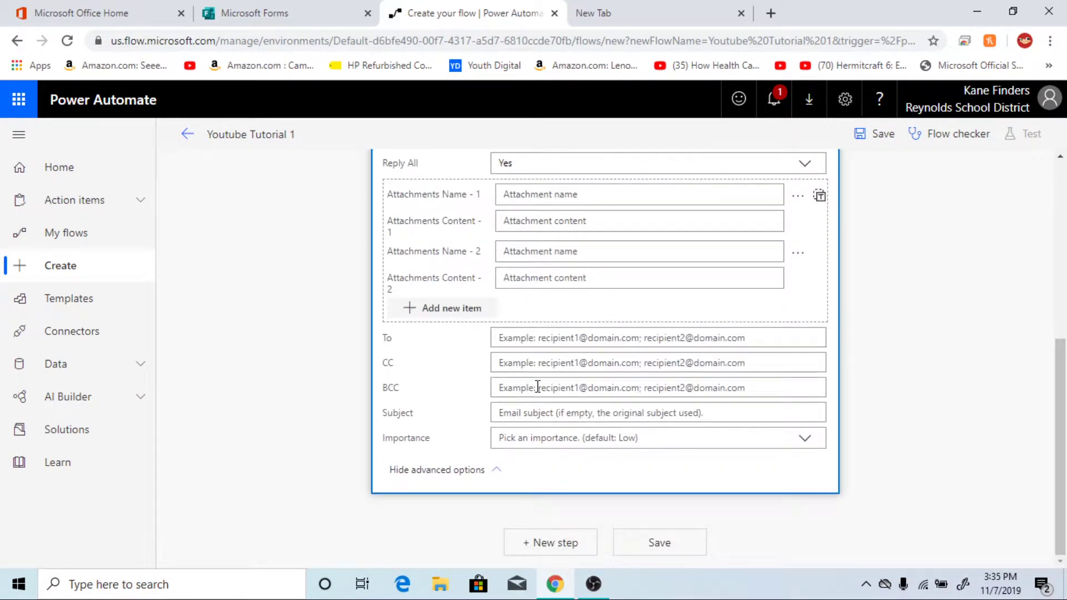
{"action": "left_click", "coordinate": [535, 338]}
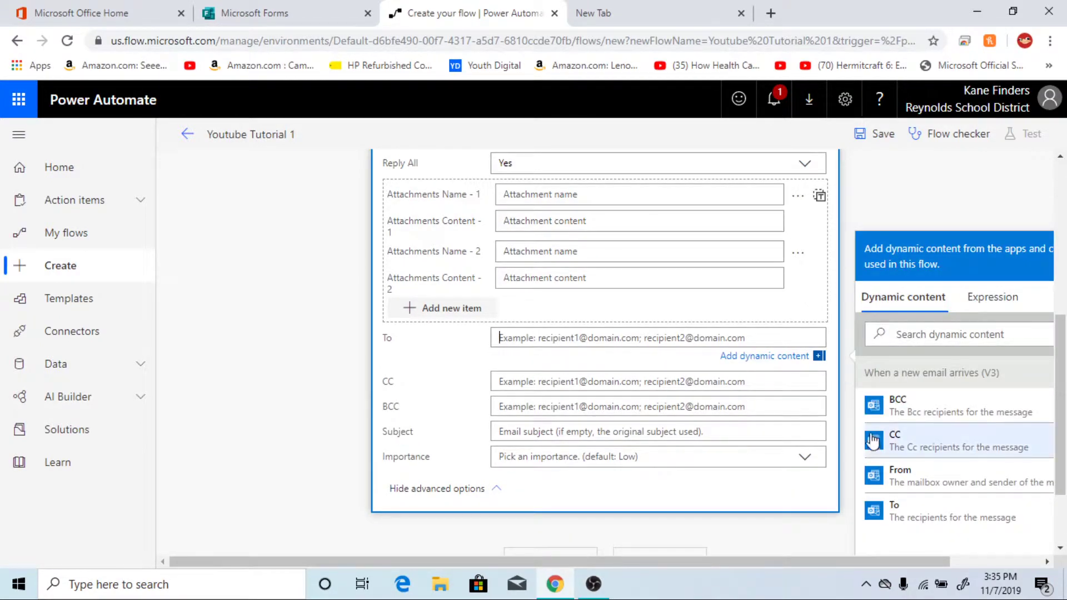
{"action": "left_click", "coordinate": [900, 486]}
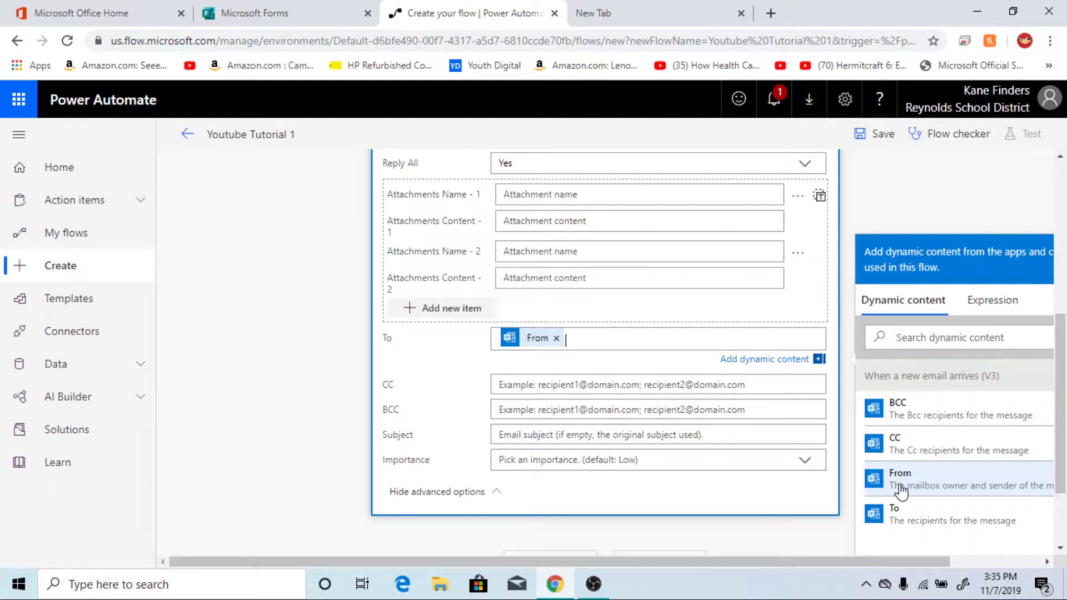
Set the reply's Importance to Normal
{"action": "scroll", "coordinate": [695, 437], "scroll_direction": "down", "scroll_amount": 2}
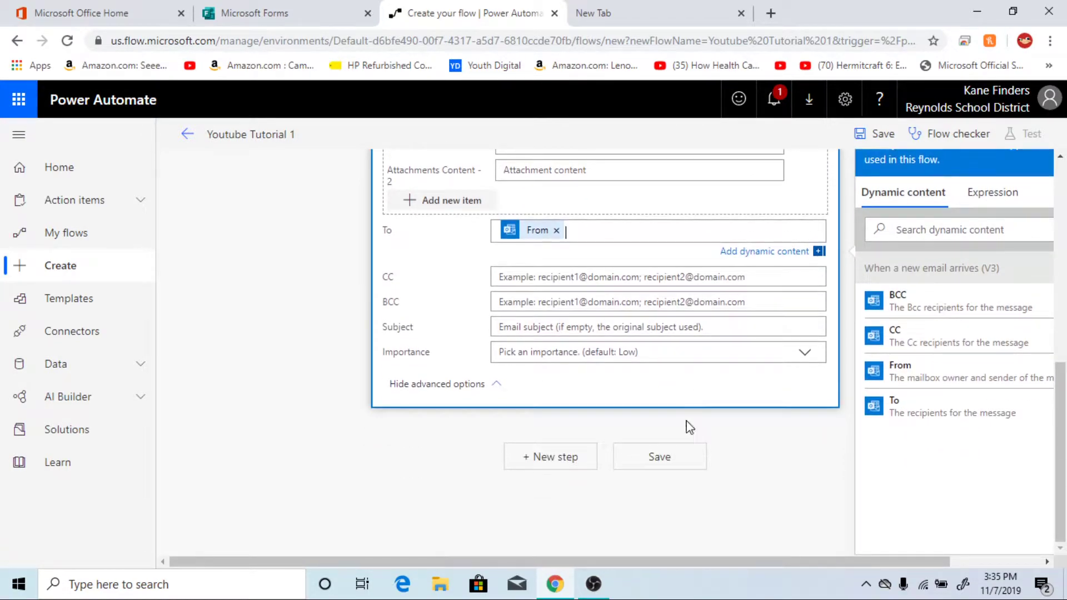
{"action": "left_click", "coordinate": [636, 350]}
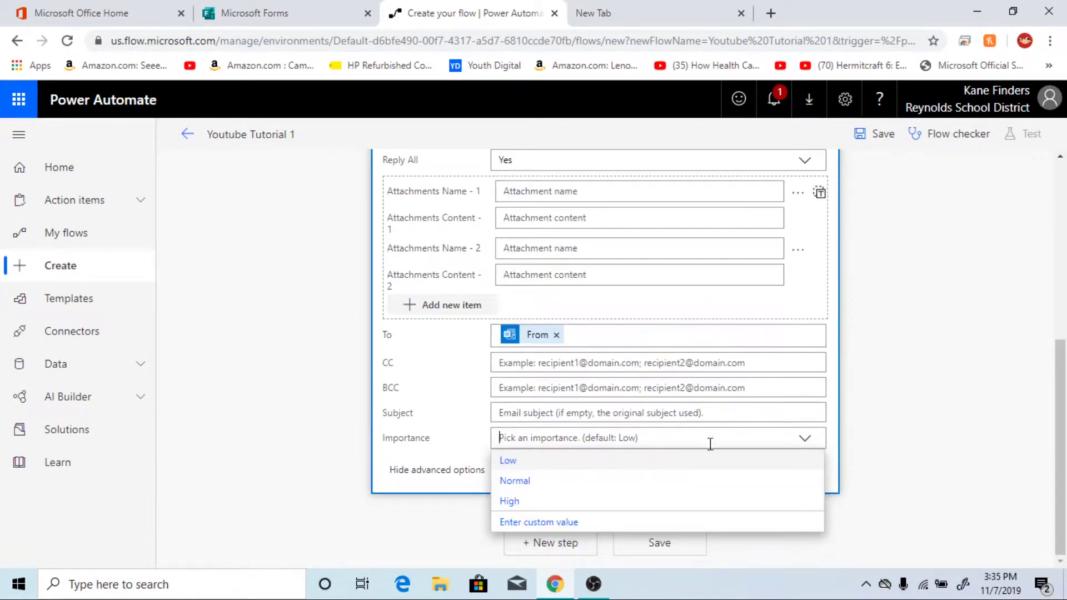
{"action": "left_click", "coordinate": [709, 488]}
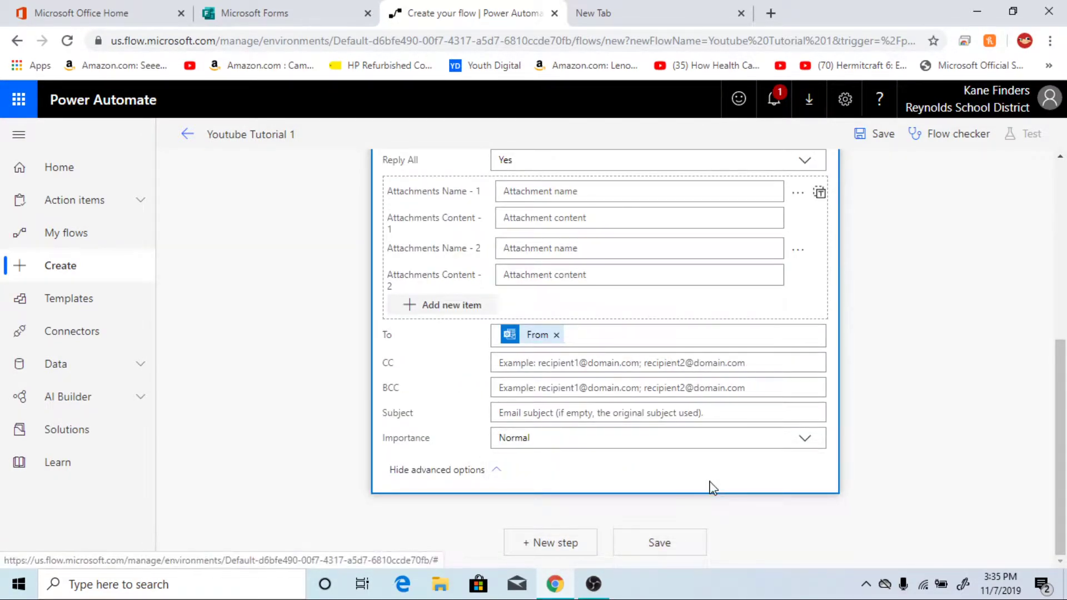
{"action": "scroll", "coordinate": [711, 486], "scroll_direction": "up", "scroll_amount": 6}
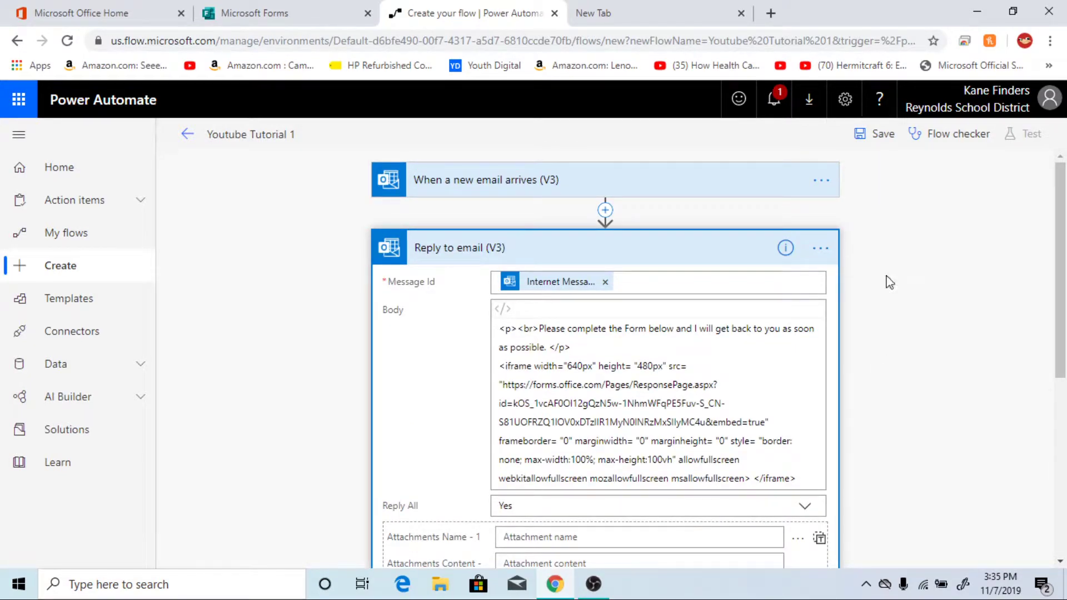
Save Youtube Tutorial 1 and exit to its details page, showing status On and type Automated
{"action": "left_click", "coordinate": [872, 135]}
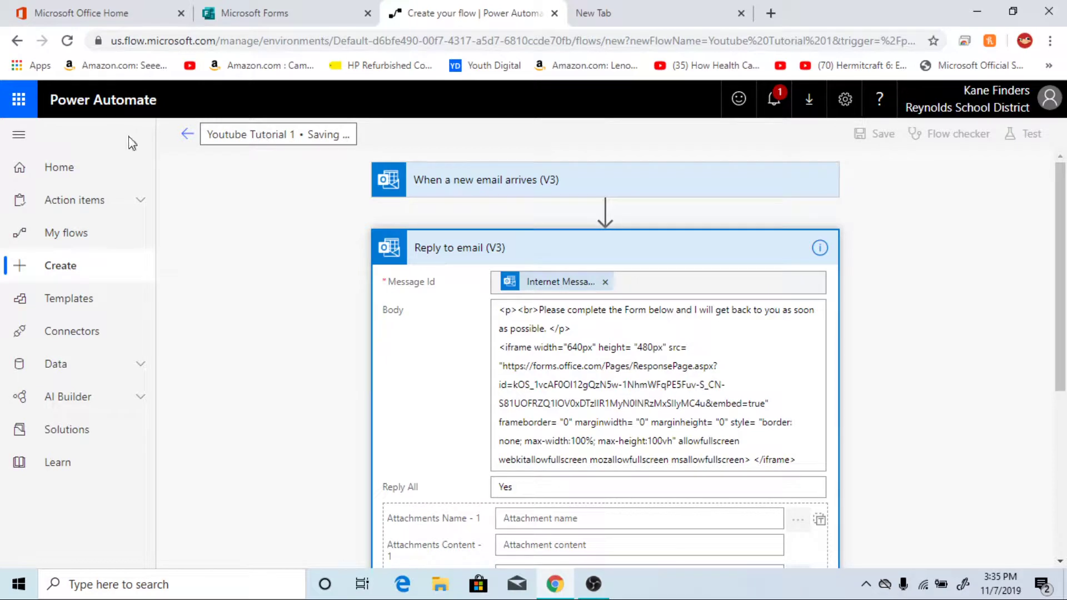
{"action": "left_click", "coordinate": [187, 134]}
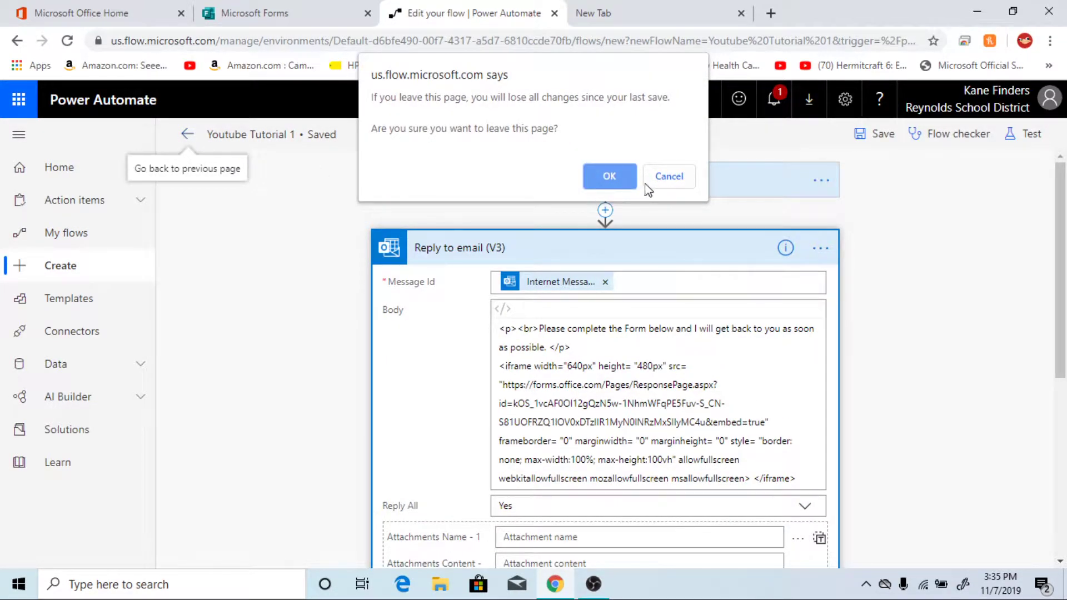
{"action": "left_click", "coordinate": [663, 180]}
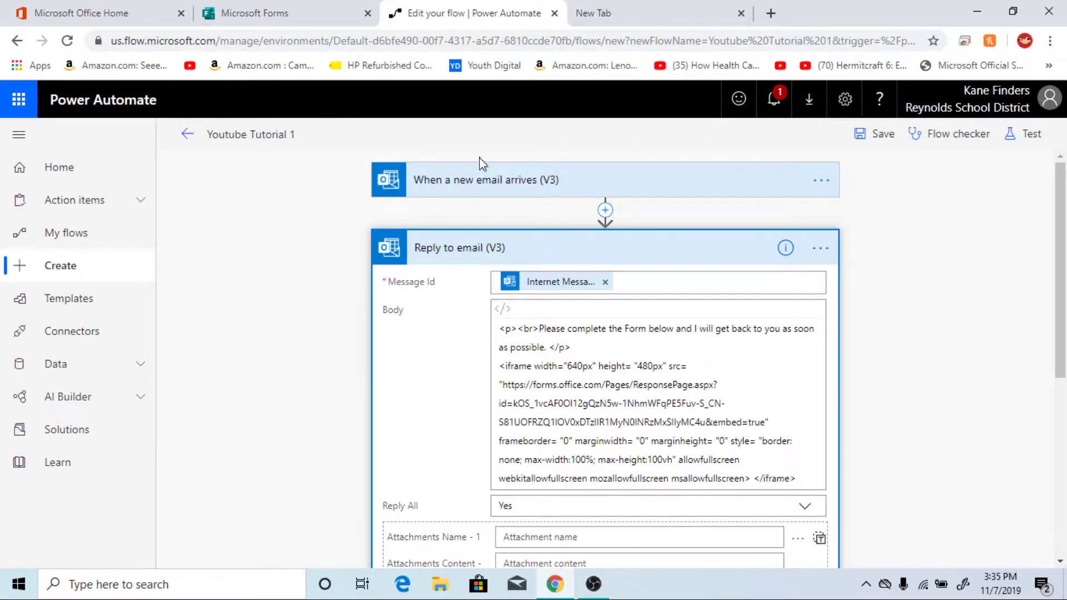
{"action": "left_click", "coordinate": [878, 138]}
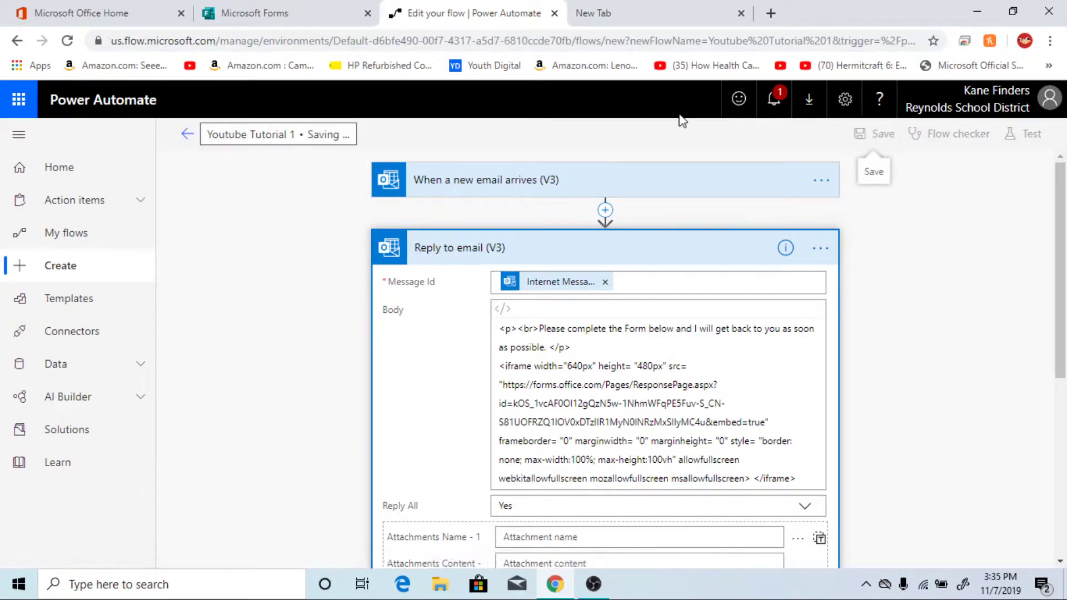
{"action": "left_click", "coordinate": [199, 138]}
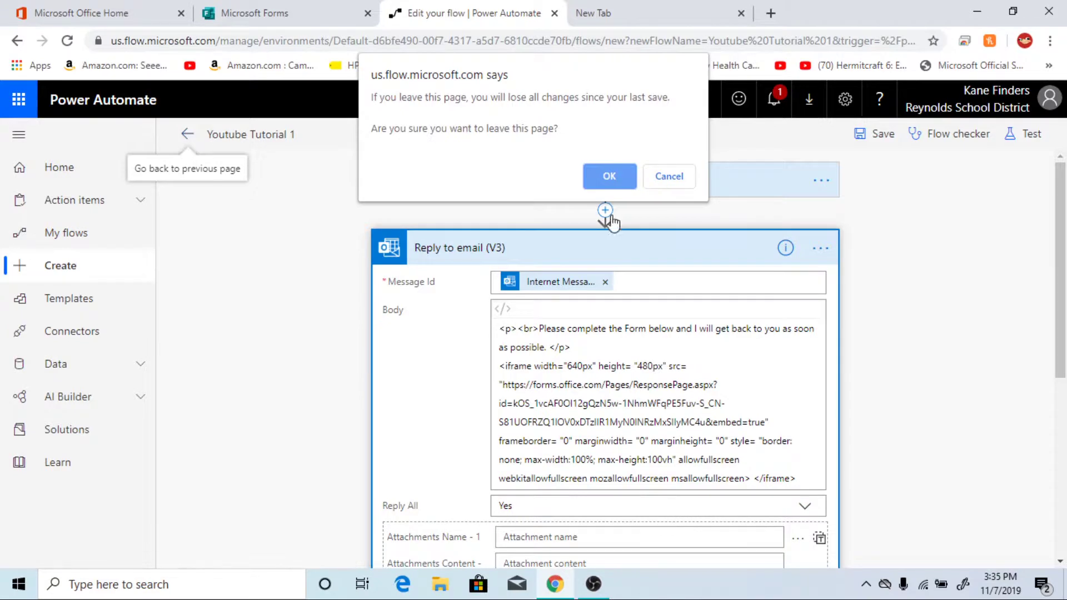
{"action": "left_click", "coordinate": [609, 177]}
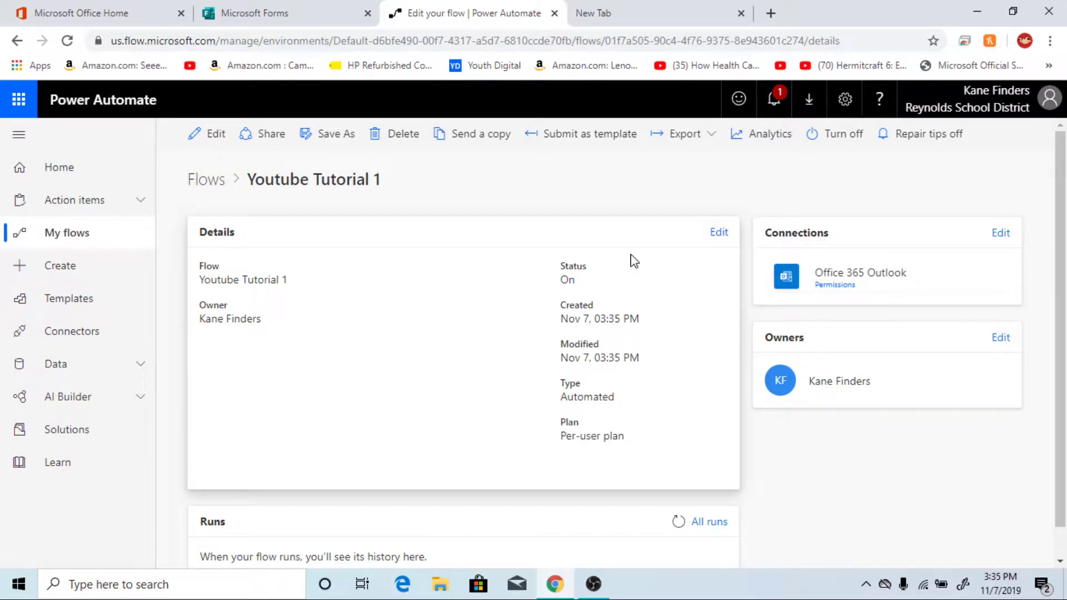
Reopen the flow in the editor and start a test with 'I'll perform the trigger action'
{"action": "left_click", "coordinate": [718, 233]}
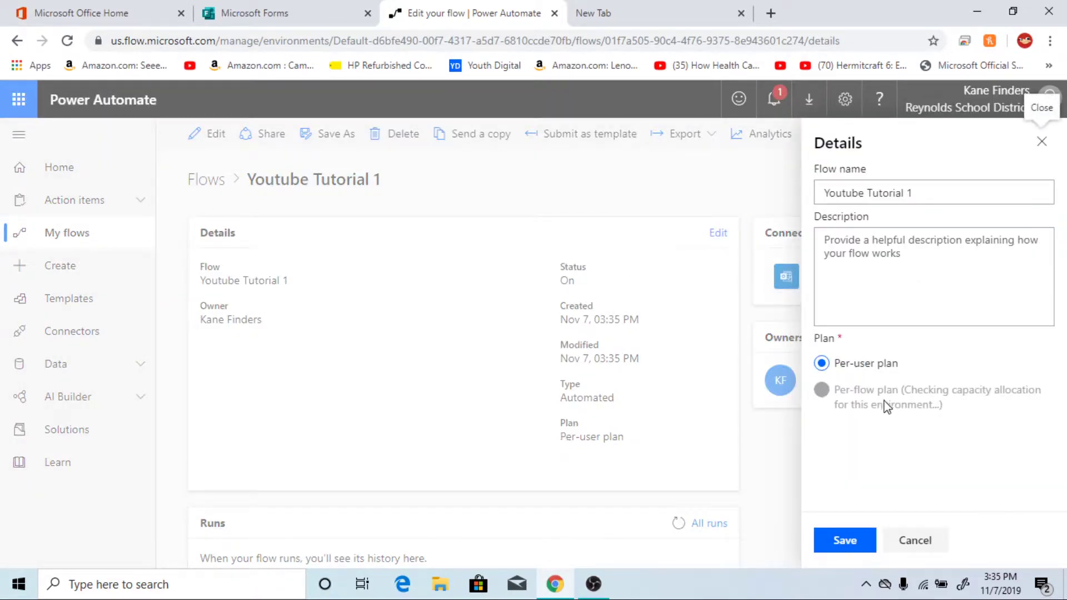
{"action": "left_click", "coordinate": [1044, 144]}
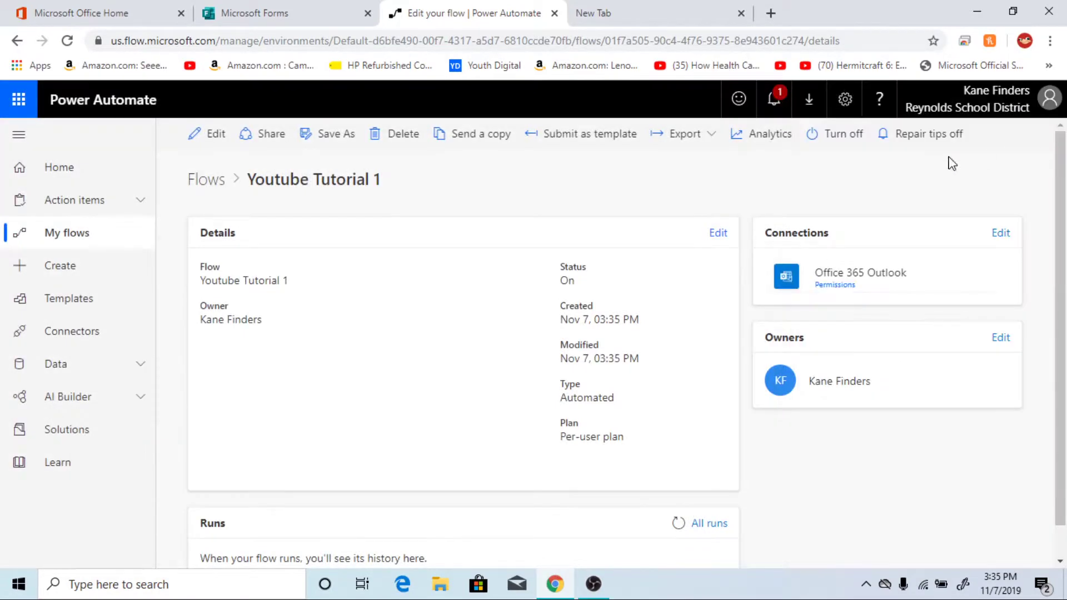
{"action": "left_click", "coordinate": [193, 138]}
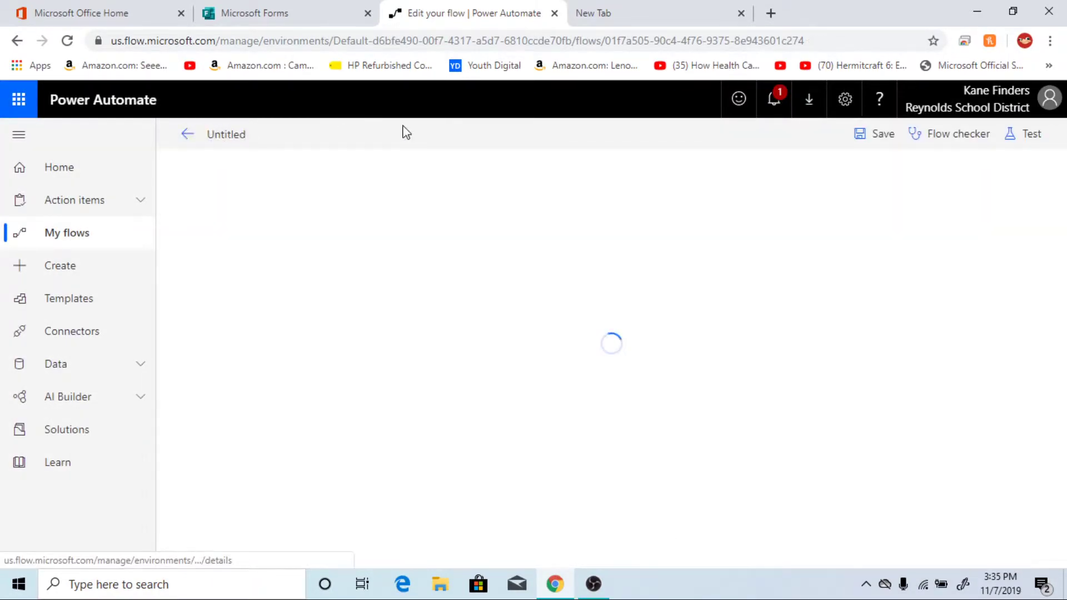
{"action": "left_click", "coordinate": [1024, 137]}
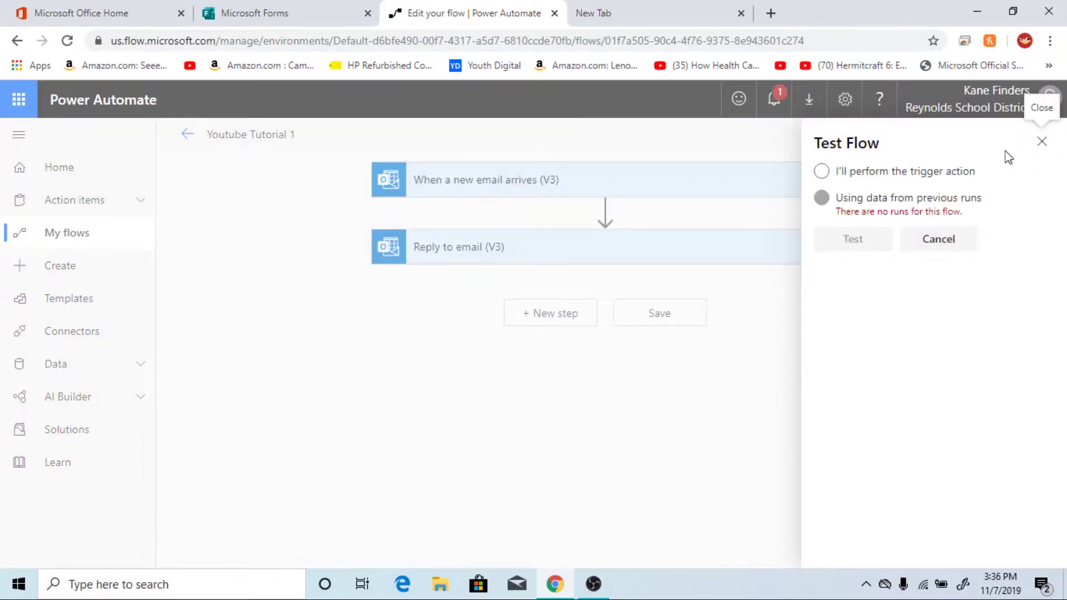
{"action": "left_click", "coordinate": [919, 177]}
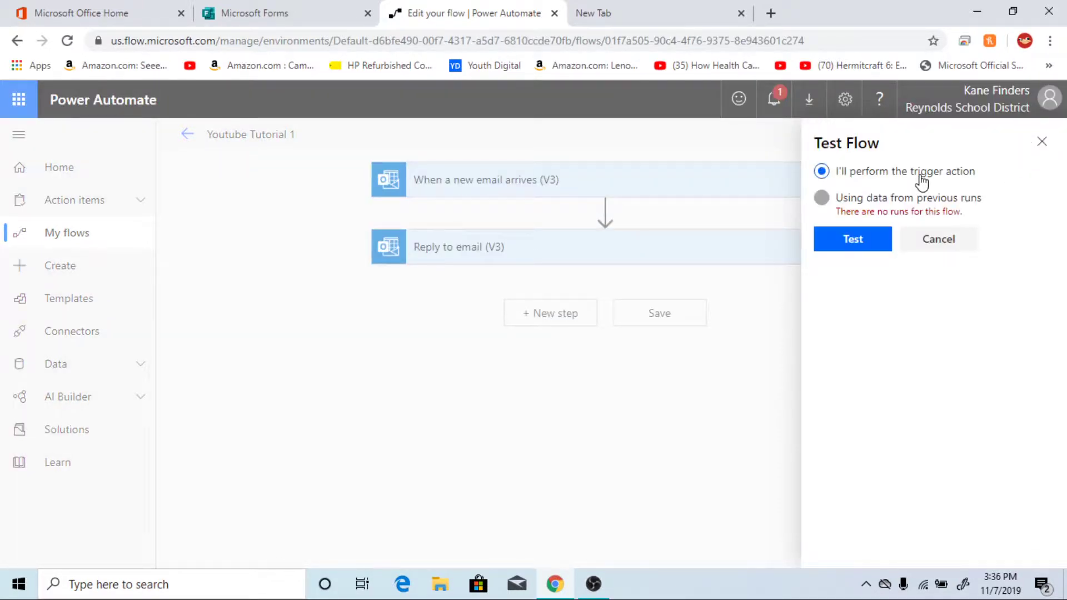
{"action": "left_click", "coordinate": [866, 238]}
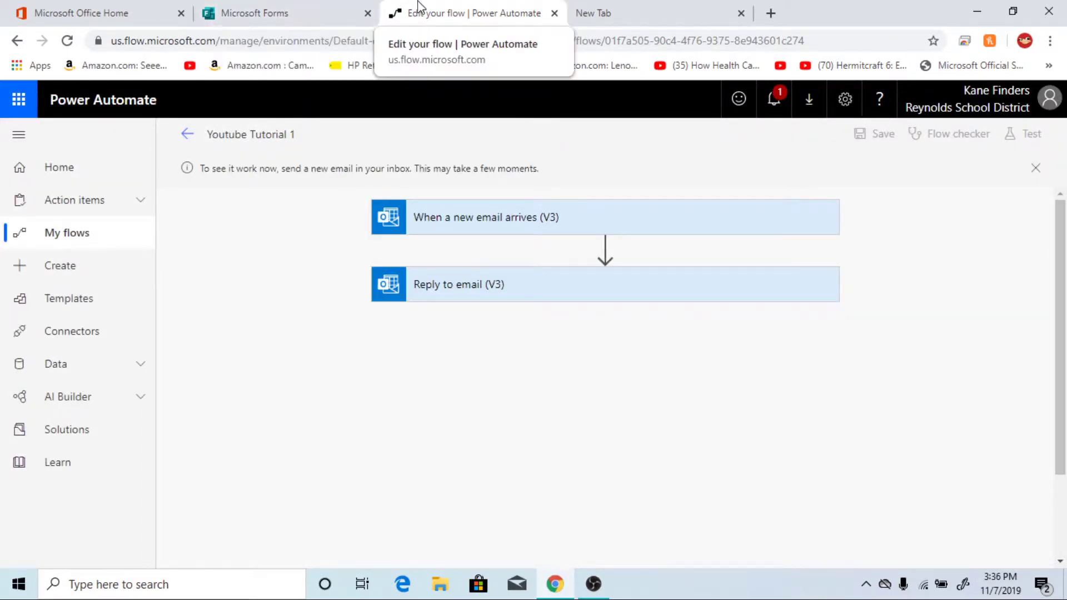
Open the Outlook inbox from the Microsoft Office Home tab
{"action": "left_click", "coordinate": [8, 10]}
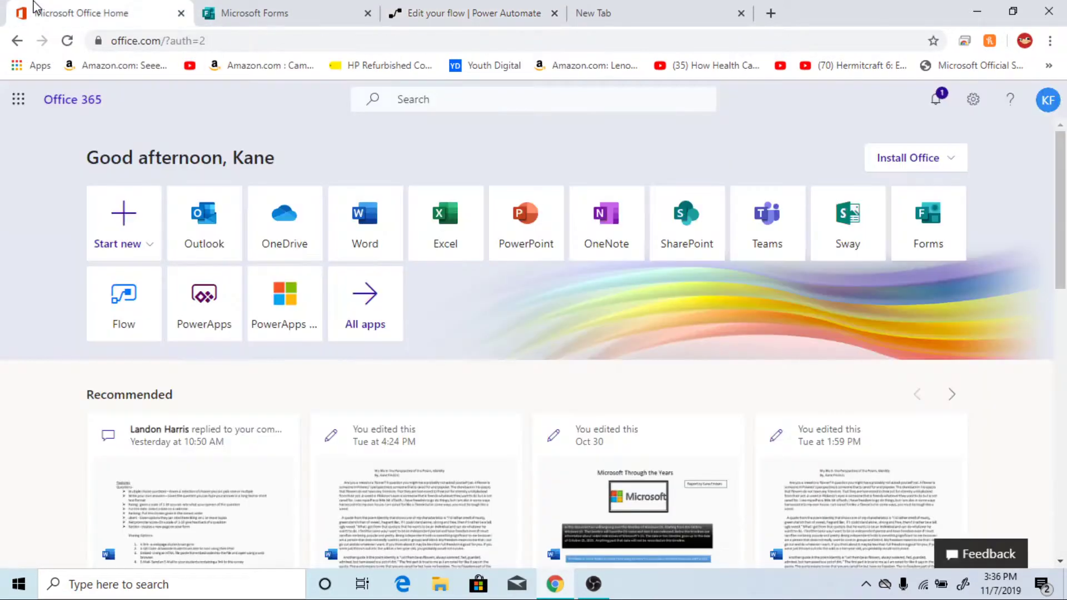
{"action": "left_click", "coordinate": [234, 232]}
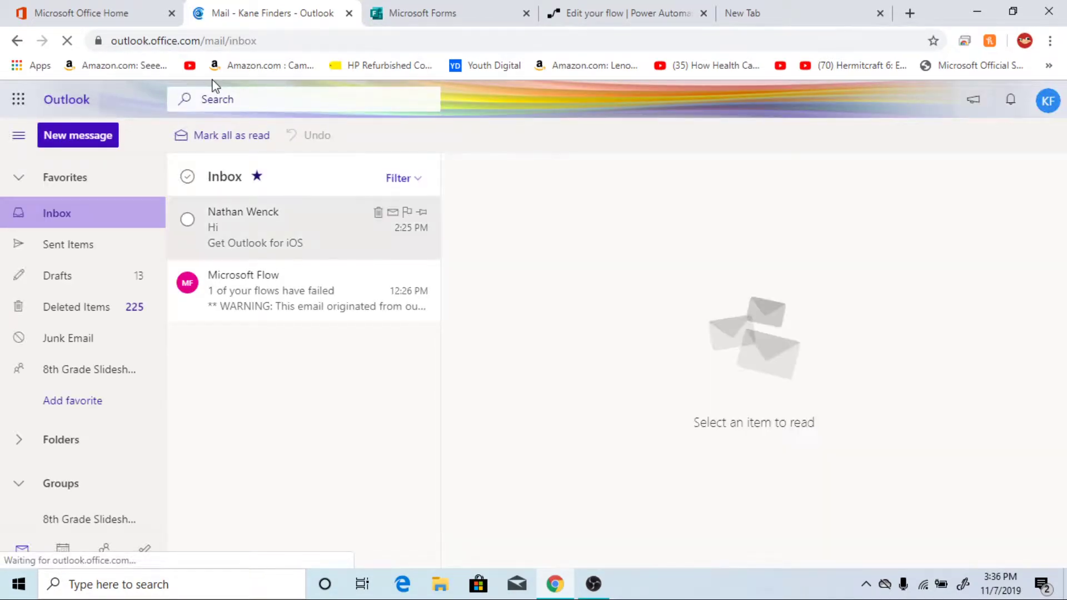
Send a new email to your own address with subject 'jfdjjdshf'
{"action": "left_click", "coordinate": [72, 139]}
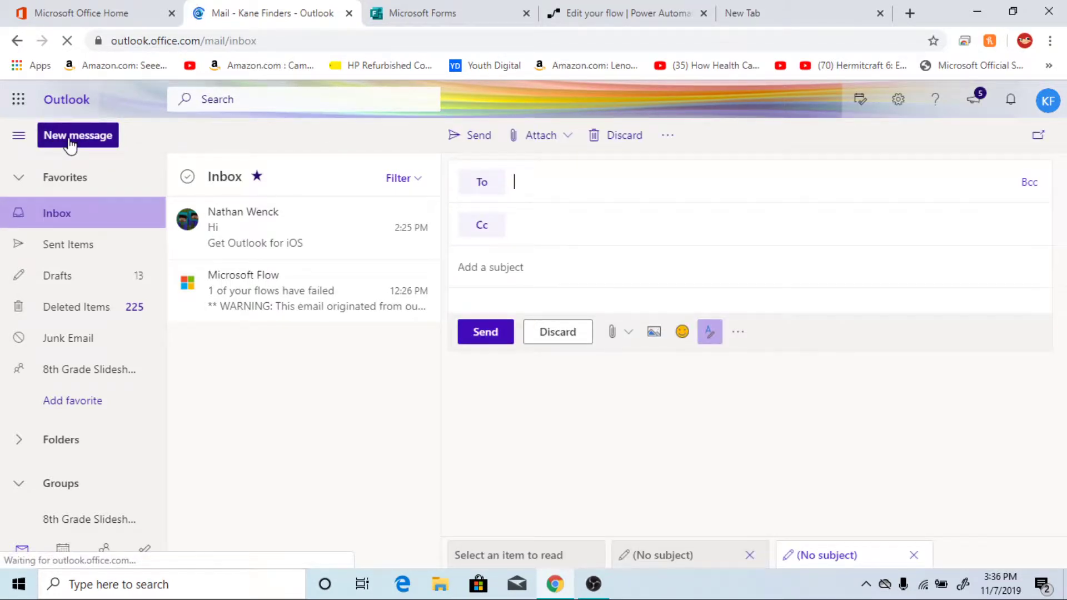
{"action": "type", "text": "v"}
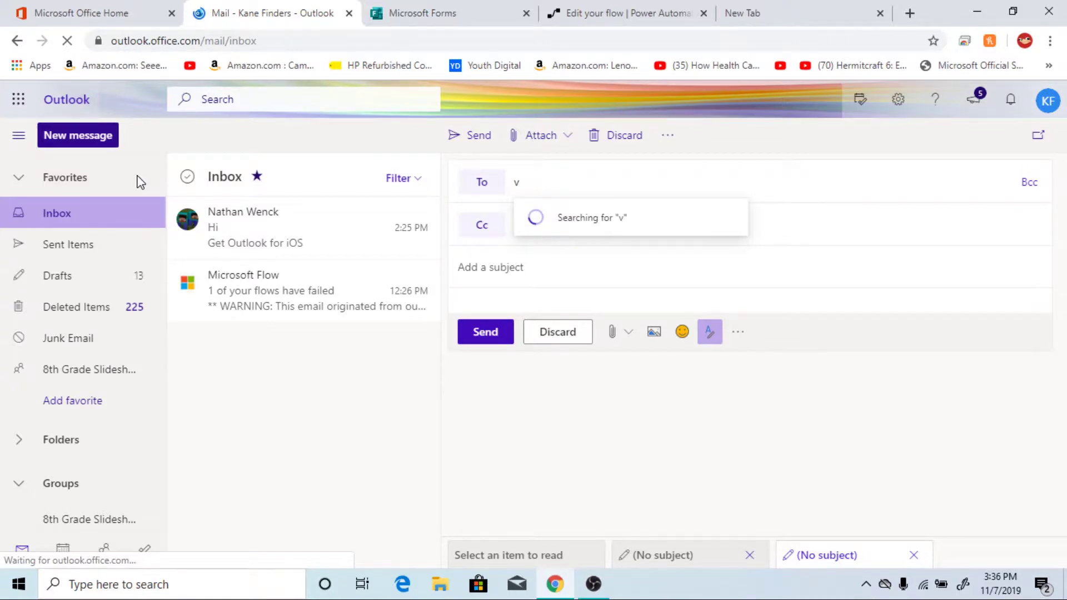
{"action": "key", "text": "BackSpace"}
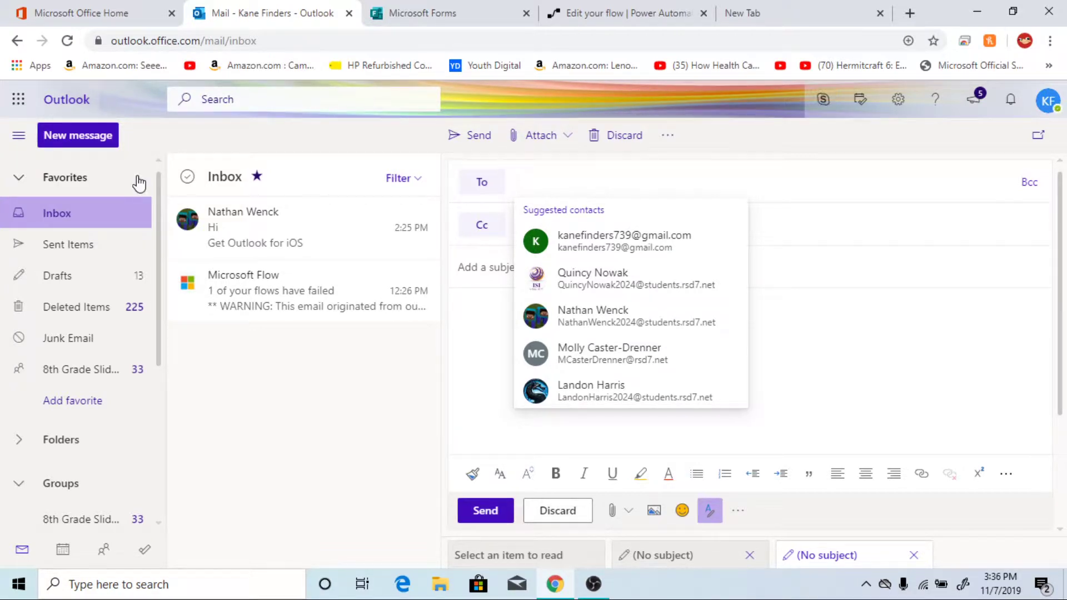
{"action": "type", "text": "kanefind"}
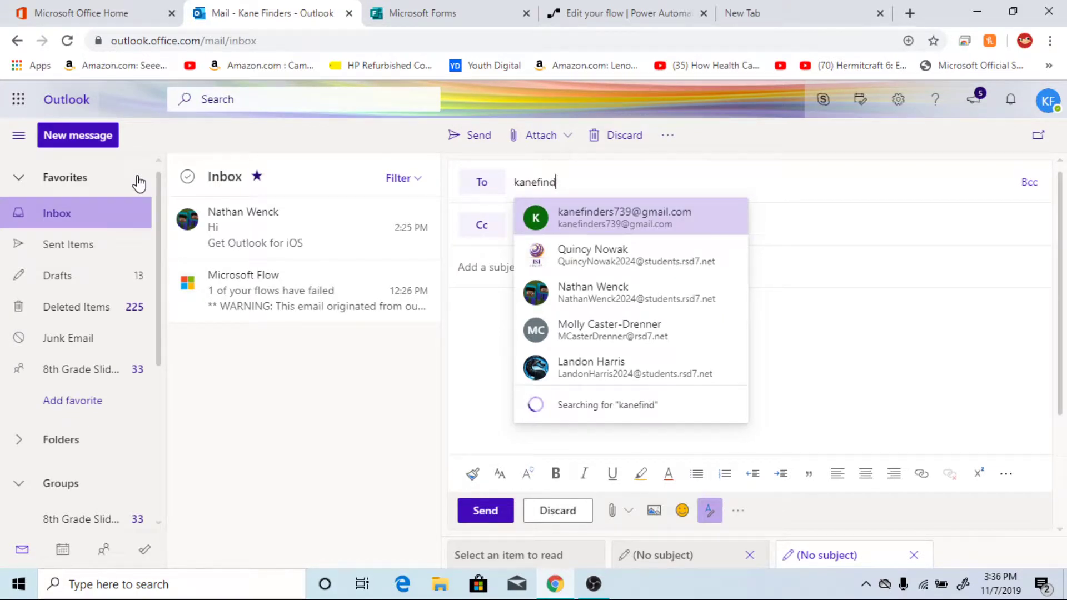
{"action": "type", "text": "ers"}
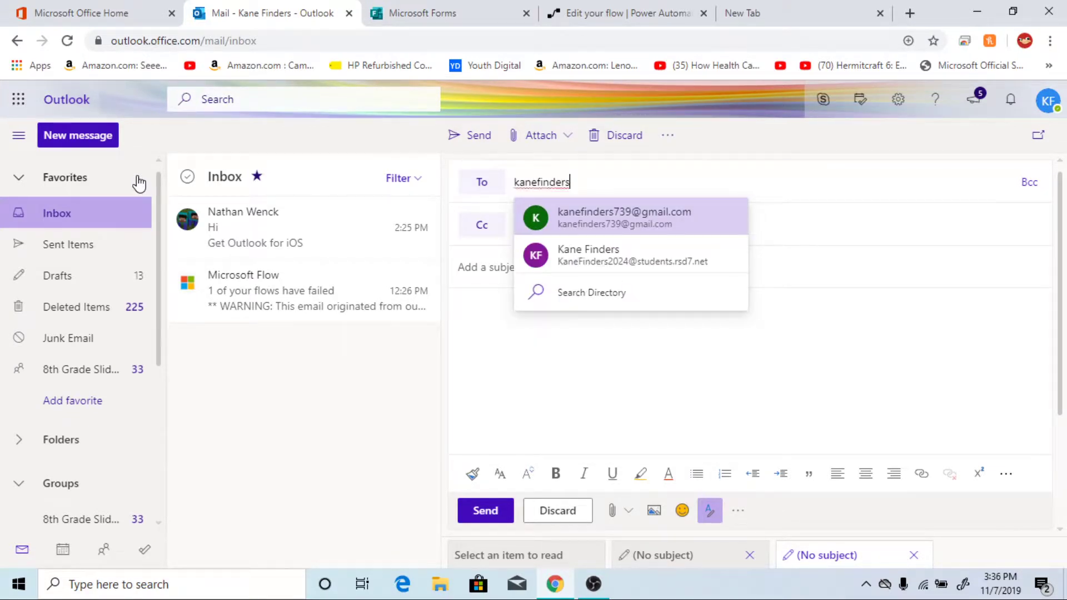
{"action": "key", "text": "Down"}
{"action": "key", "text": "Return"}
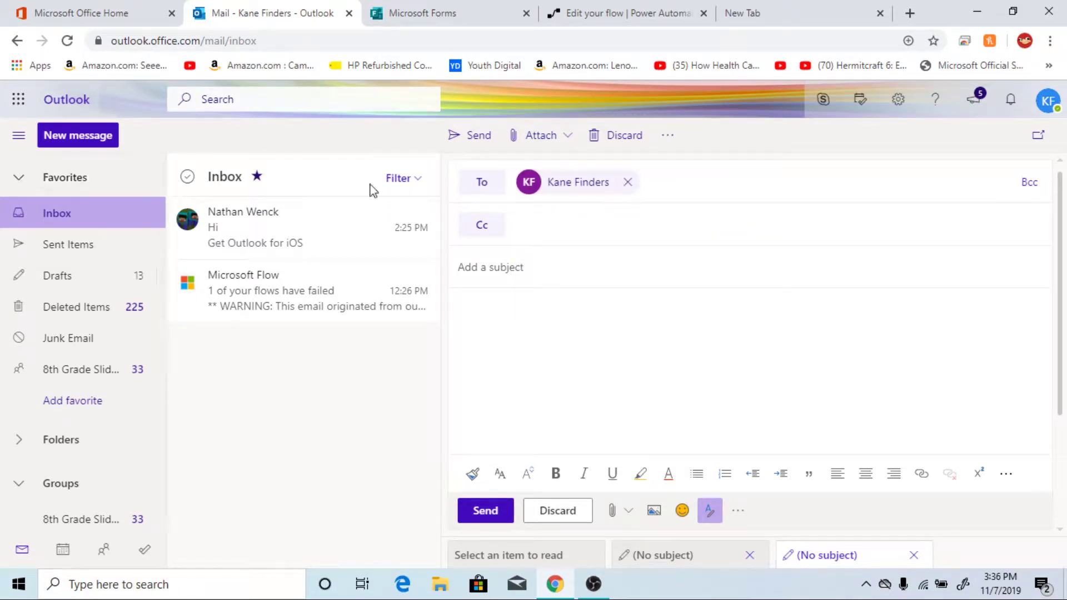
{"action": "left_click", "coordinate": [516, 267]}
{"action": "type", "text": "jfdj"}
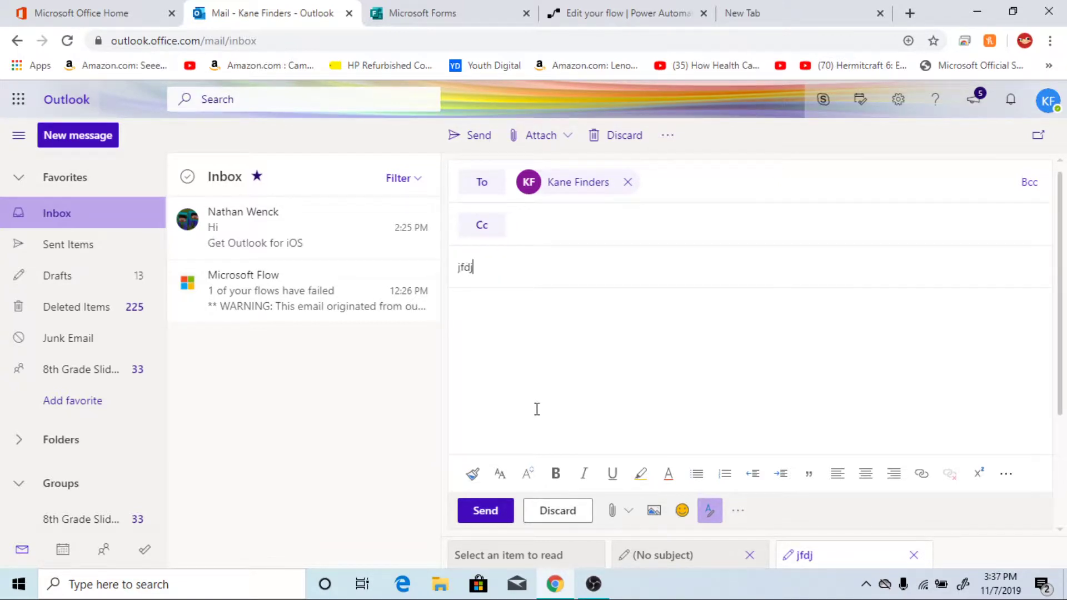
{"action": "type", "text": "jdshf"}
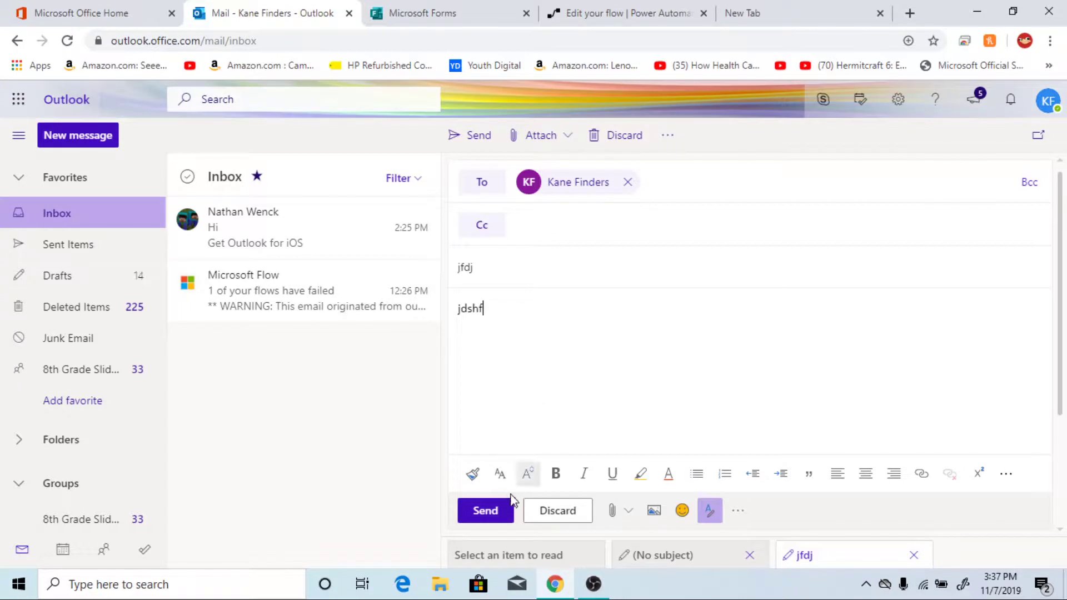
{"action": "left_click", "coordinate": [485, 511]}
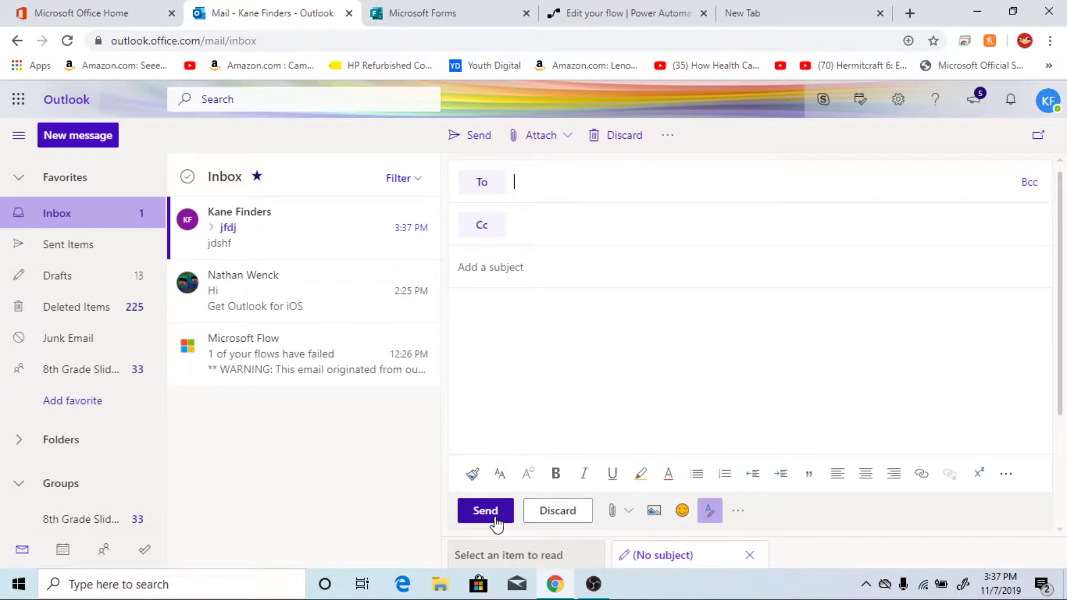
Back in Power Automate, dismiss the 'Flow run failed' banner and reopen Youtube Tutorial 1 in the editor
{"action": "type", "text": "fg"}
{"action": "left_click", "coordinate": [579, 7]}
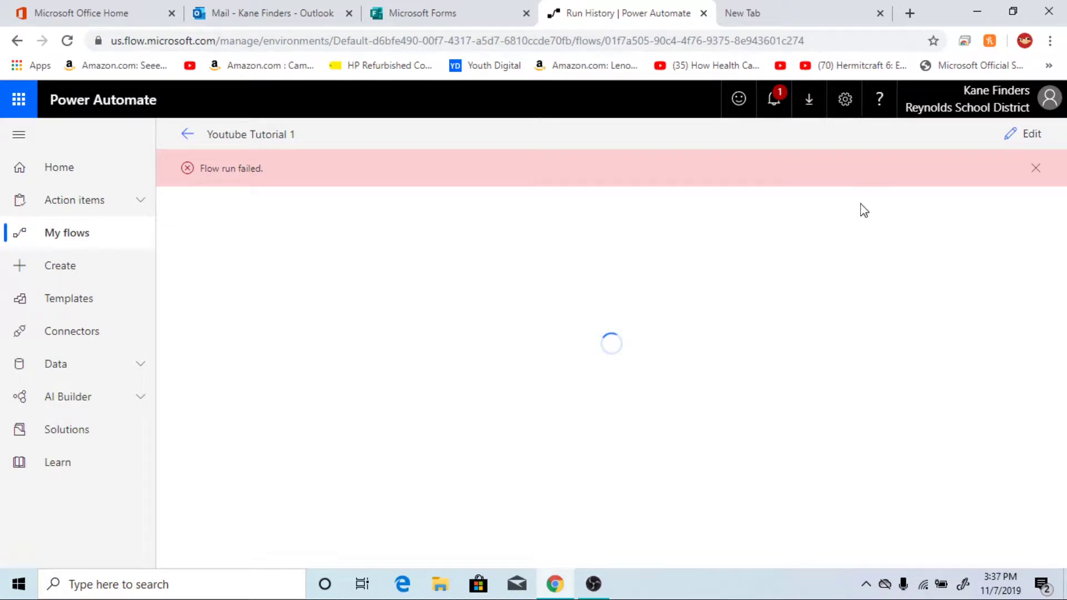
{"action": "left_click", "coordinate": [1036, 169]}
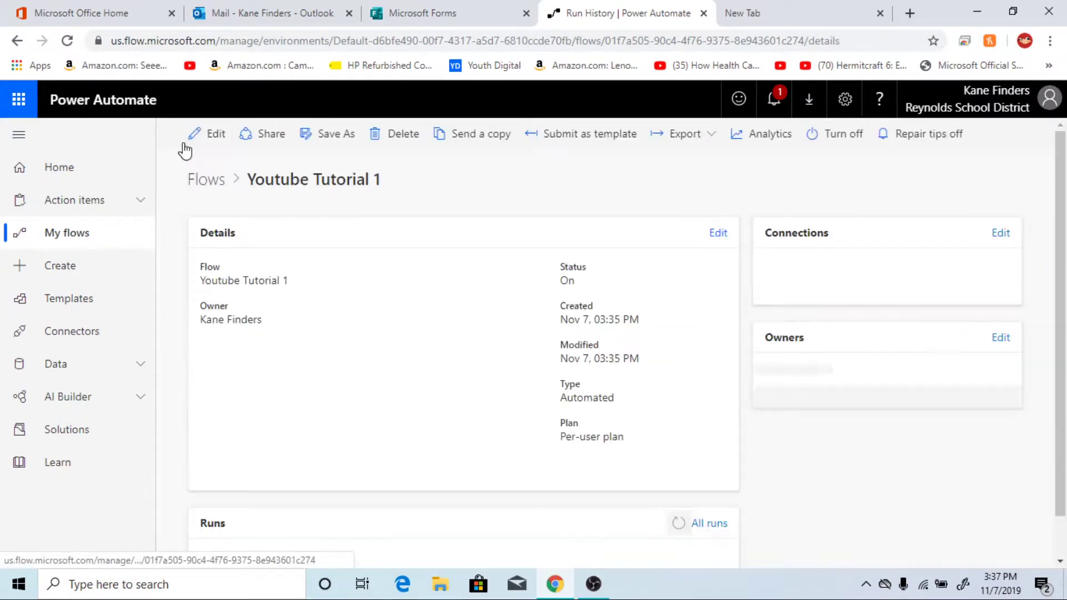
{"action": "left_click", "coordinate": [205, 134]}
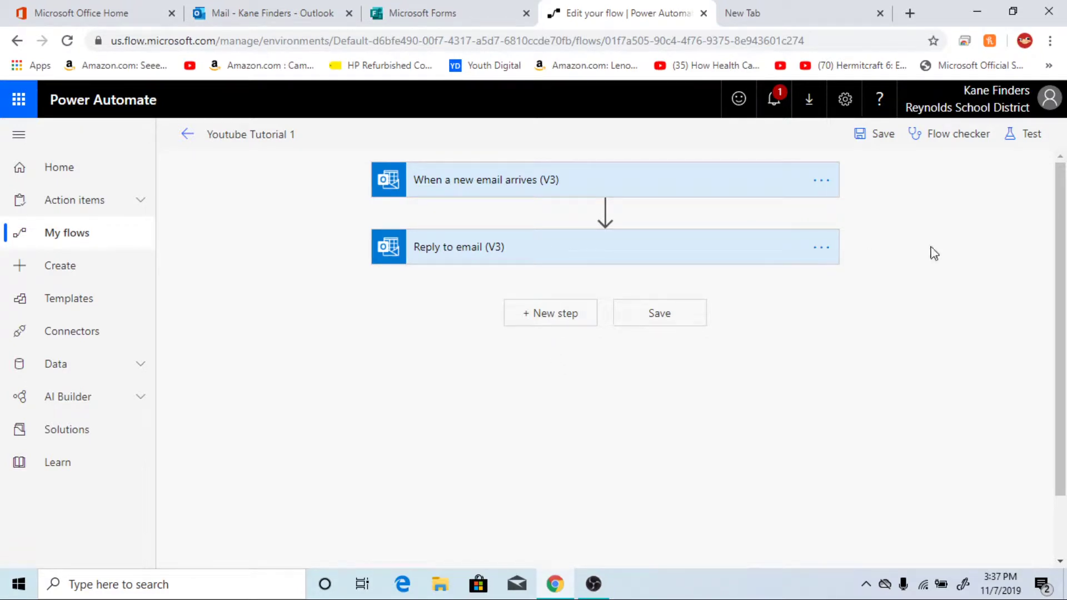
Run the Flow checker, then re-test the flow using the failed previous run's data
{"action": "left_click", "coordinate": [956, 140]}
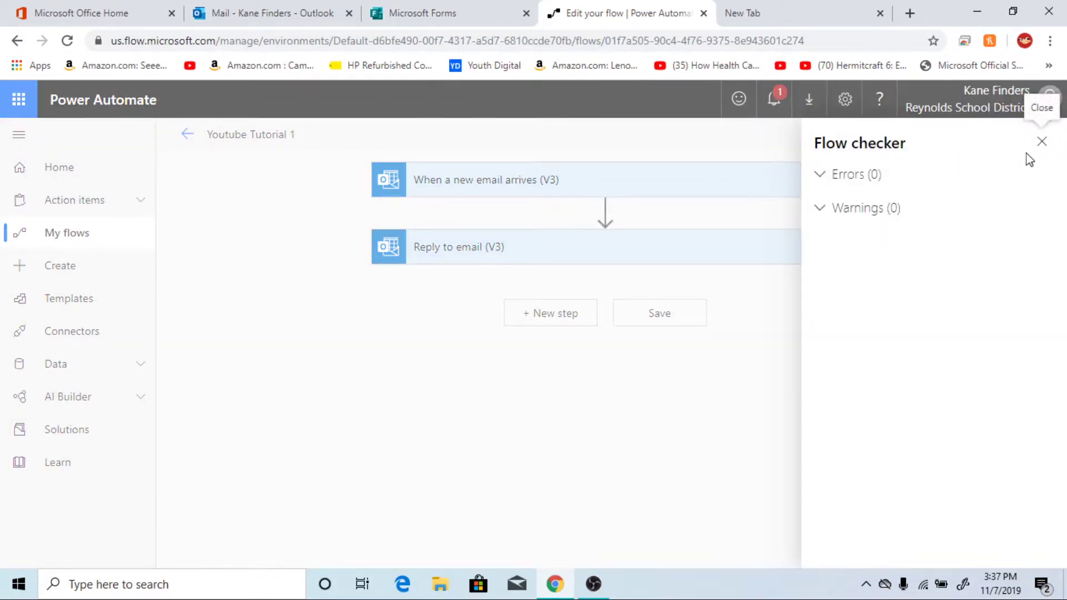
{"action": "left_click", "coordinate": [1043, 142]}
{"action": "left_click", "coordinate": [1025, 135]}
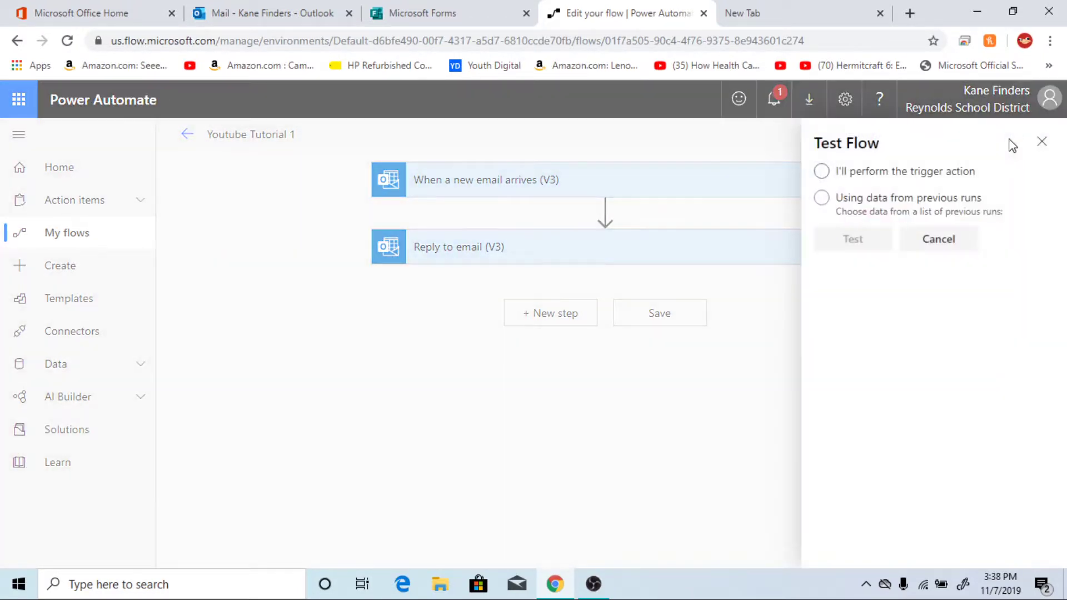
{"action": "left_click", "coordinate": [891, 173]}
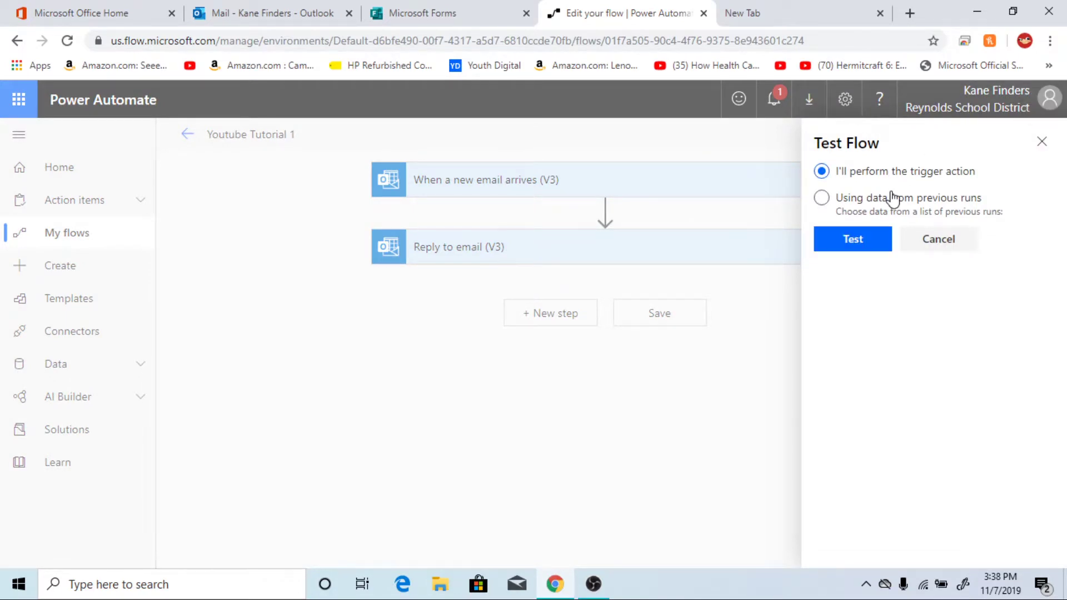
{"action": "left_click", "coordinate": [890, 200]}
{"action": "left_click", "coordinate": [828, 240]}
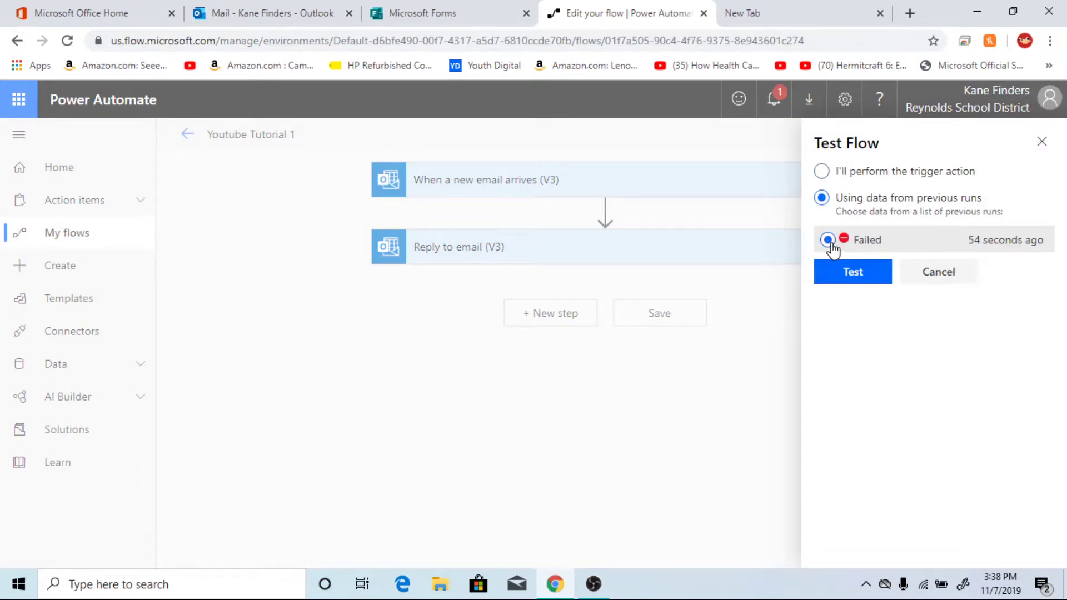
{"action": "left_click", "coordinate": [853, 278]}
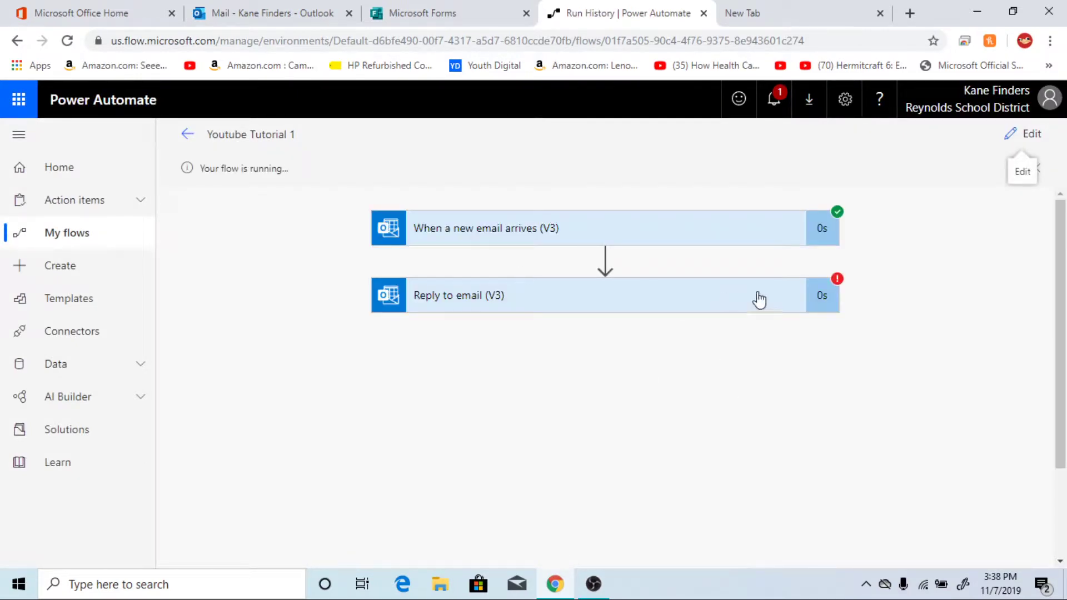
Expand the failed Reply to email (V3) step to inspect its BadRequest error
{"action": "left_click", "coordinate": [838, 285]}
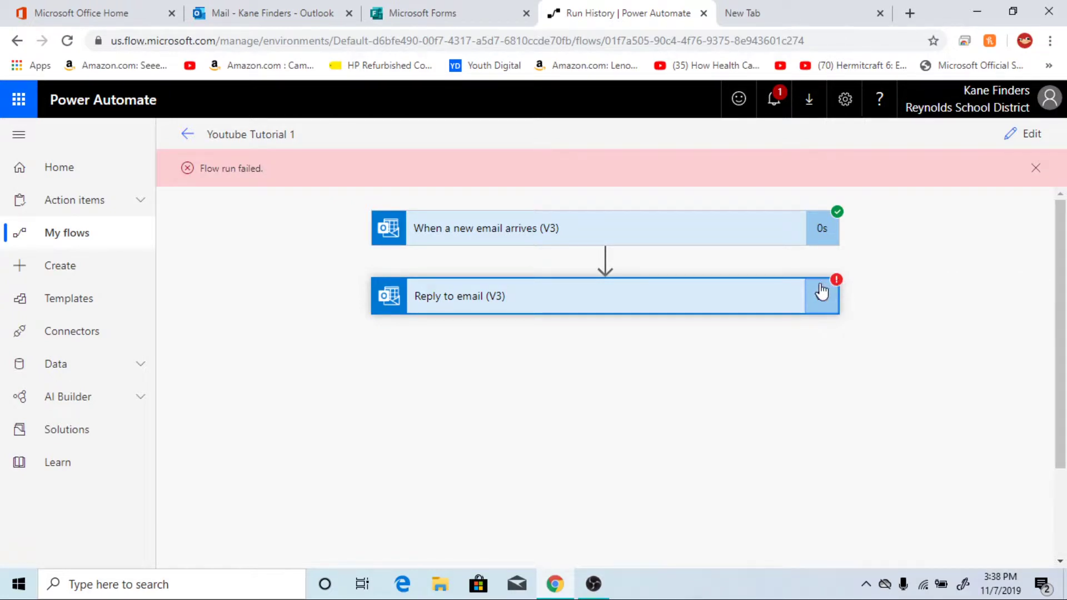
{"action": "left_click", "coordinate": [789, 300]}
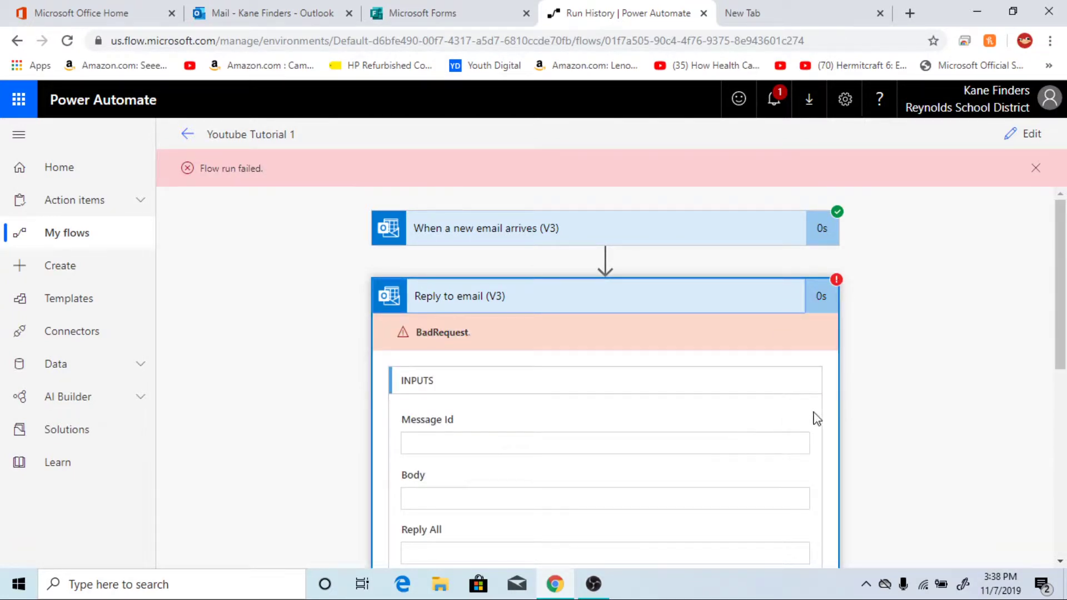
{"action": "scroll", "coordinate": [1065, 436], "scroll_direction": "down", "scroll_amount": 3}
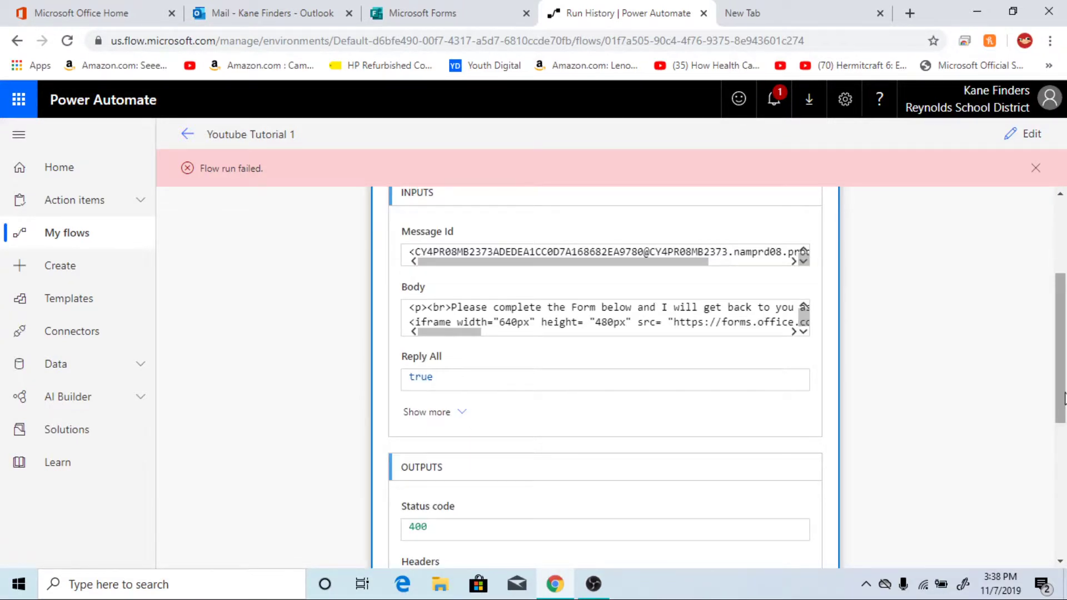
{"action": "scroll", "coordinate": [1049, 503], "scroll_direction": "down", "scroll_amount": 5}
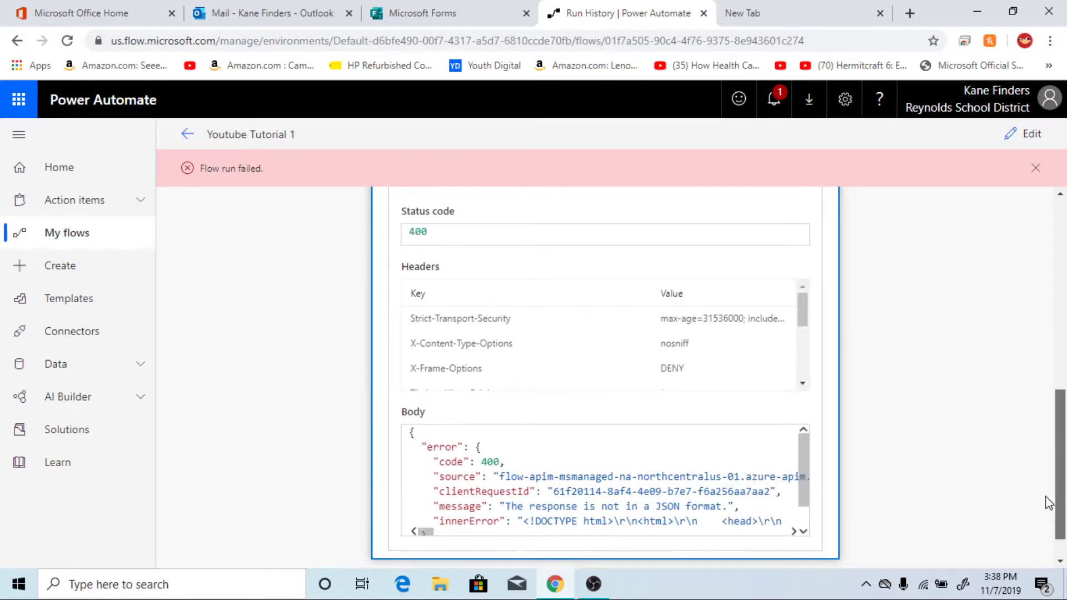
{"action": "scroll", "coordinate": [1049, 503], "scroll_direction": "down", "scroll_amount": 1}
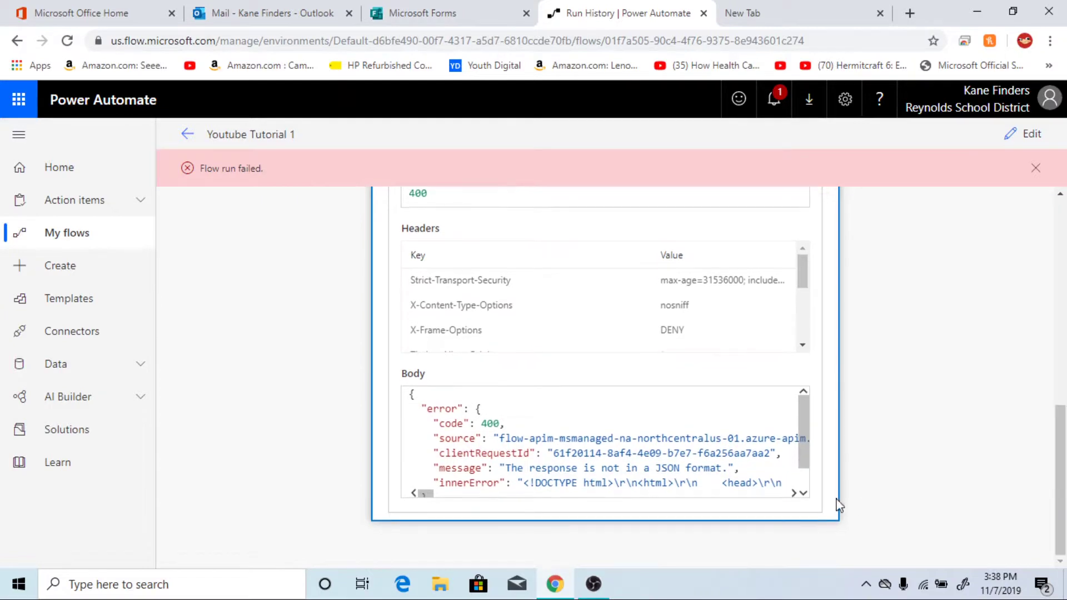
{"action": "scroll", "coordinate": [681, 467], "scroll_direction": "down", "scroll_amount": 1}
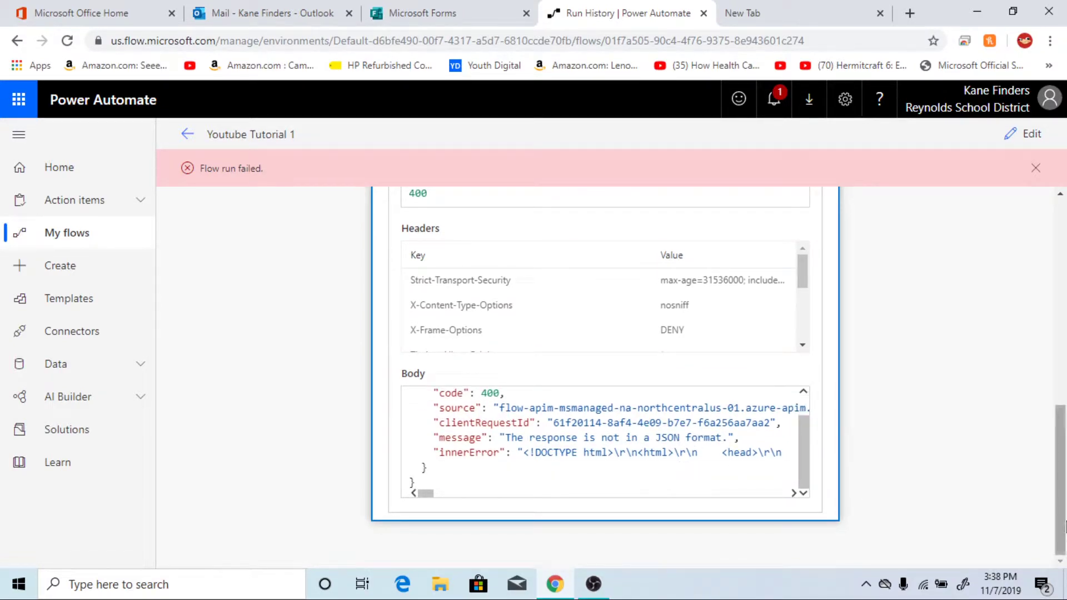
{"action": "left_click_drag", "start_coordinate": [1065, 525], "coordinate": [1065, 281]}
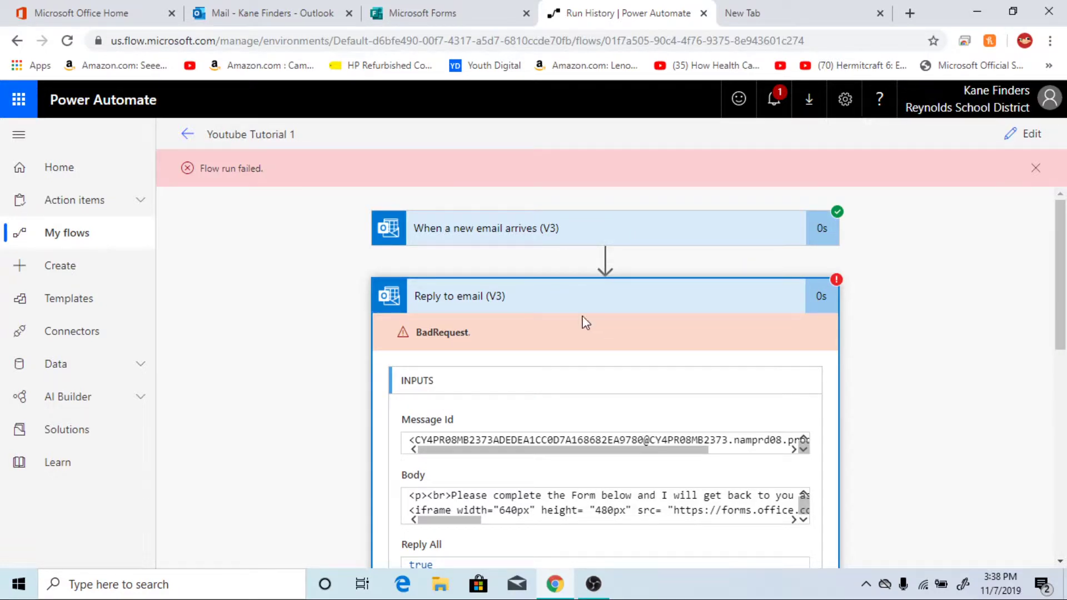
{"action": "left_click", "coordinate": [538, 296]}
{"action": "left_click", "coordinate": [538, 295]}
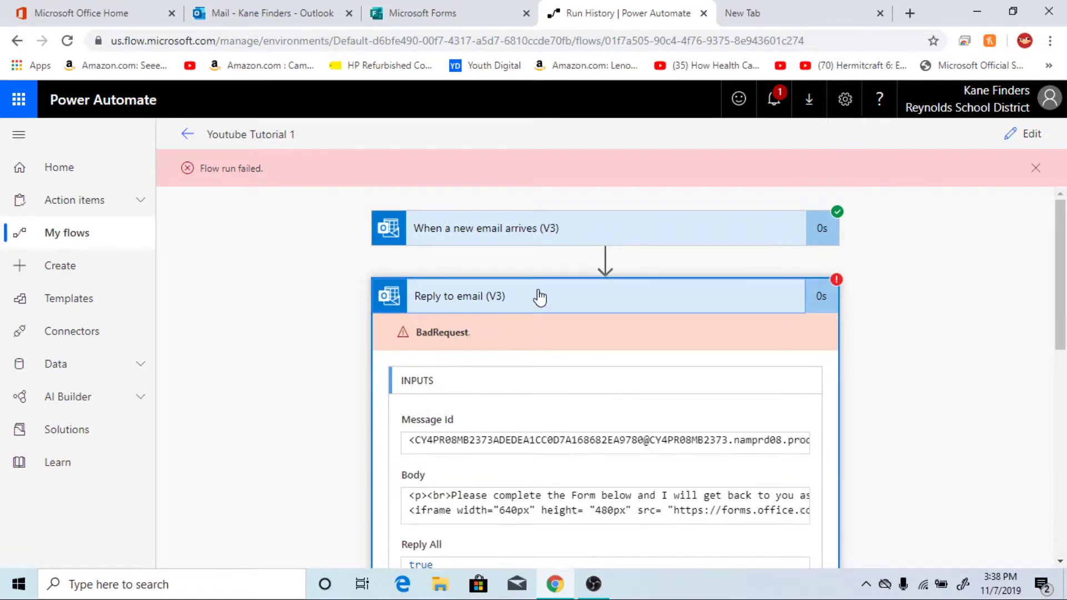
{"action": "left_click", "coordinate": [540, 295]}
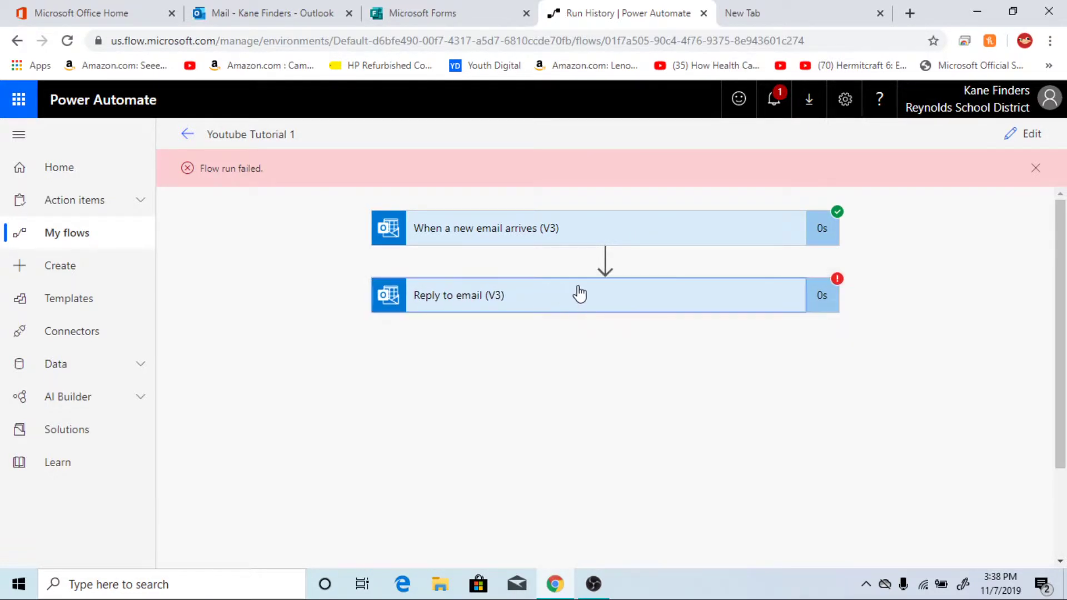
{"action": "left_click", "coordinate": [838, 216]}
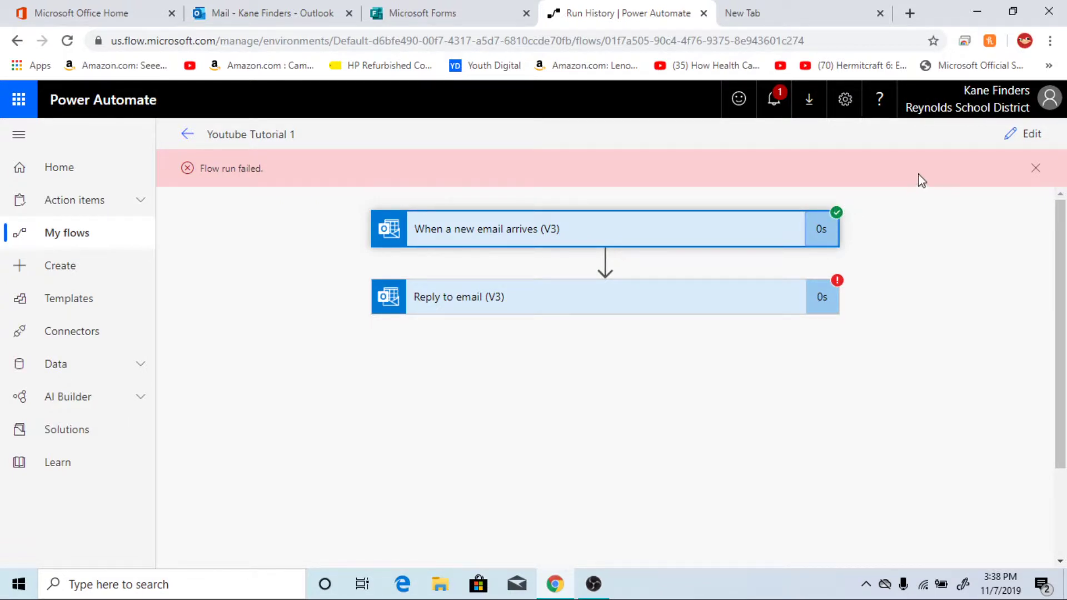
Delete the Reply to email (V3) step and start a new step after the trigger
{"action": "left_click", "coordinate": [1018, 134]}
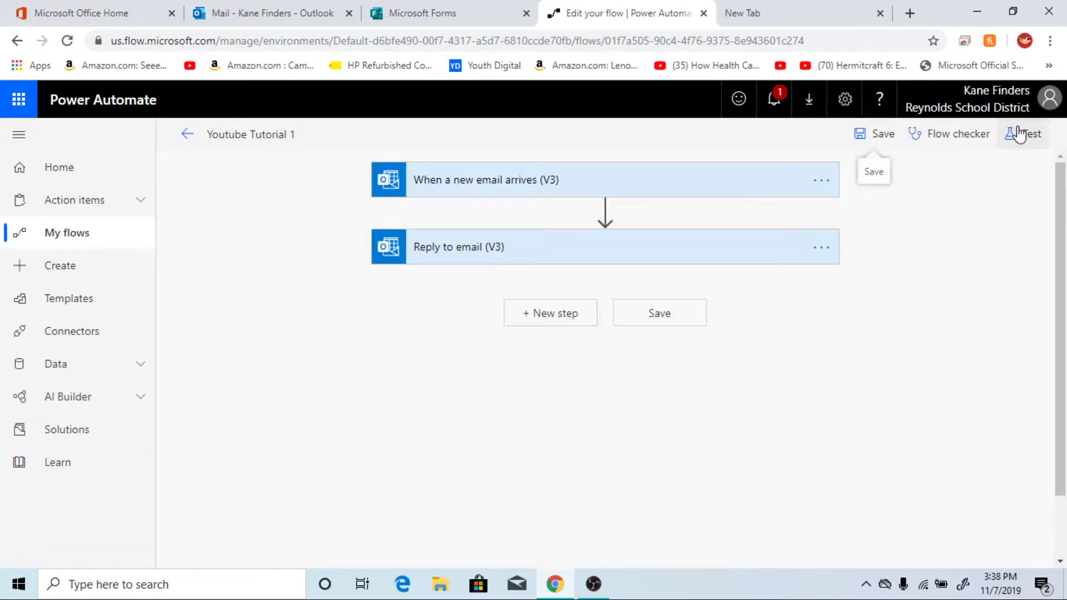
{"action": "left_click", "coordinate": [821, 257]}
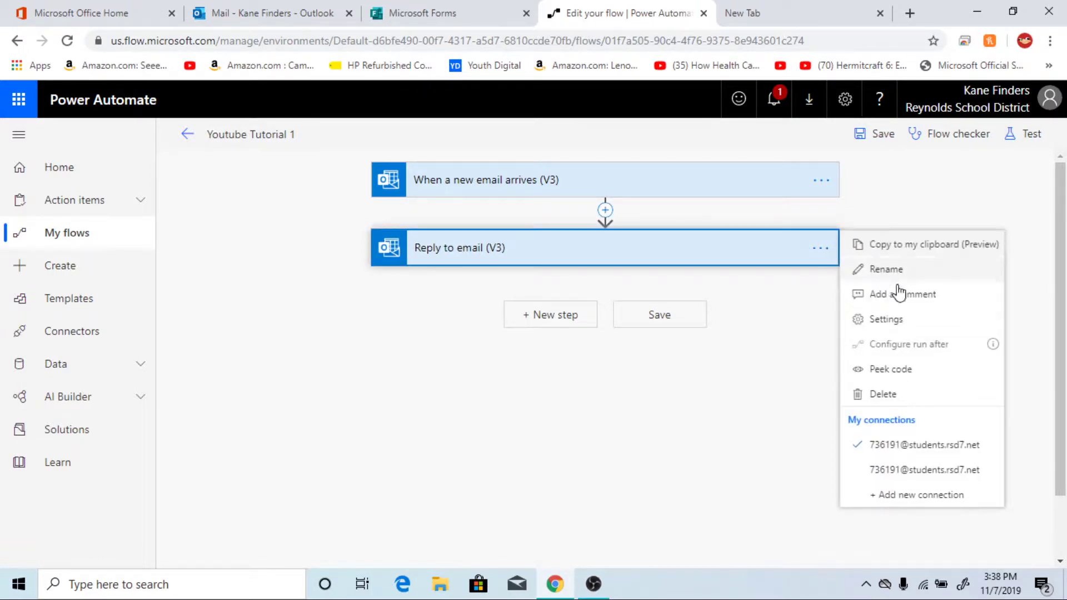
{"action": "left_click", "coordinate": [933, 394]}
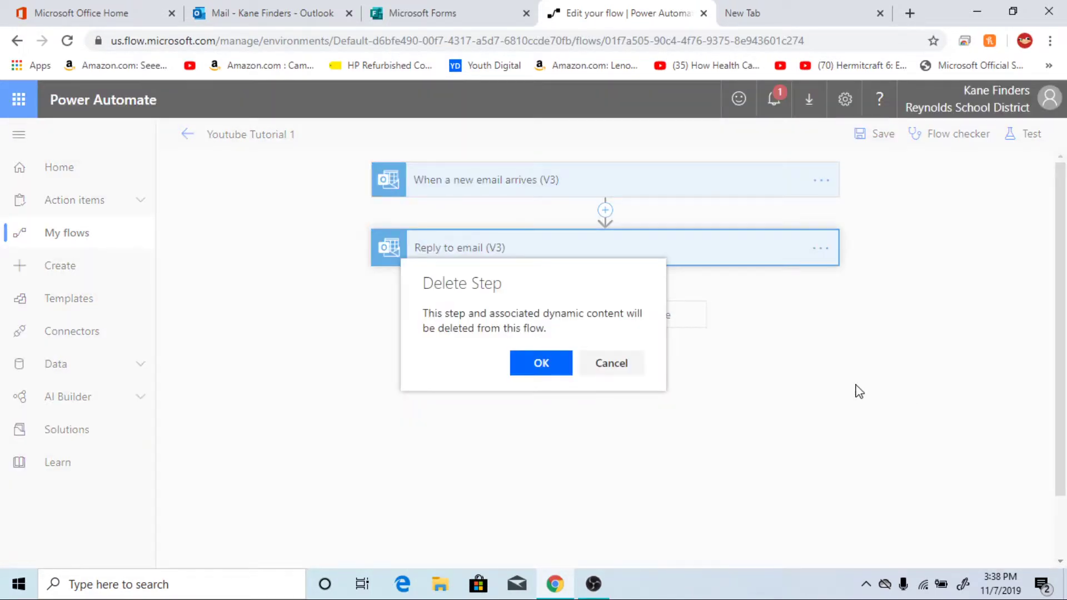
{"action": "left_click", "coordinate": [514, 371]}
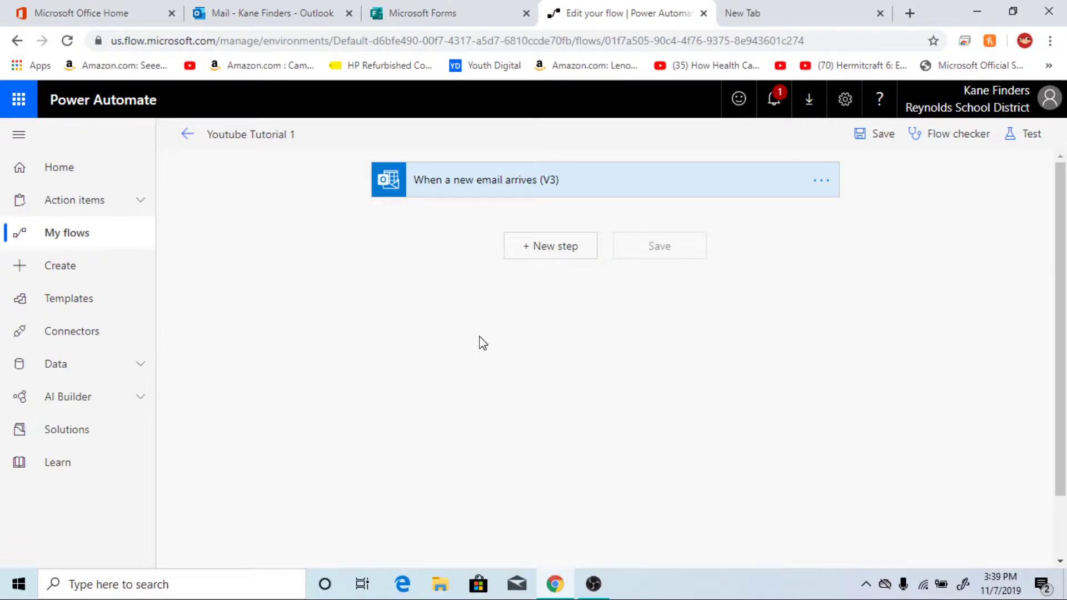
{"action": "left_click", "coordinate": [557, 249]}
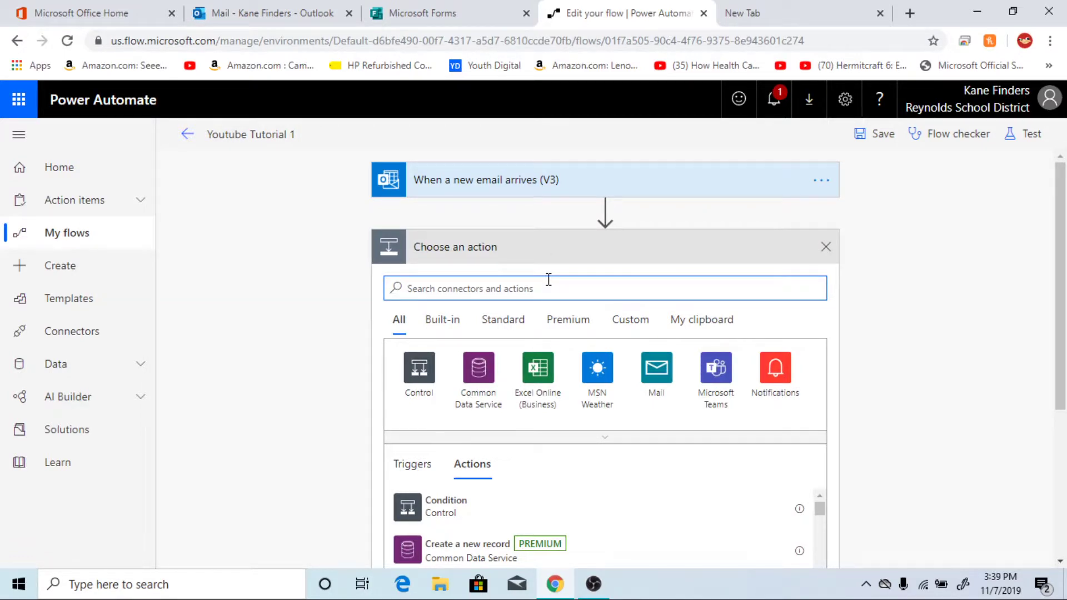
Search 'Outlook' and add the Outlook.com Send an email action
{"action": "type", "text": "Outlook"}
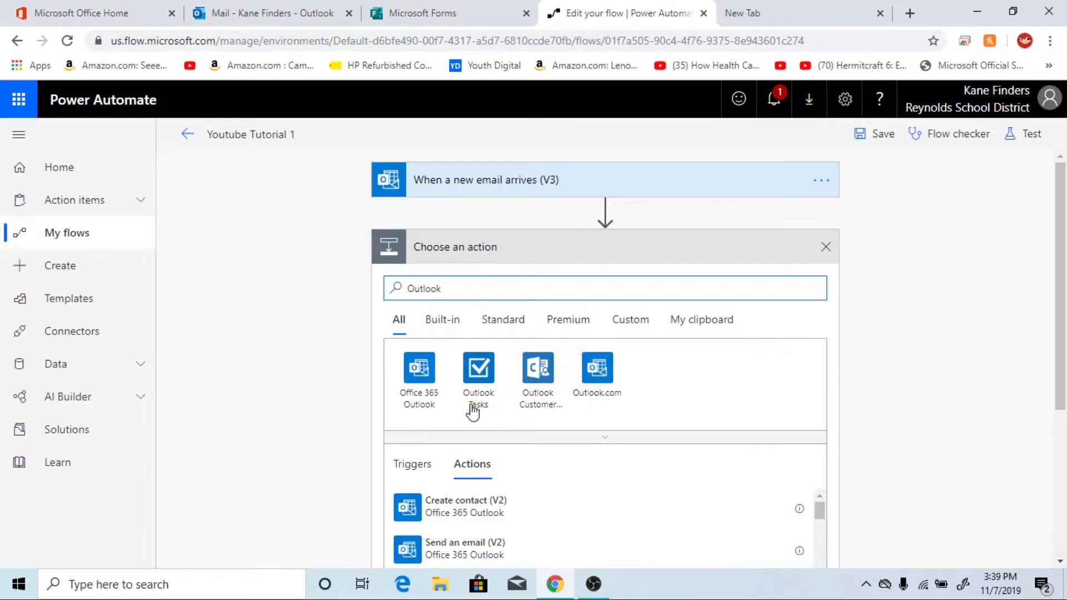
{"action": "left_click", "coordinate": [605, 369]}
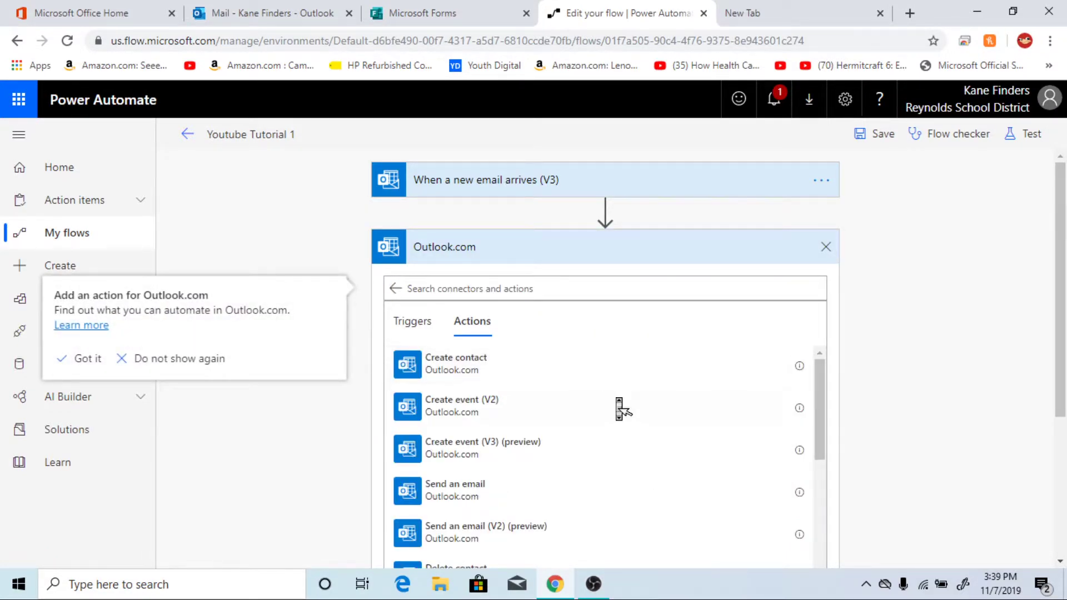
{"action": "scroll", "coordinate": [620, 409], "scroll_direction": "down", "scroll_amount": 2}
{"action": "scroll", "coordinate": [619, 410], "scroll_direction": "up", "scroll_amount": 2}
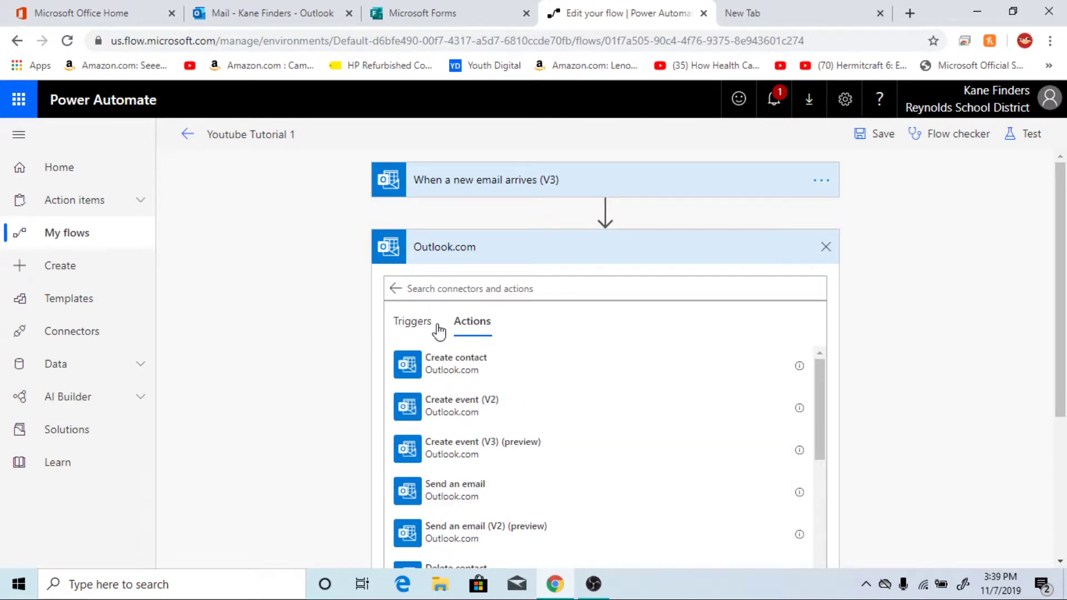
{"action": "scroll", "coordinate": [565, 430], "scroll_direction": "down", "scroll_amount": 1}
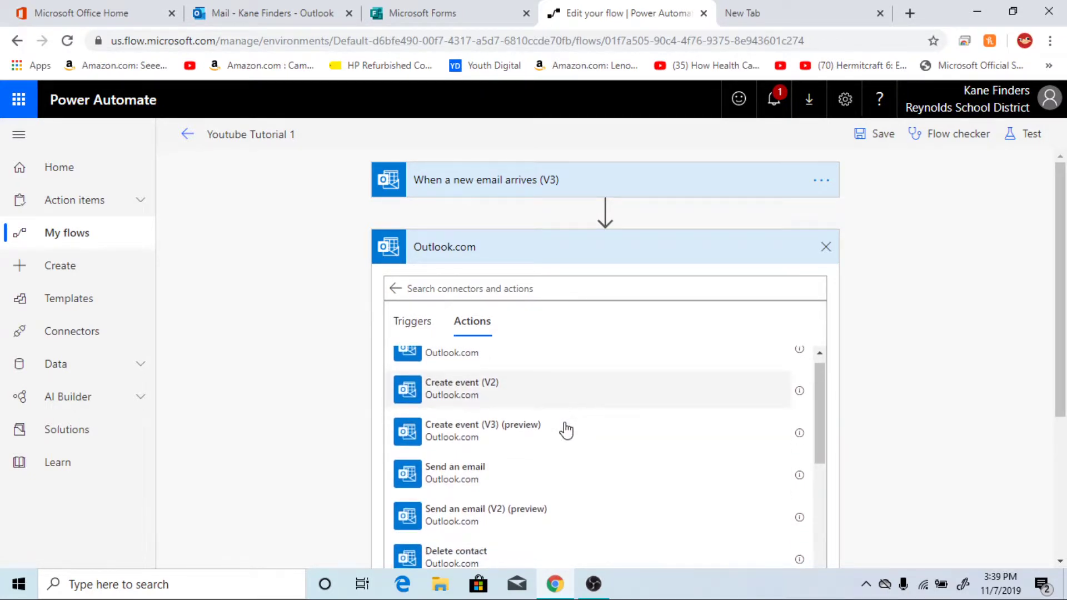
{"action": "scroll", "coordinate": [565, 430], "scroll_direction": "down", "scroll_amount": 6}
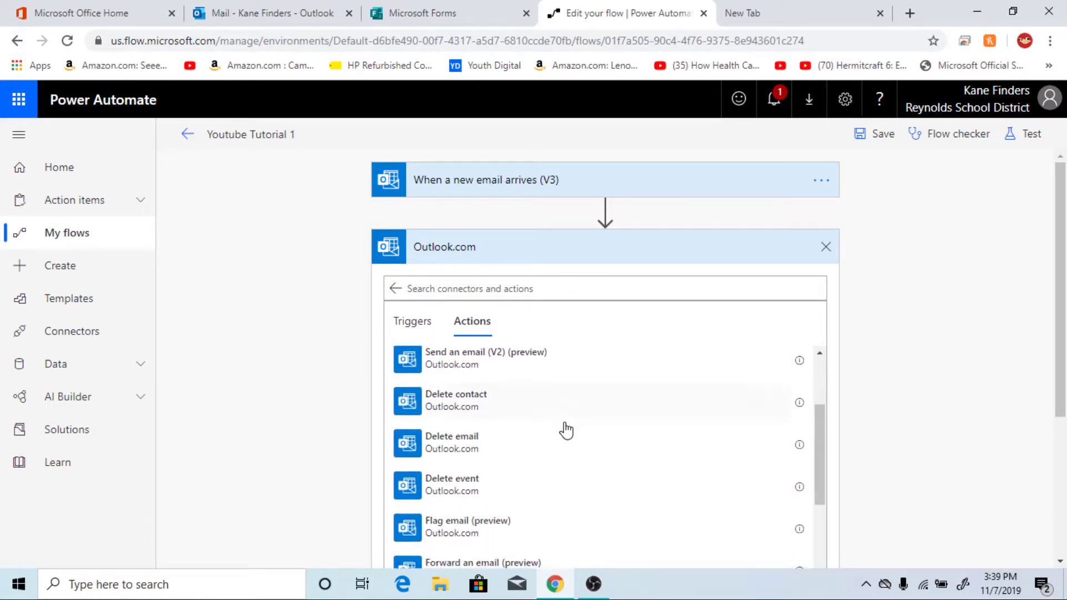
{"action": "scroll", "coordinate": [564, 429], "scroll_direction": "up", "scroll_amount": 5}
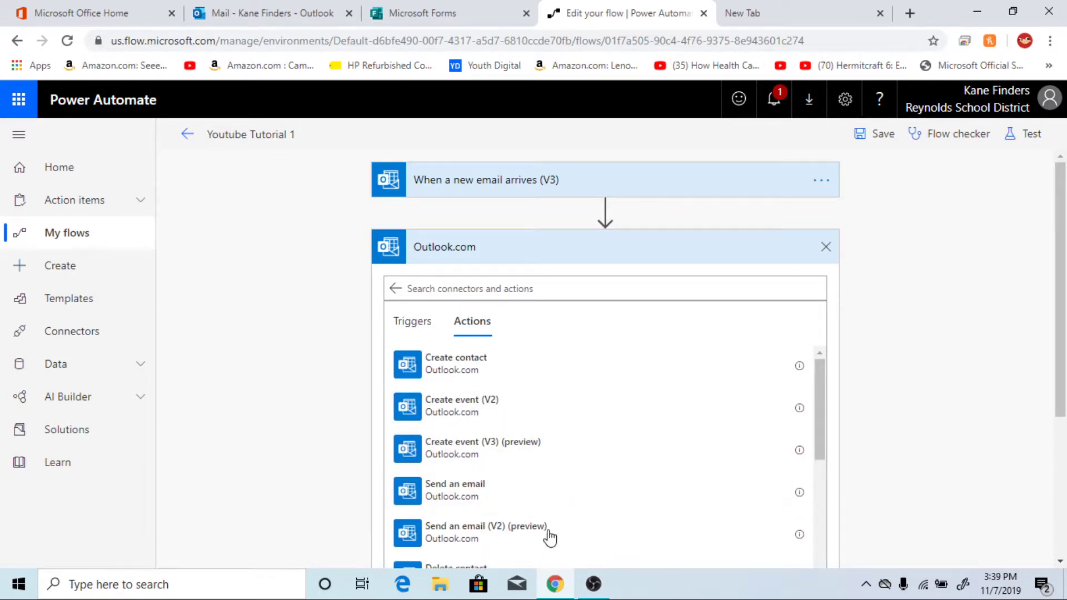
{"action": "left_click", "coordinate": [523, 497]}
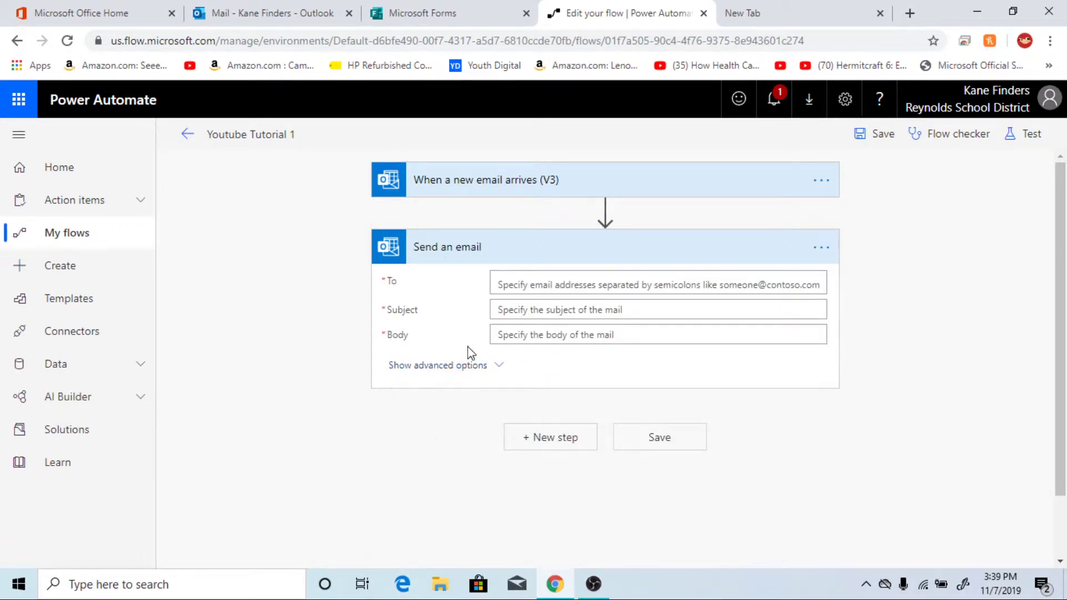
Set Is HTML to Yes and address the email to the trigger's From sender
{"action": "left_click", "coordinate": [469, 367]}
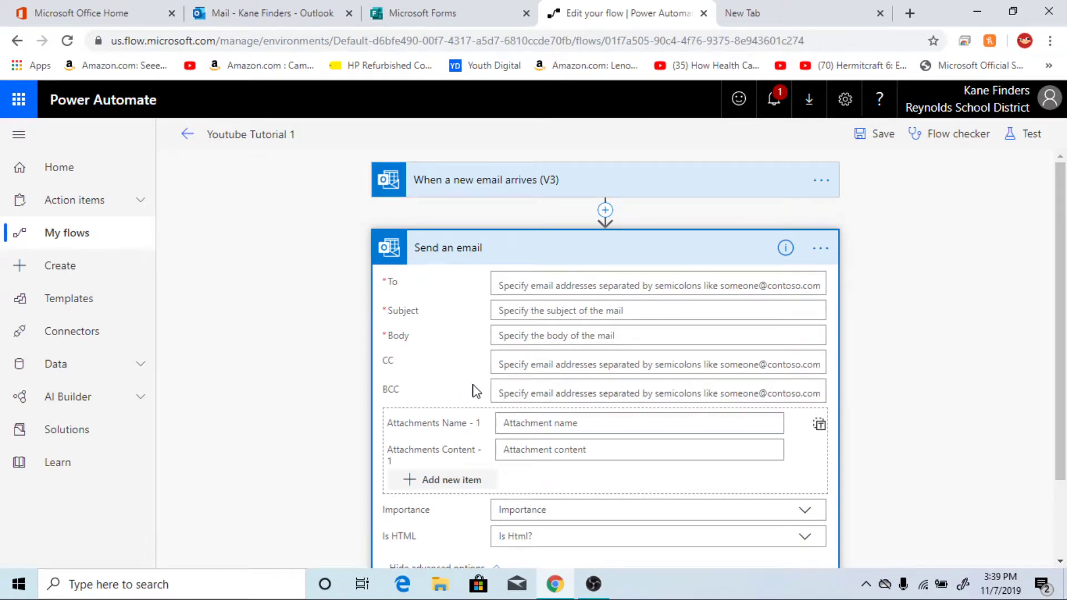
{"action": "scroll", "coordinate": [475, 392], "scroll_direction": "down", "scroll_amount": 2}
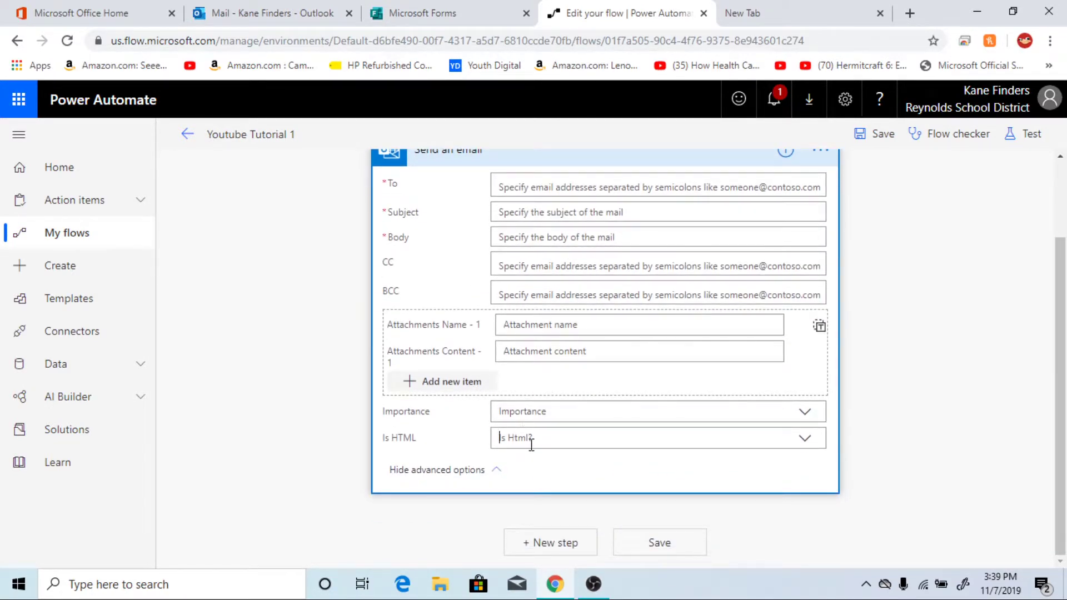
{"action": "left_click", "coordinate": [529, 438]}
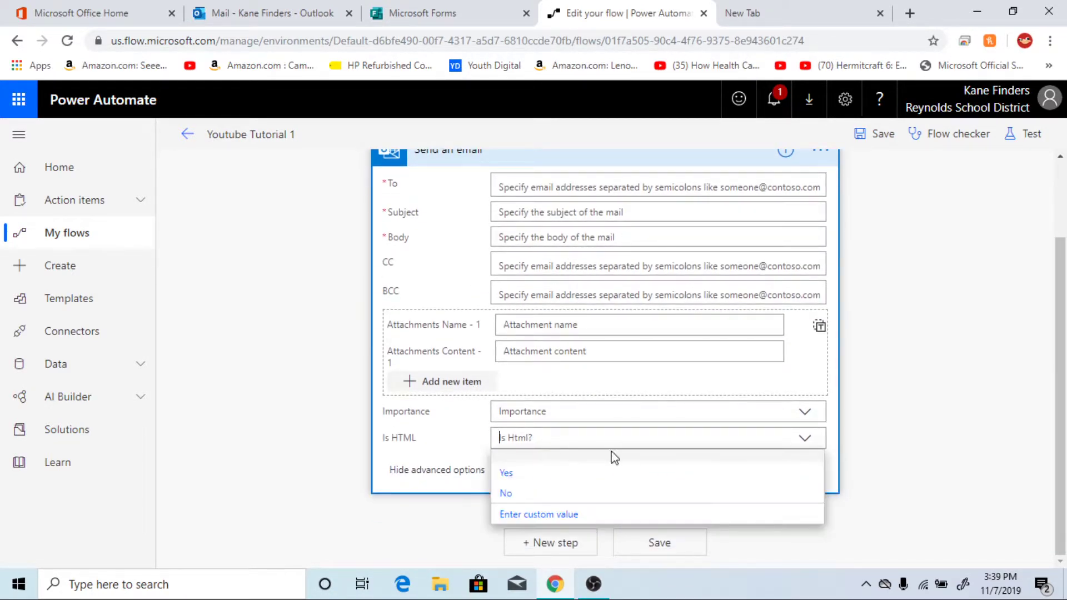
{"action": "left_click", "coordinate": [674, 476]}
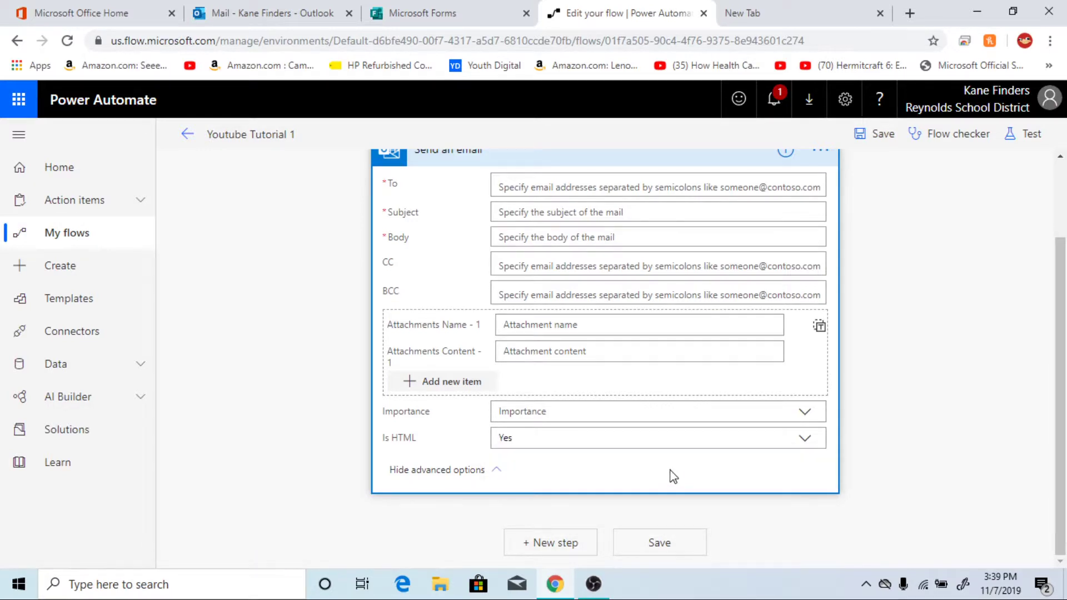
{"action": "left_click", "coordinate": [586, 187]}
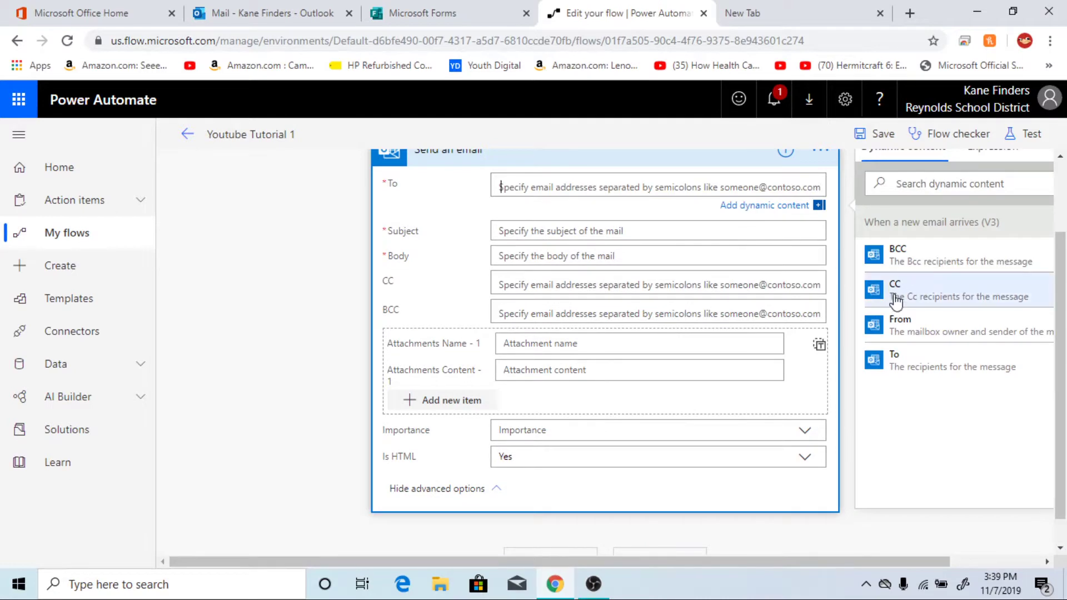
{"action": "left_click", "coordinate": [899, 325]}
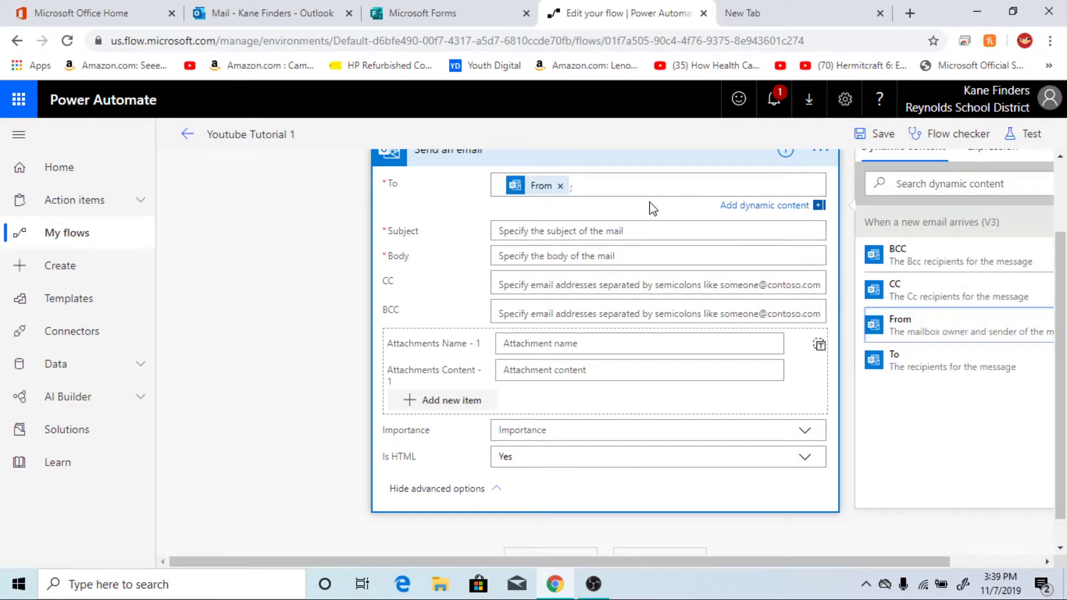
Set the subject to IMPORTANT and start the body with an h1 heading about their recent e-mail
{"action": "left_click", "coordinate": [652, 232]}
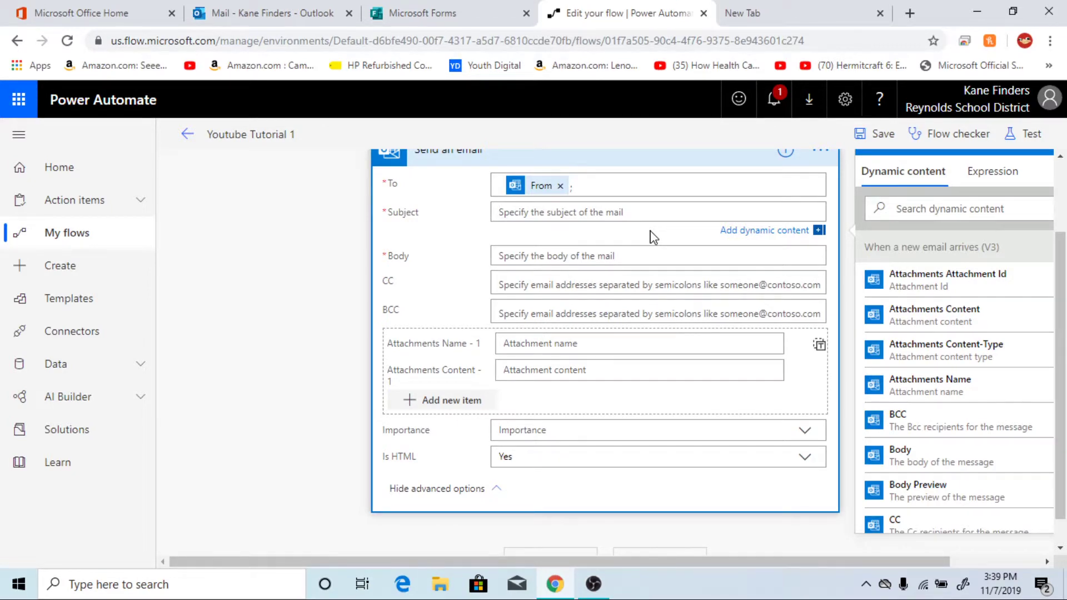
{"action": "type", "text": "IMPORTANT"}
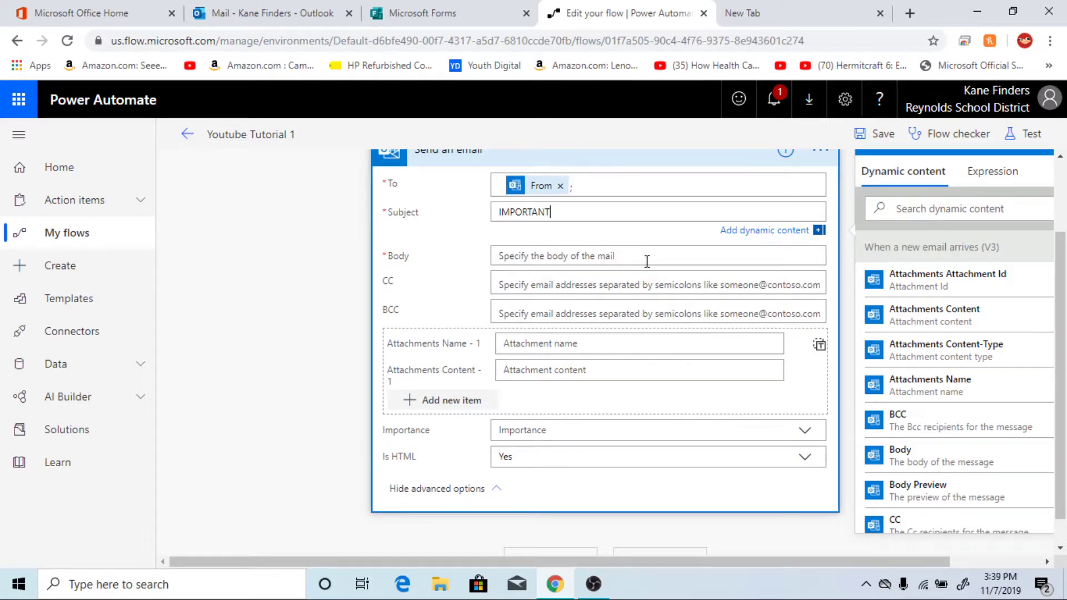
{"action": "left_click", "coordinate": [647, 261]}
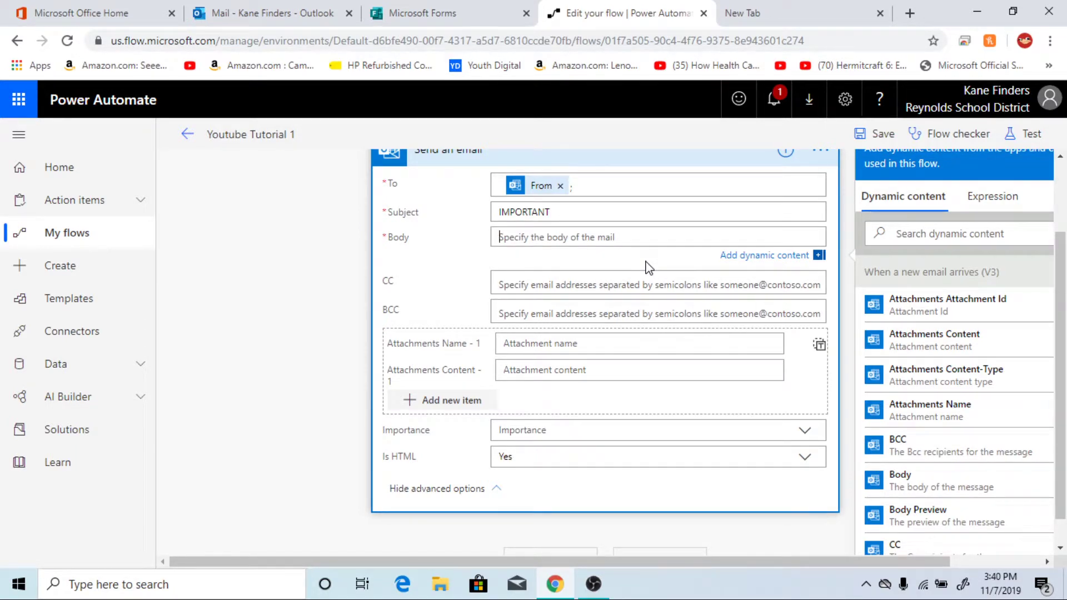
{"action": "type", "text": "<"}
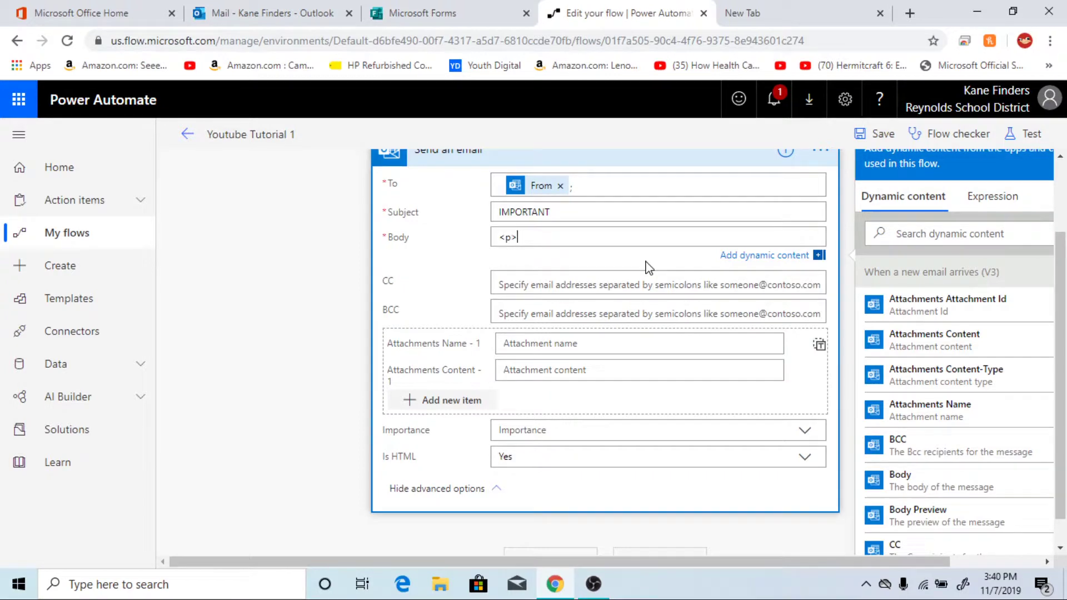
{"action": "type", "text": "p>"}
{"action": "key", "text": "BackSpace"}
{"action": "key", "text": "BackSpace"}
{"action": "key", "text": "BackSpace"}
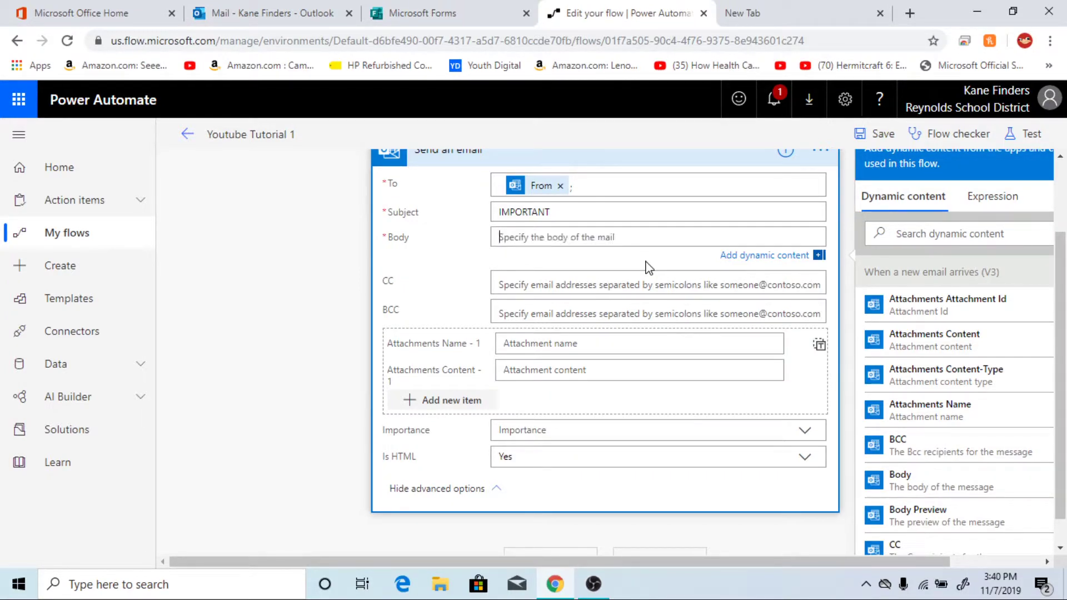
{"action": "type", "text": "<h1>"}
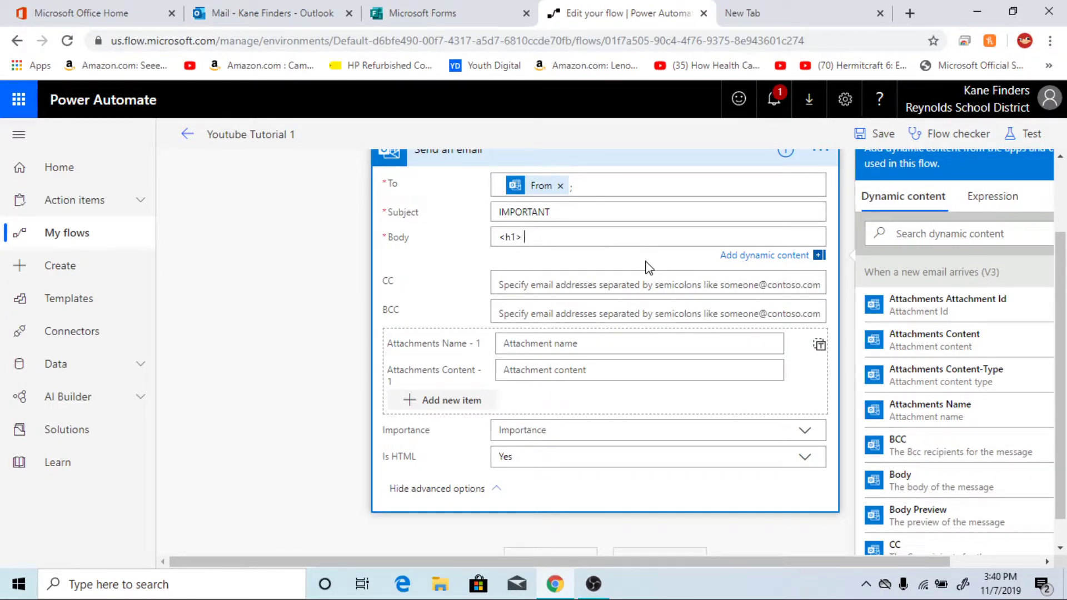
{"action": "type", "text": " IMPORTANT: R"}
{"action": "type", "text": "egarding "}
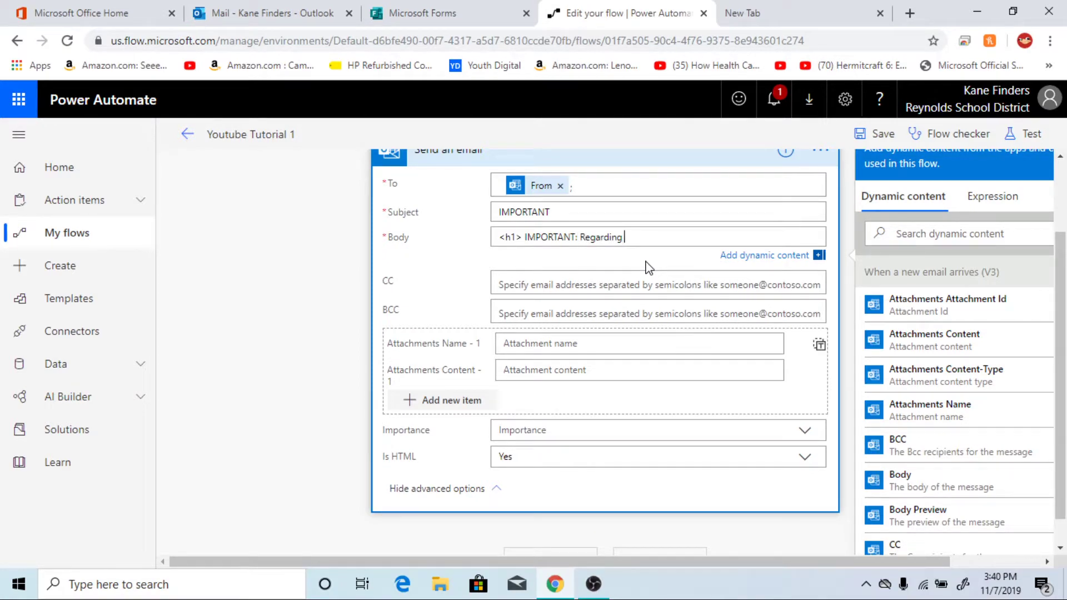
{"action": "type", "text": "your recent E-Mail </h1>"}
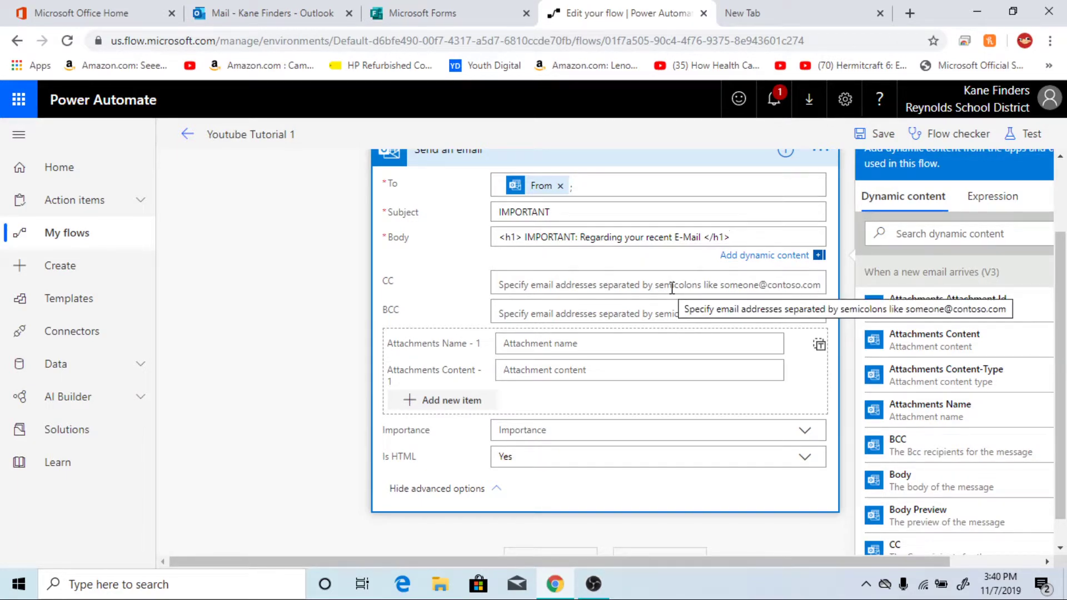
{"action": "key", "text": "Return"}
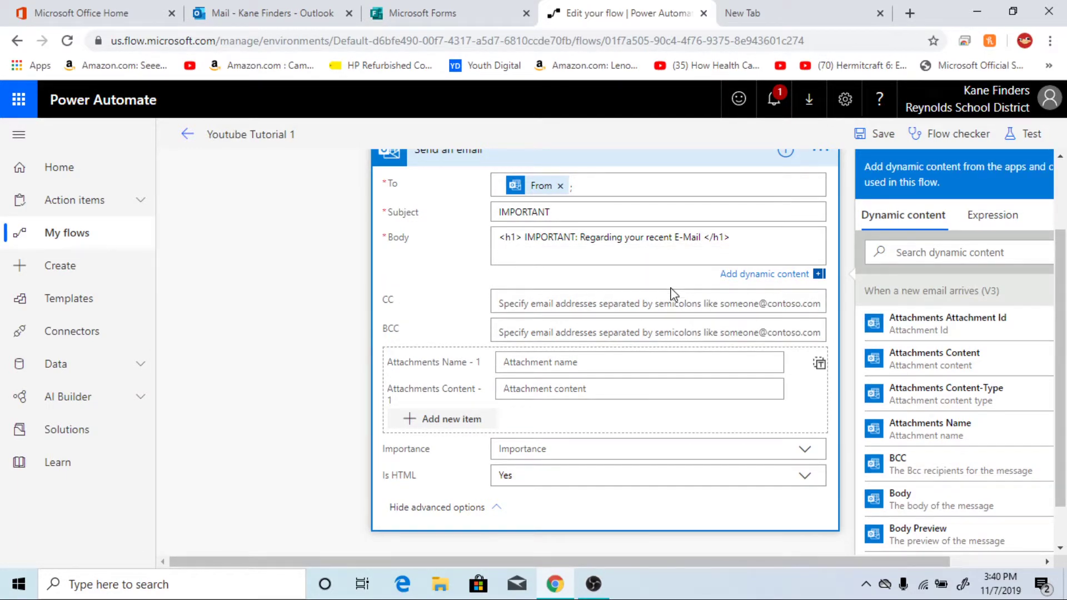
Add a <p> paragraph asking them to fill out the form below for a fast response
{"action": "type", "text": "<p> Please fill out the form below"}
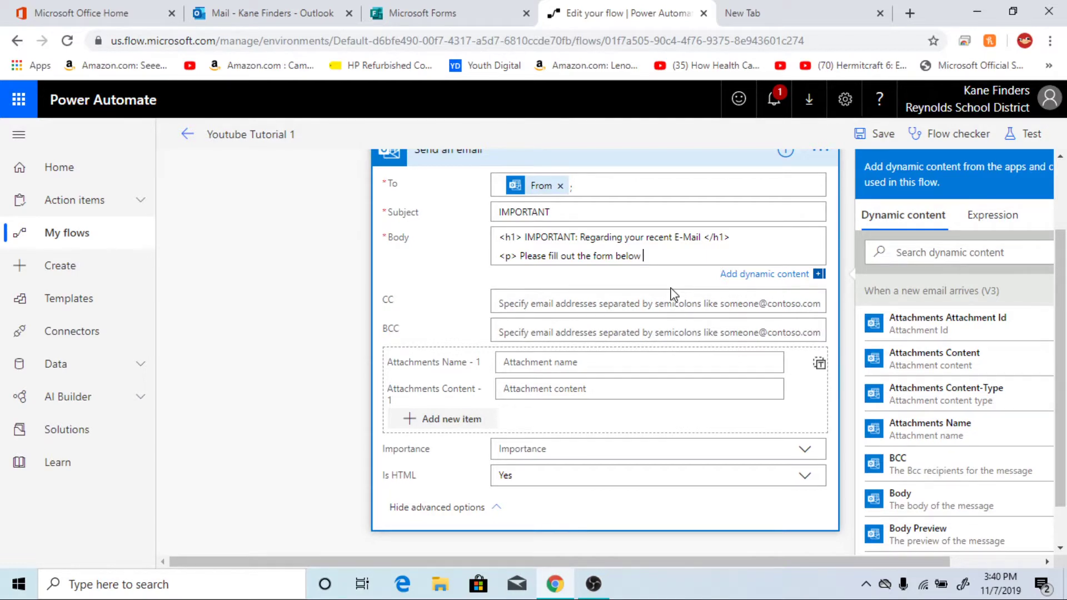
{"action": "type", "text": "an geft et back to tou "}
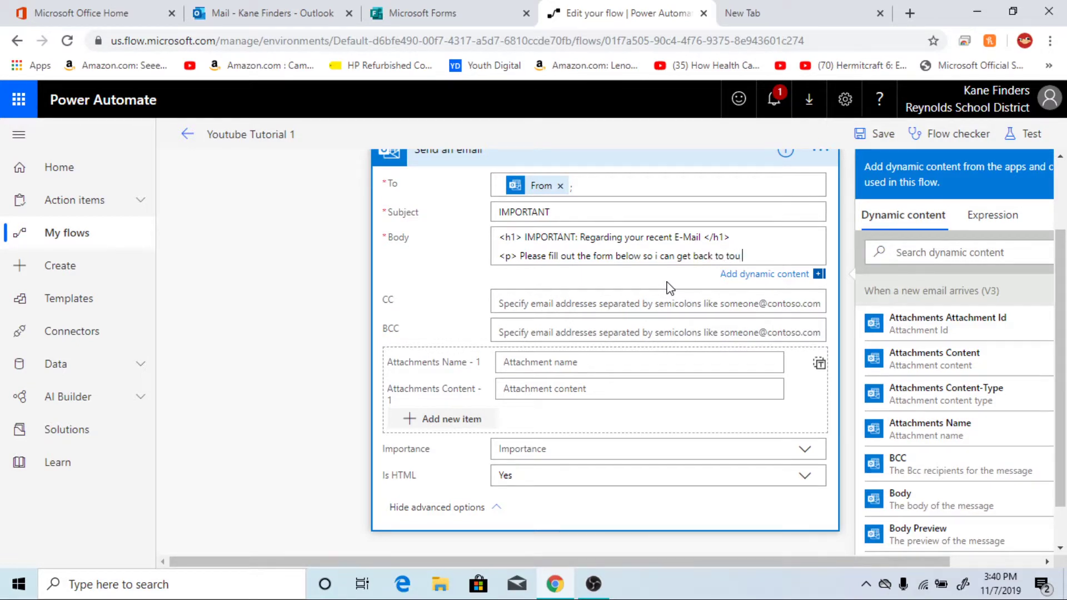
{"action": "type", "text": "with an"}
{"action": "key", "text": "BackSpace"}
{"action": "key", "text": "BackSpace"}
{"action": "key", "text": "BackSpace"}
{"action": "key", "text": "BackSpace"}
{"action": "key", "text": "BackSpace"}
{"action": "key", "text": "BackSpace"}
{"action": "key", "text": "BackSpace"}
{"action": "key", "text": "BackSpace"}
{"action": "key", "text": "BackSpace"}
{"action": "key", "text": "BackSpace"}
{"action": "type", "text": "you with a fast"}
{"action": "type", "text": " and app"}
{"action": "key", "text": "BackSpace"}
{"action": "key", "text": "BackSpace"}
{"action": "key", "text": "BackSpace"}
{"action": "key", "text": "BackSpace"}
{"action": "key", "text": "BackSpace"}
{"action": "type", "text": "re"}
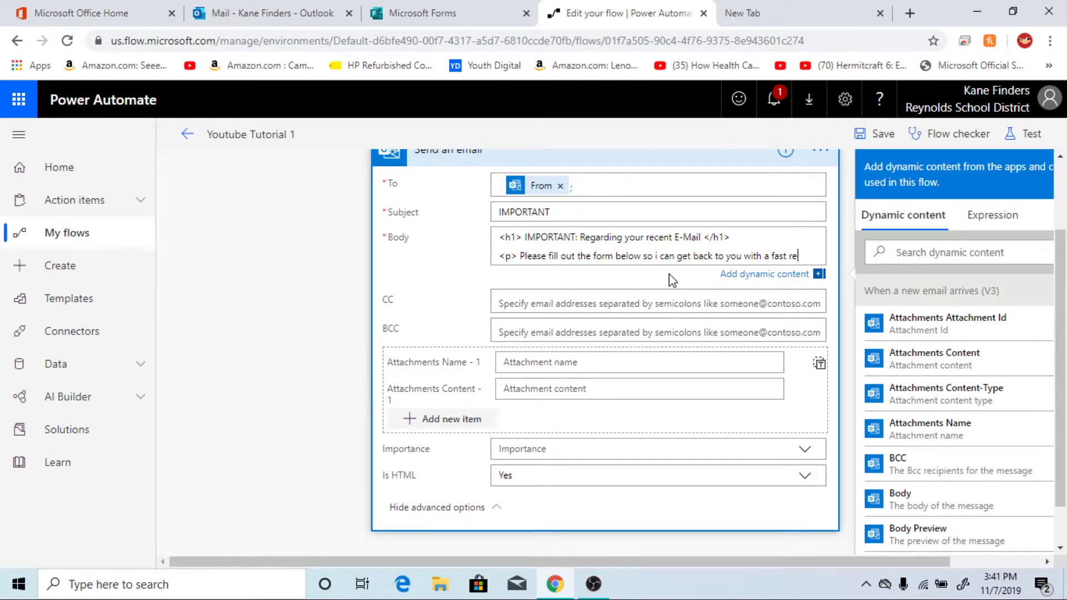
{"action": "type", "text": "sponse"}
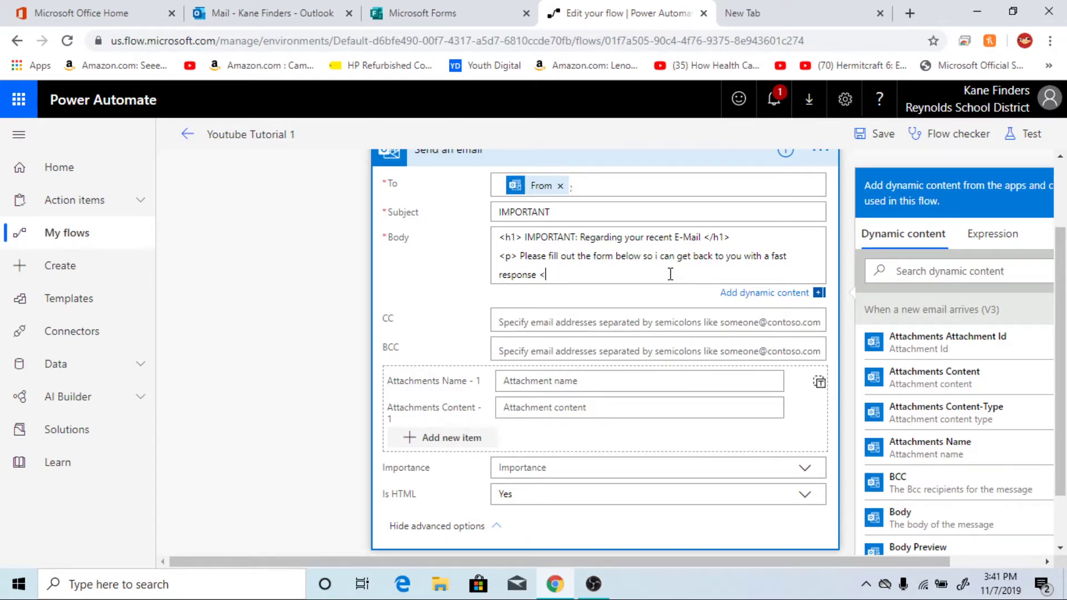
{"action": "type", "text": "</p>"}
{"action": "key", "text": "Return"}
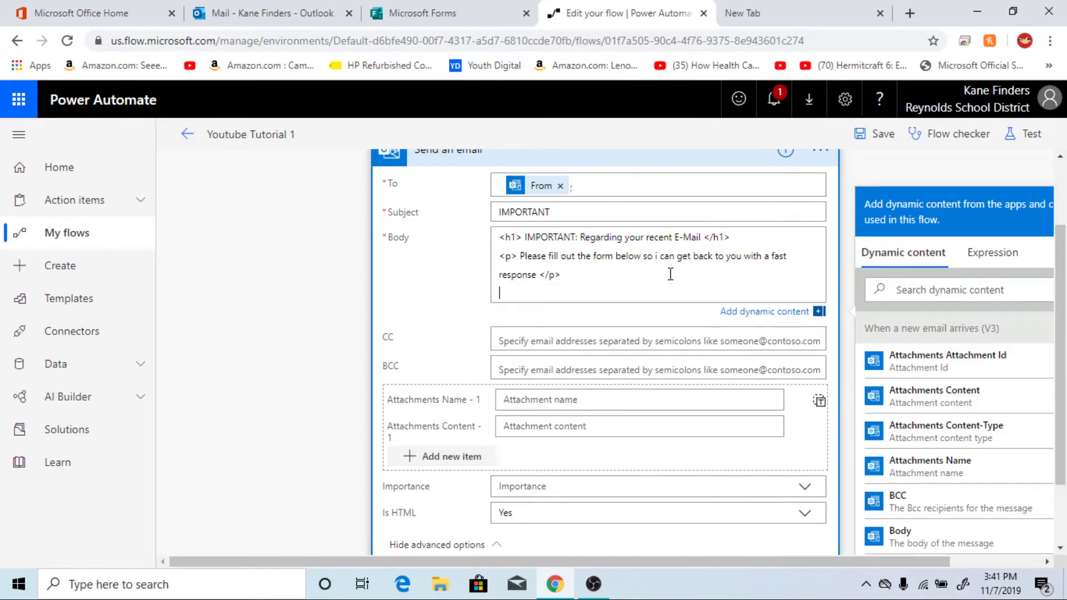
Paste the Forms iframe embed code into the email body and save the flow
{"action": "type", "text": "<iframe width=\"640px\" height= \"480px\" src= \"https://forms.office.com/Pages/ResponsePage.aspx?id=kOS_1vcAF0OI12gQzN5w-1NhmWFqPE5Fuv-S_CN-S81UOFRZQ1IOV0xDTzlIR1MyN0INRzMxSllyMC4u&embed=true\" frameborder= \"0\" marginwidth= \"0\" marginheight= \"0\" style= \"border: none; max-width:100%; max-height:100vh\" allowfullscreen webkitallowfullscreen mozallowfullscreen msallowfullscreen> </iframe>"}
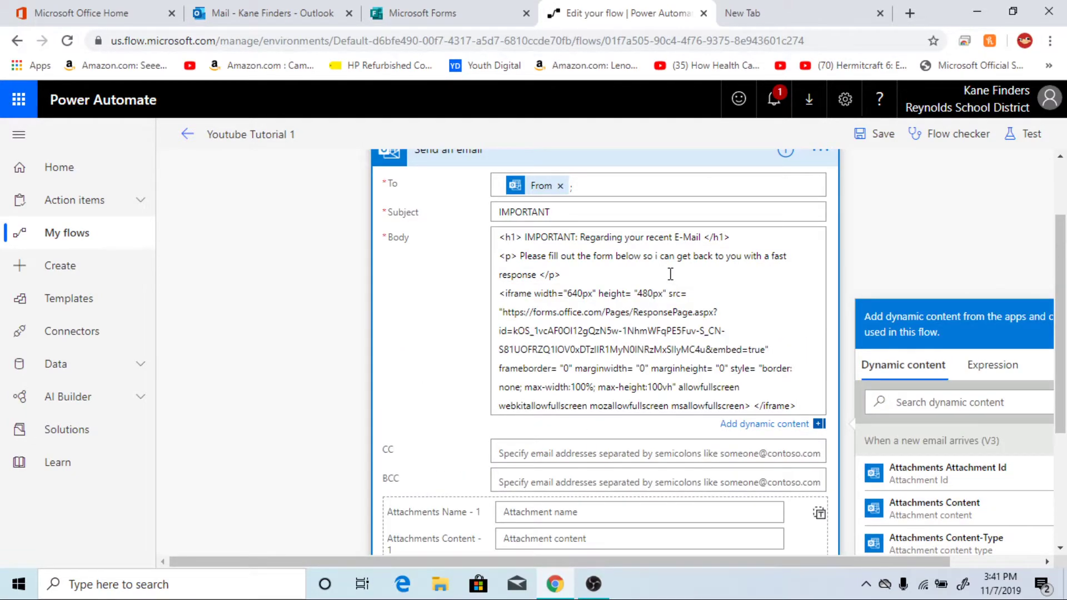
{"action": "scroll", "coordinate": [694, 405], "scroll_direction": "down", "scroll_amount": 3}
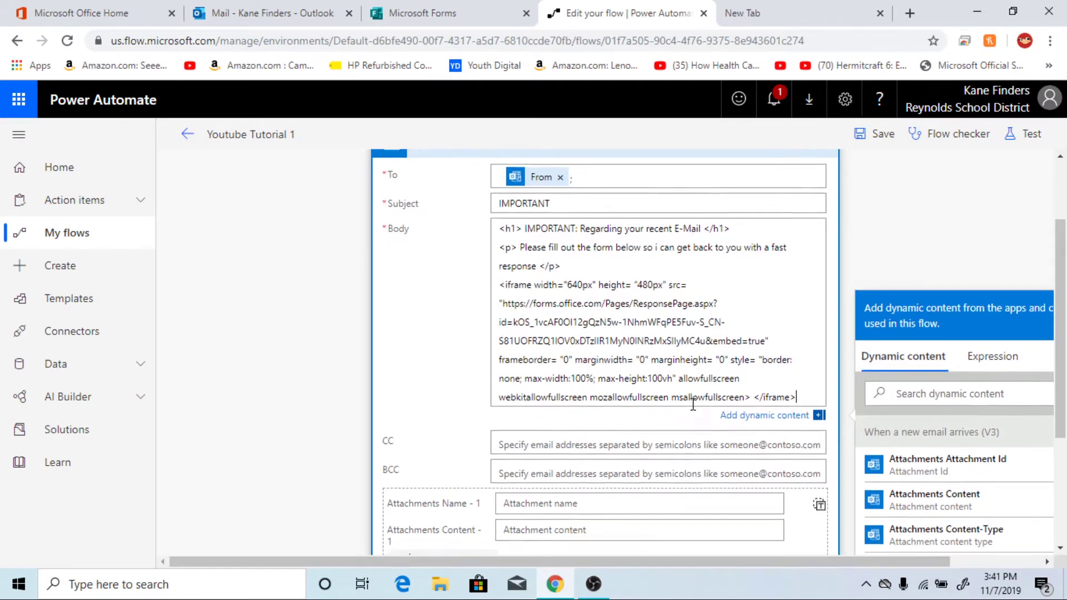
{"action": "scroll", "coordinate": [694, 406], "scroll_direction": "up", "scroll_amount": 5}
{"action": "scroll", "coordinate": [694, 406], "scroll_direction": "down", "scroll_amount": 5}
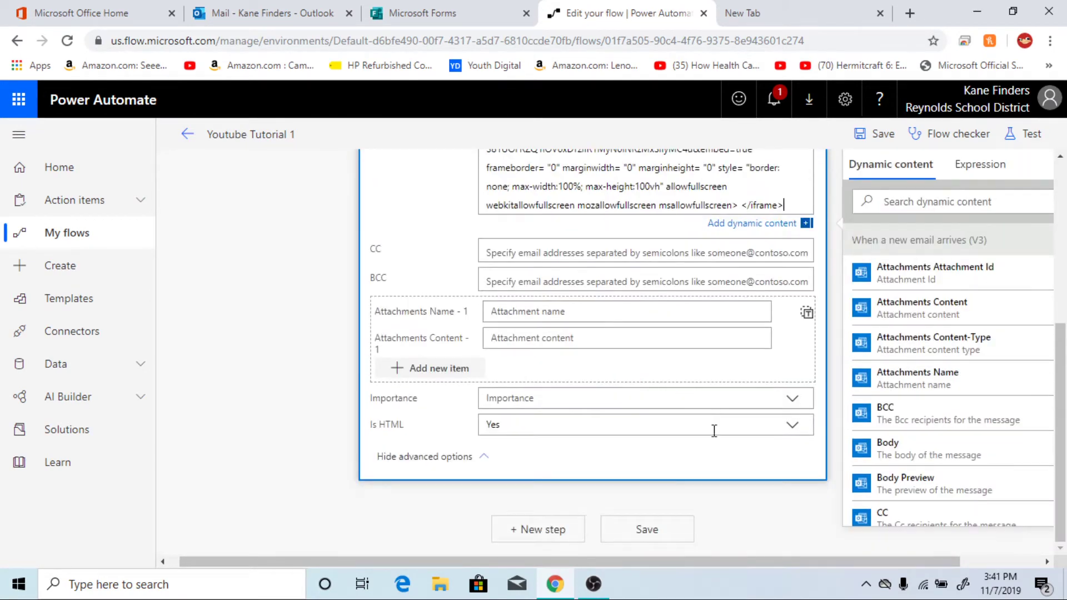
{"action": "left_click", "coordinate": [648, 529]}
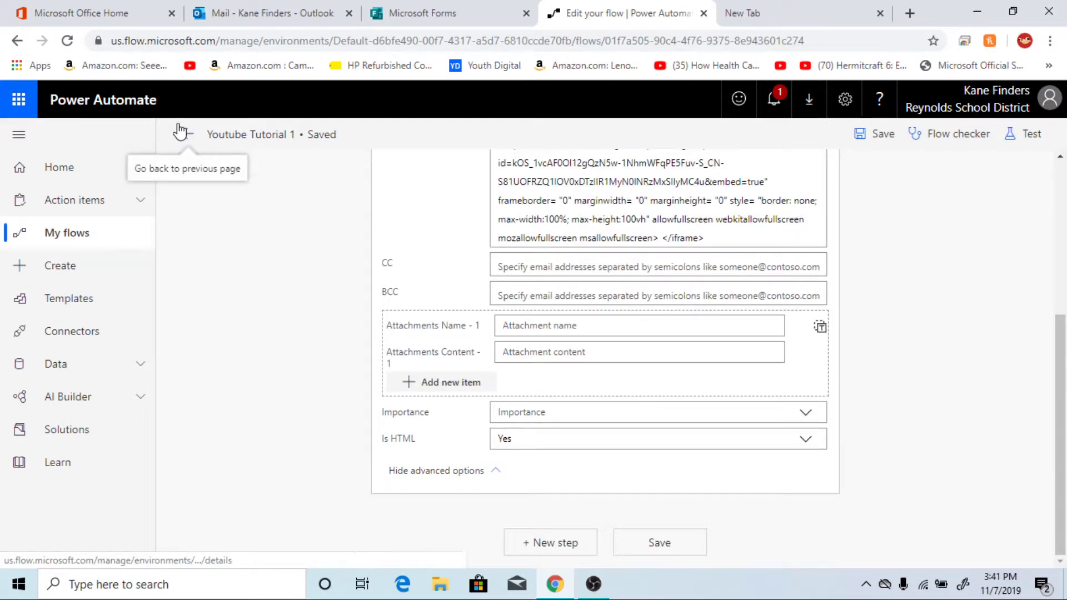
Save the flow again and return to the Youtube Tutorial 1 details page
{"action": "left_click", "coordinate": [179, 132]}
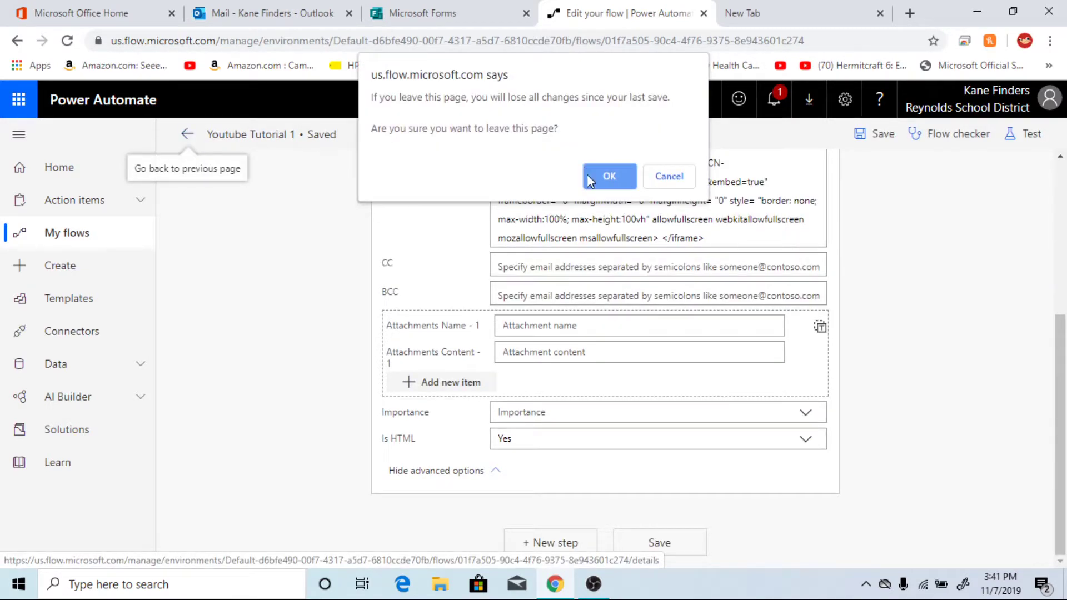
{"action": "left_click", "coordinate": [687, 179]}
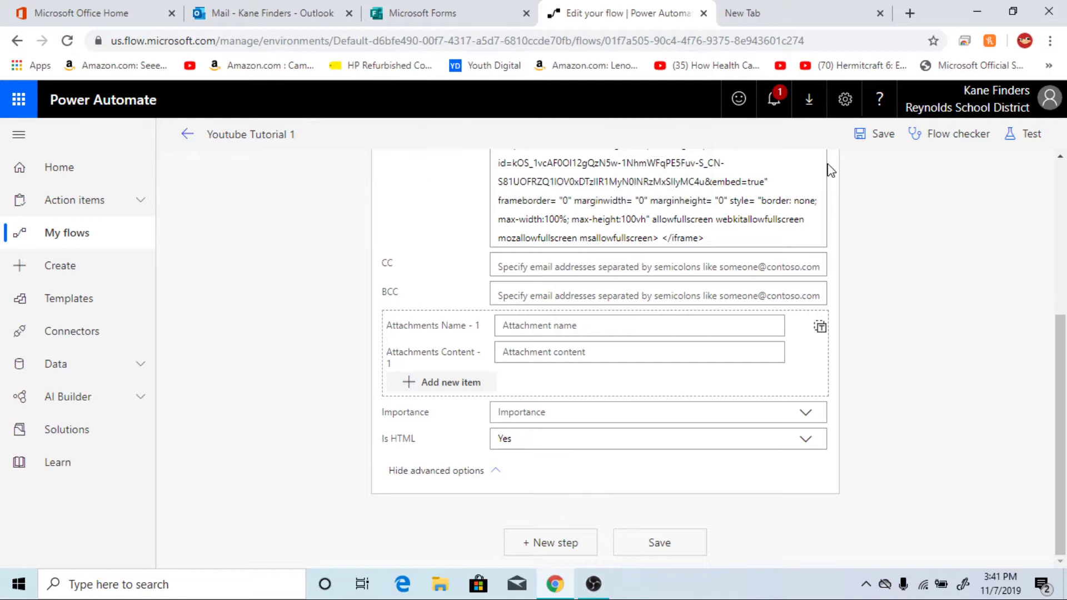
{"action": "left_click", "coordinate": [867, 133]}
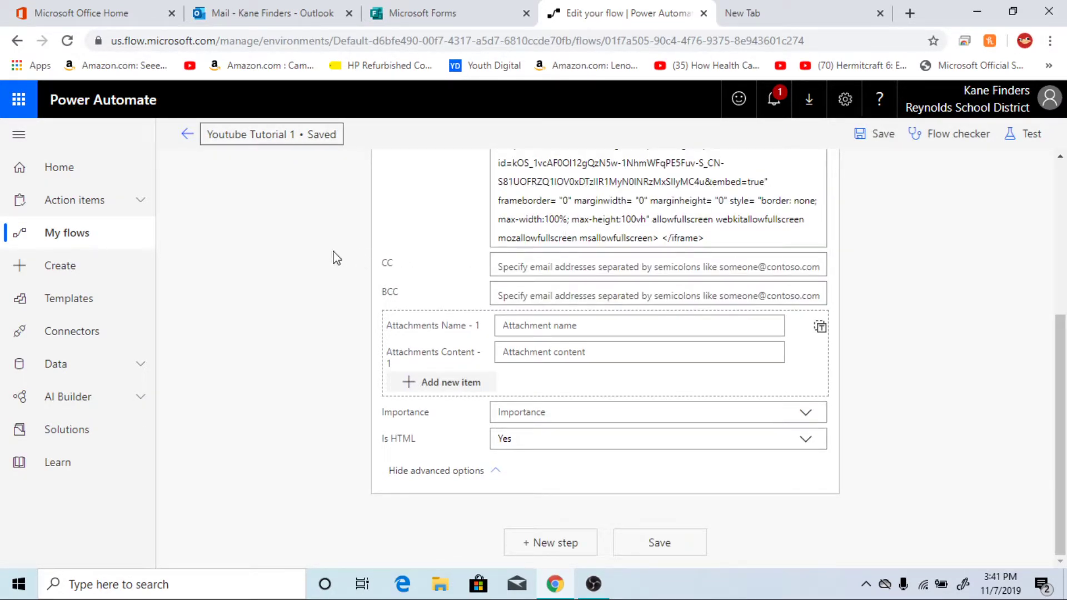
{"action": "left_click", "coordinate": [181, 135]}
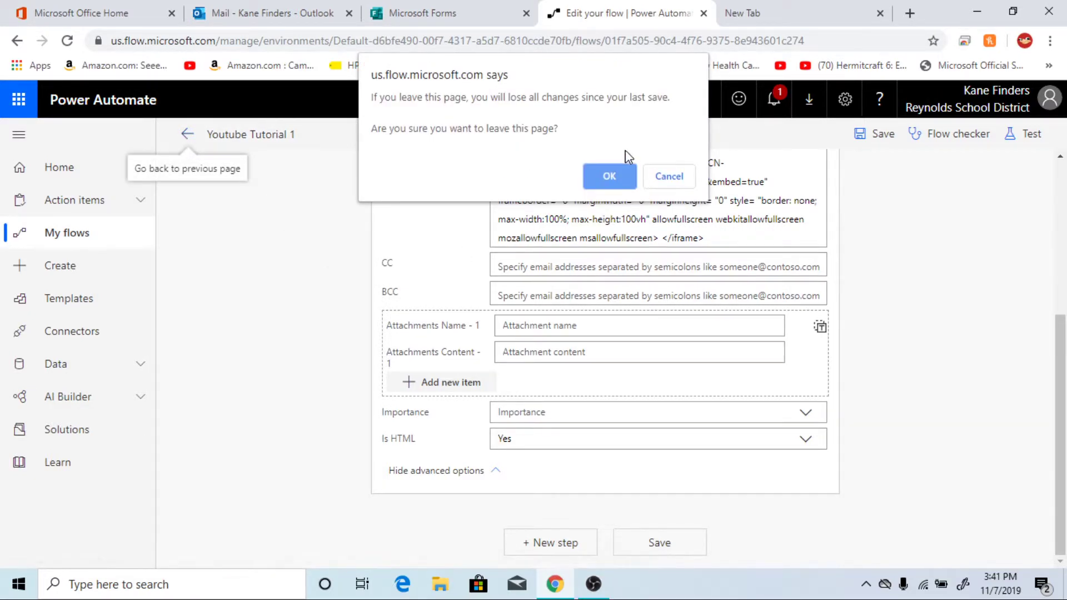
{"action": "left_click", "coordinate": [608, 187]}
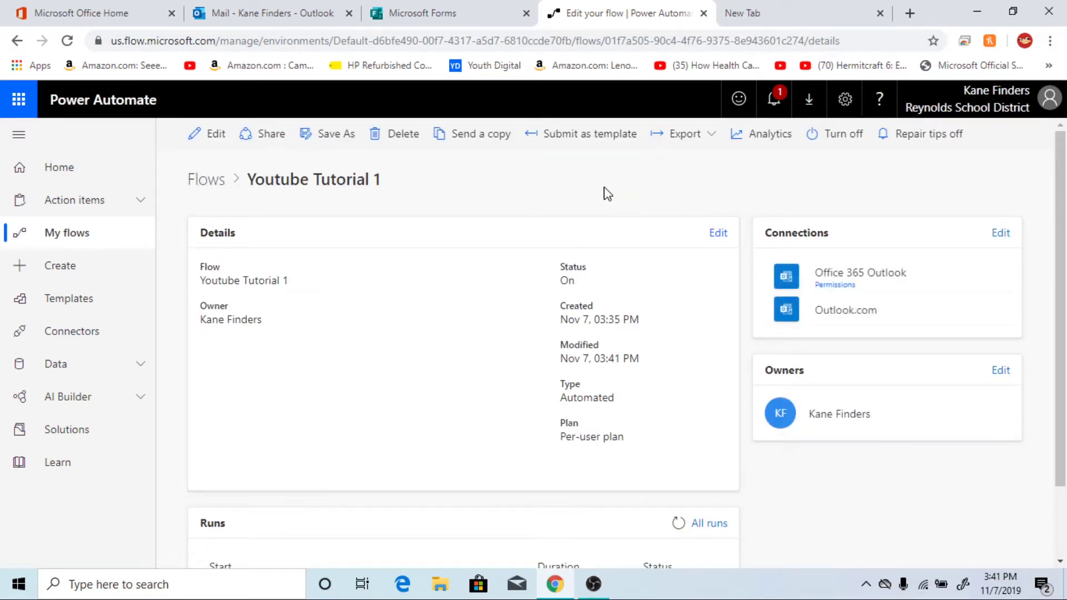
Start a test run that waits for a real incoming email to trigger it
{"action": "left_click", "coordinate": [201, 138]}
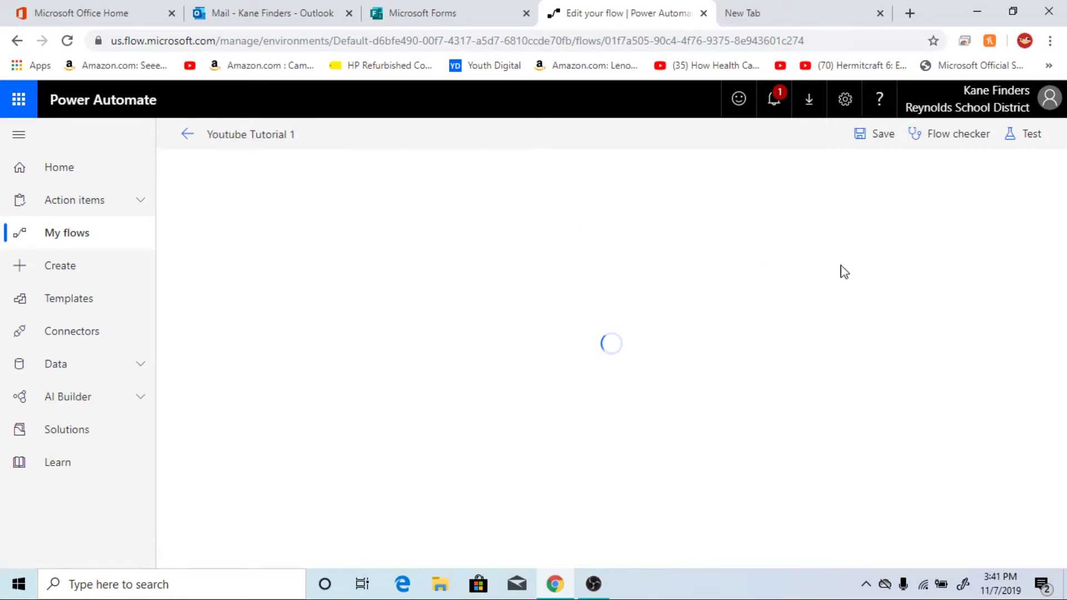
{"action": "left_click", "coordinate": [1016, 143]}
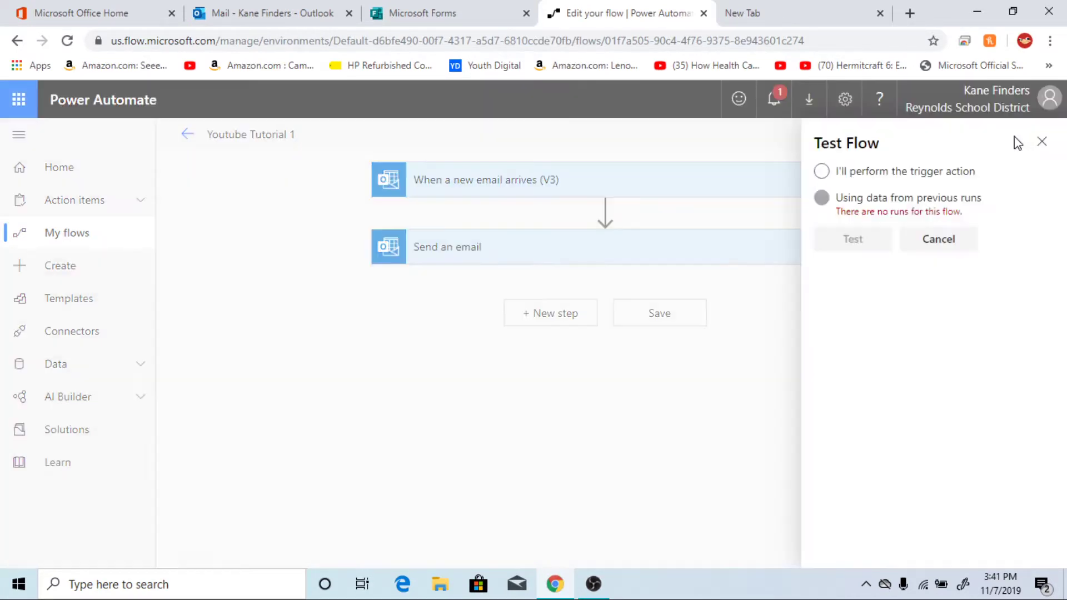
{"action": "left_click", "coordinate": [952, 172]}
{"action": "left_click", "coordinate": [863, 227]}
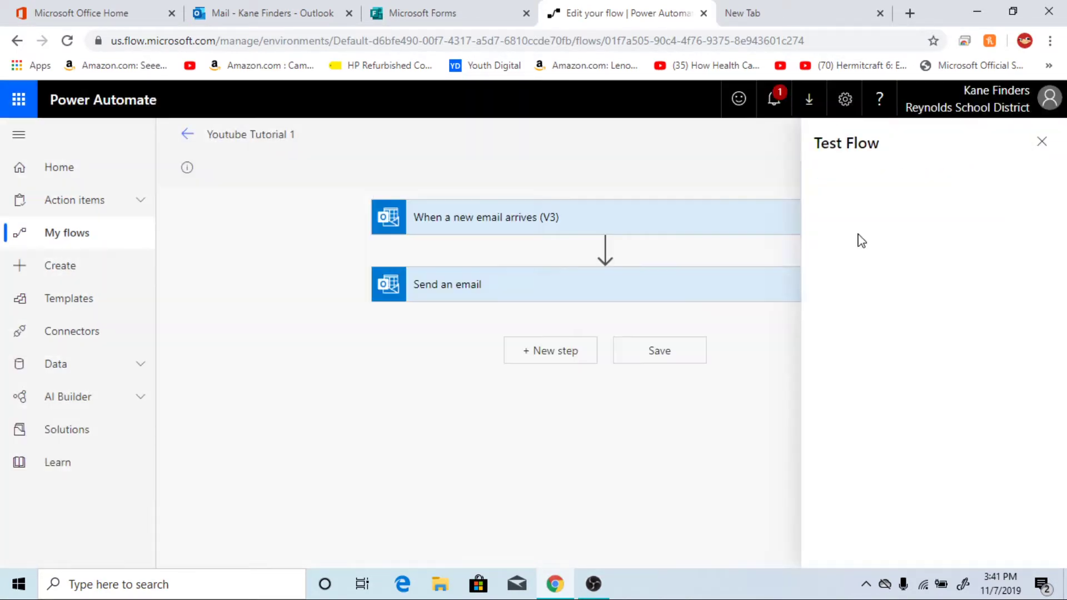
{"action": "left_click", "coordinate": [315, 10]}
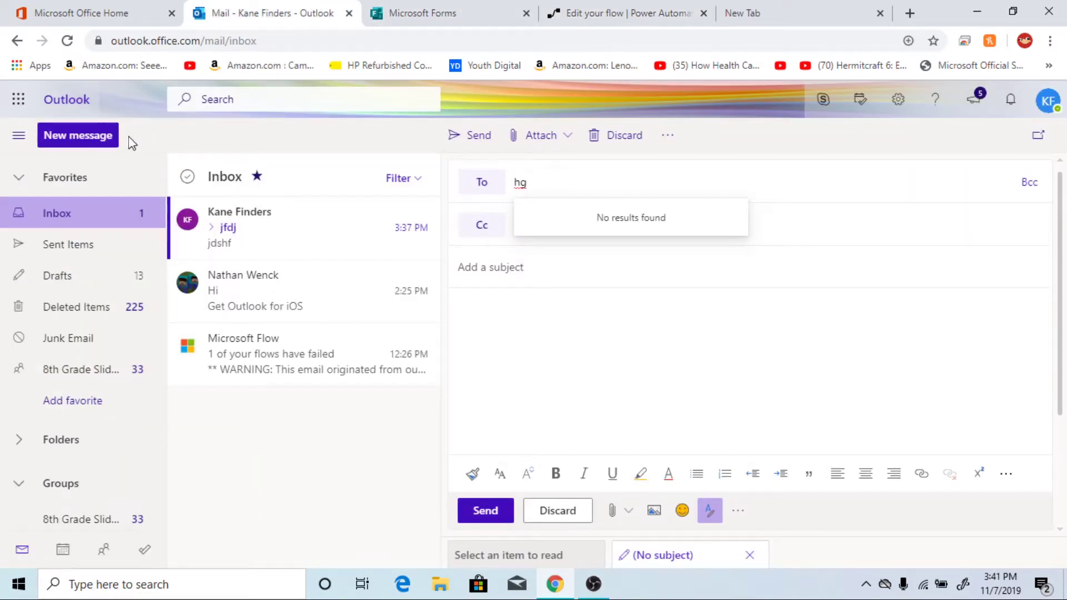
Send a test email with a random-text body to your own address, then check the flow run
{"action": "left_click", "coordinate": [100, 148]}
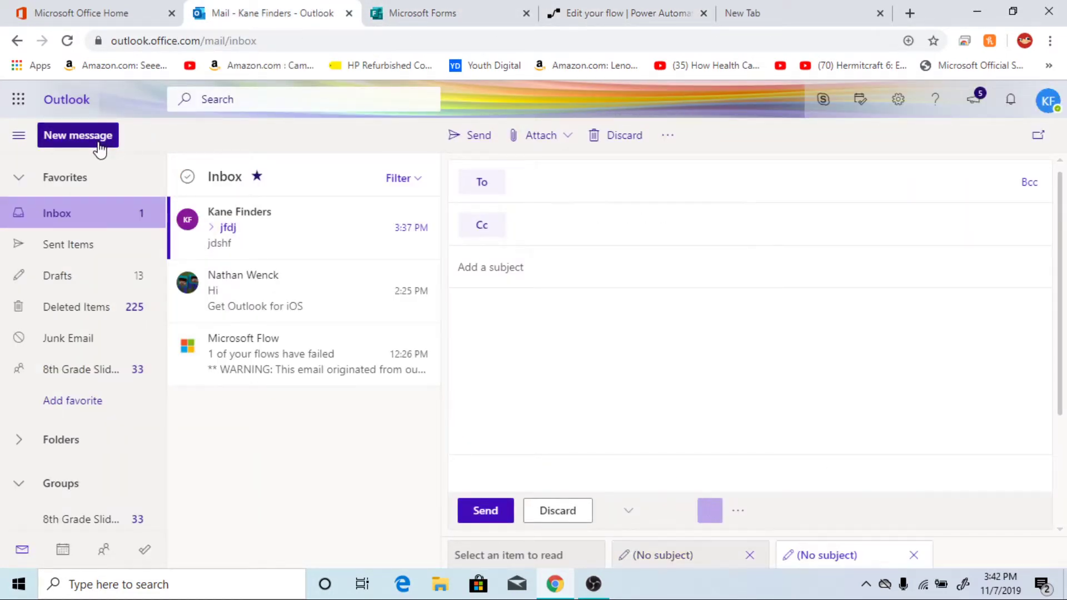
{"action": "left_click", "coordinate": [100, 148]}
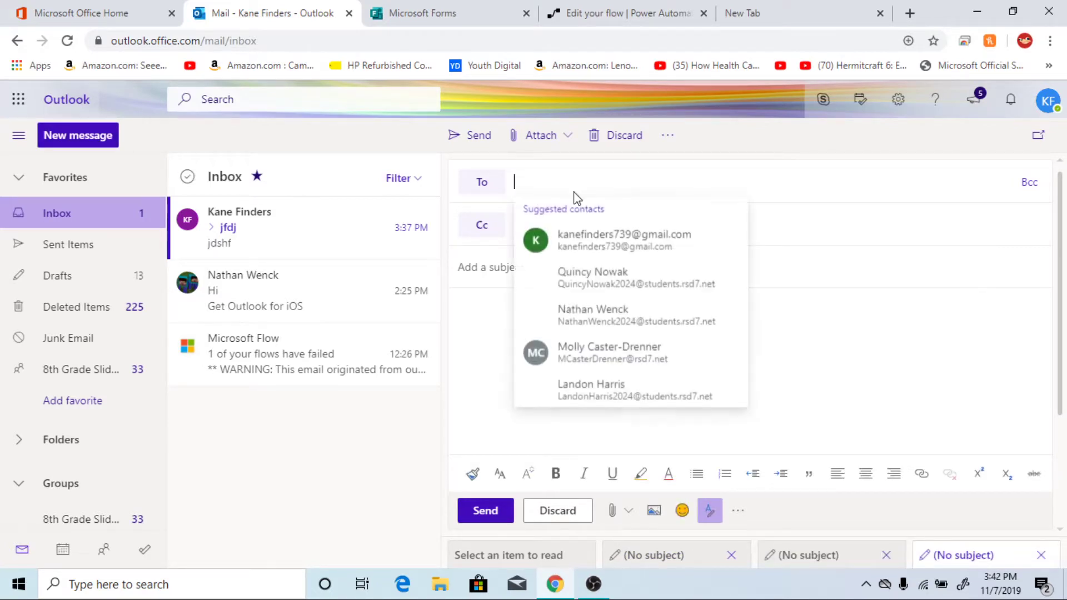
{"action": "type", "text": "kanefinders"}
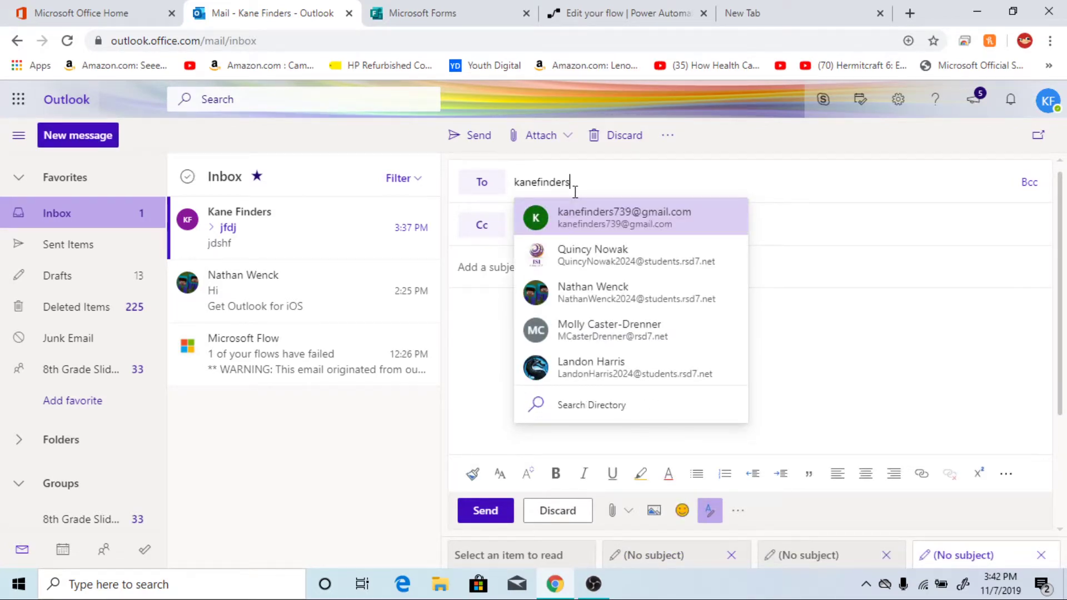
{"action": "key", "text": "Down"}
{"action": "key", "text": "Return"}
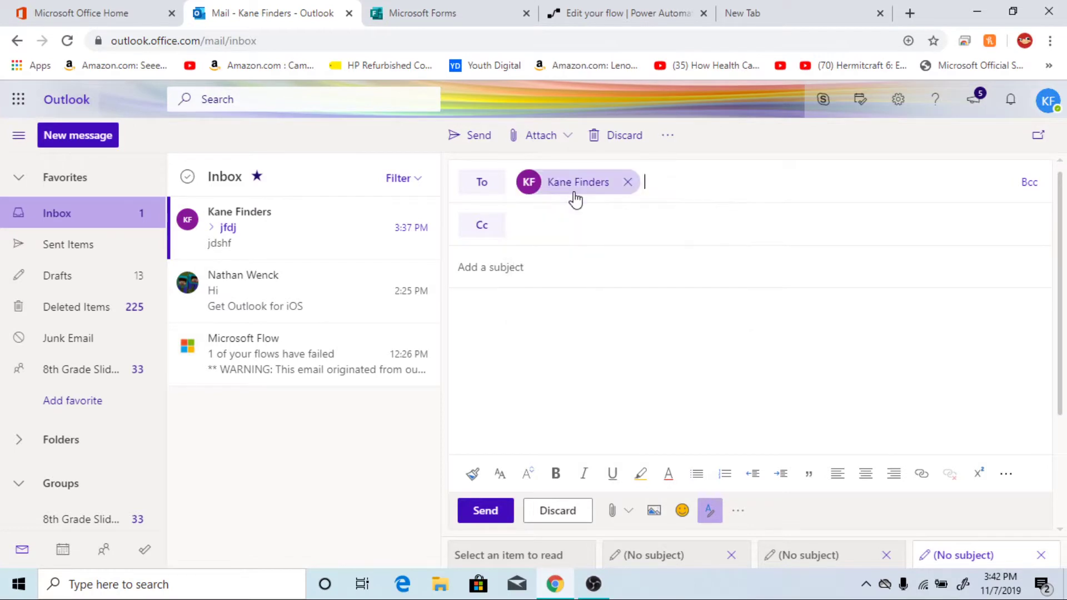
{"action": "left_click", "coordinate": [593, 307]}
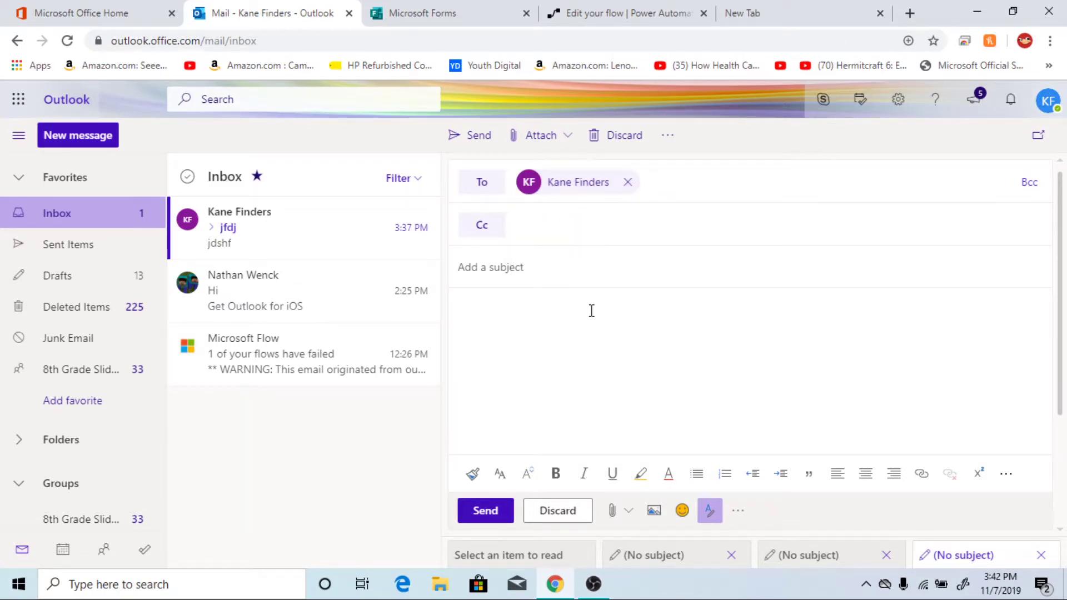
{"action": "type", "text": "fokj"}
{"action": "type", "text": "lsab"}
{"action": "type", "text": "djdsa"}
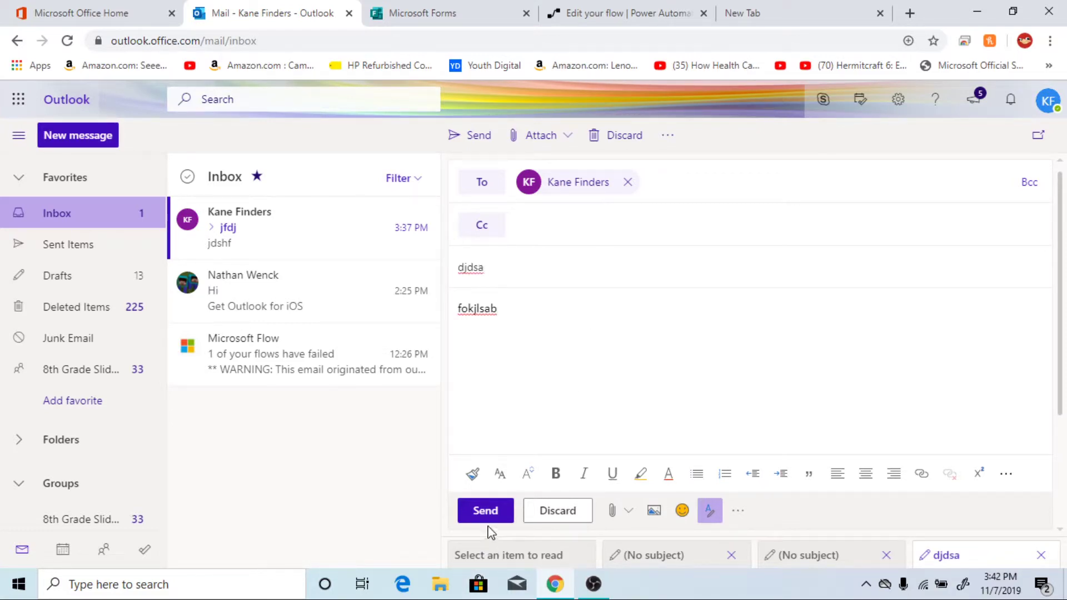
{"action": "left_click", "coordinate": [488, 523]}
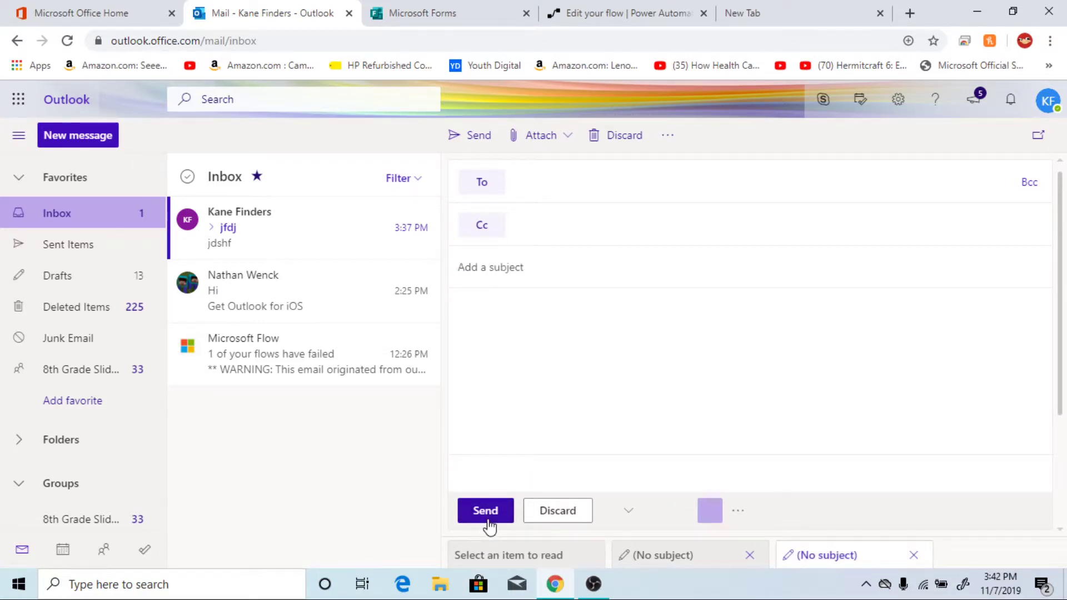
{"action": "left_click", "coordinate": [605, 8]}
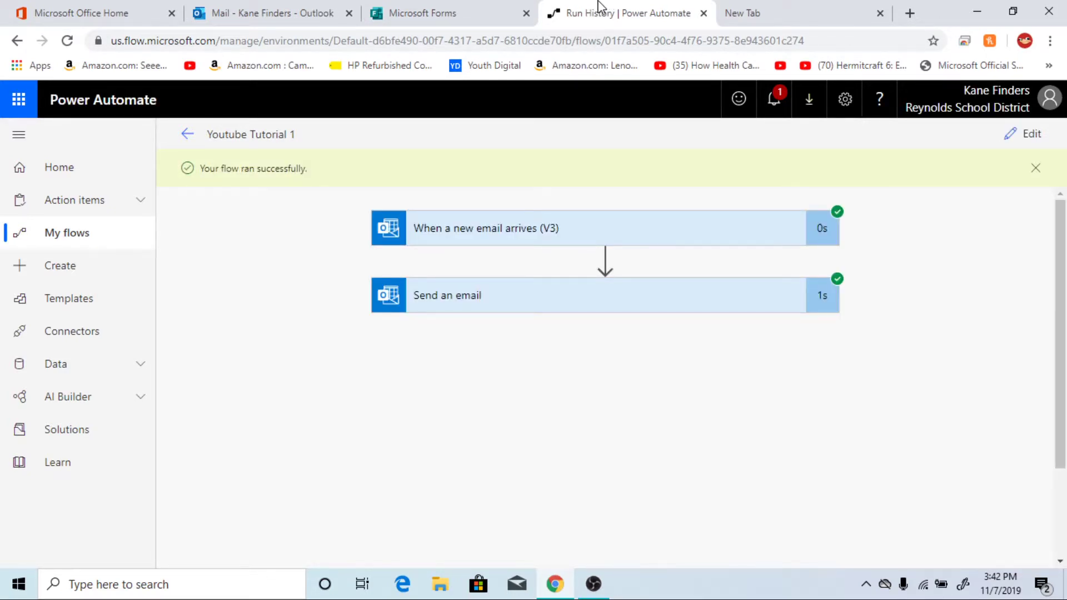
Open the newest IMPORTANT auto-reply in the inbox, then return to Power Automate
{"action": "left_click", "coordinate": [261, 11]}
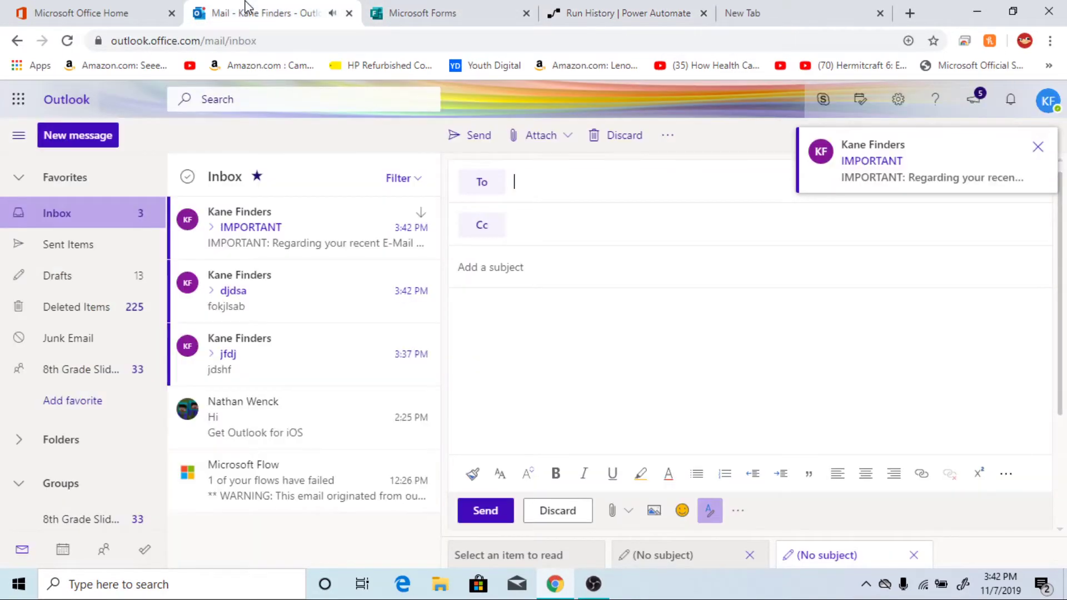
{"action": "left_click", "coordinate": [285, 214]}
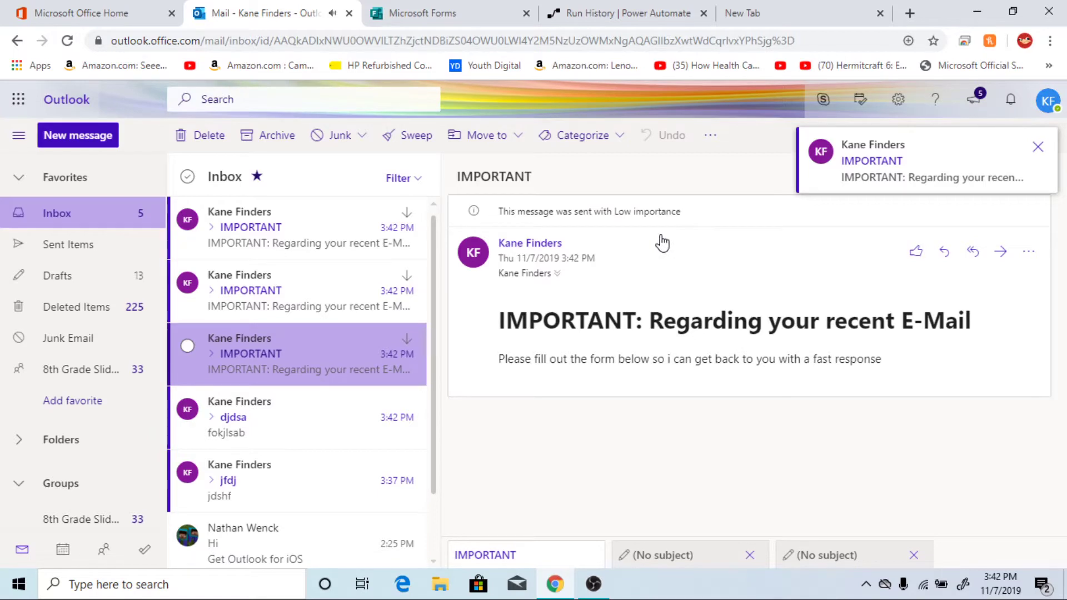
{"action": "left_click", "coordinate": [634, 12]}
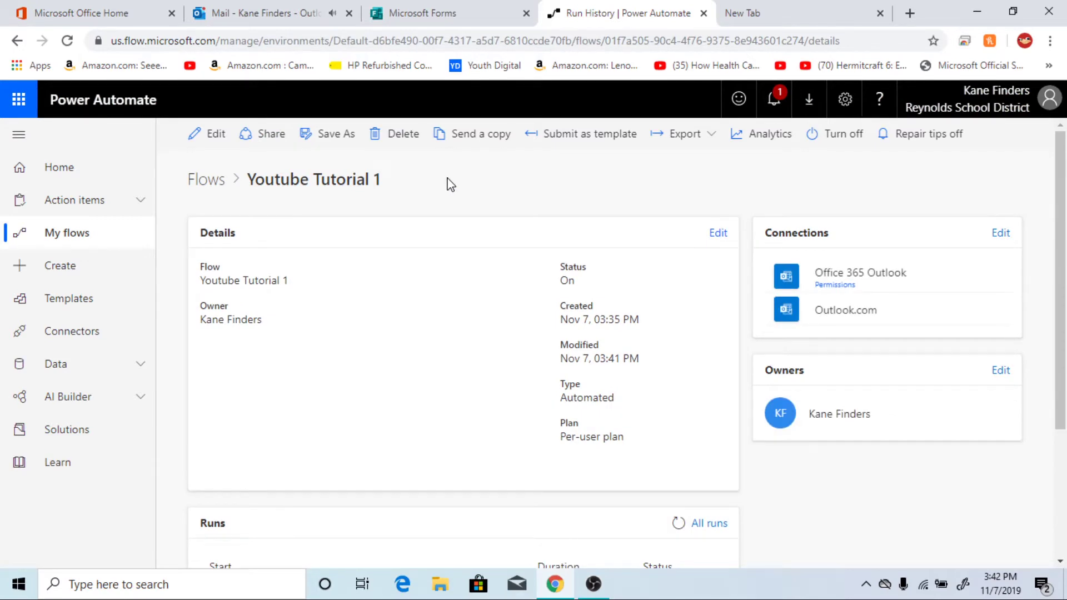
Turn off Youtube Tutorial 1 and go back to the Outlook inbox
{"action": "left_click", "coordinate": [857, 143]}
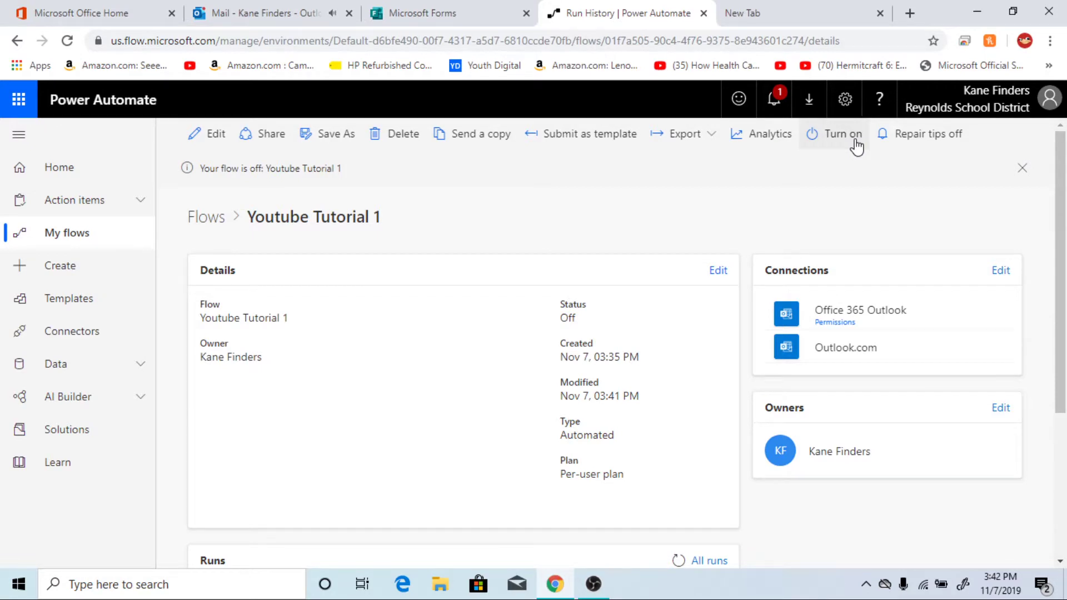
{"action": "left_click", "coordinate": [307, 9]}
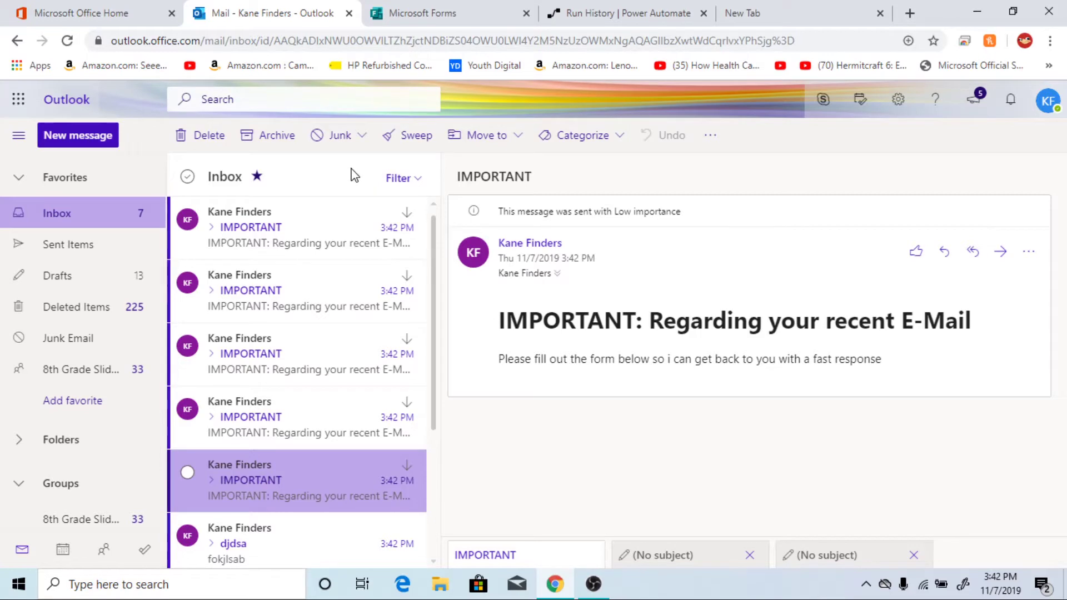
Open the top IMPORTANT reply, then the third one, in the reading pane
{"action": "left_click", "coordinate": [335, 227]}
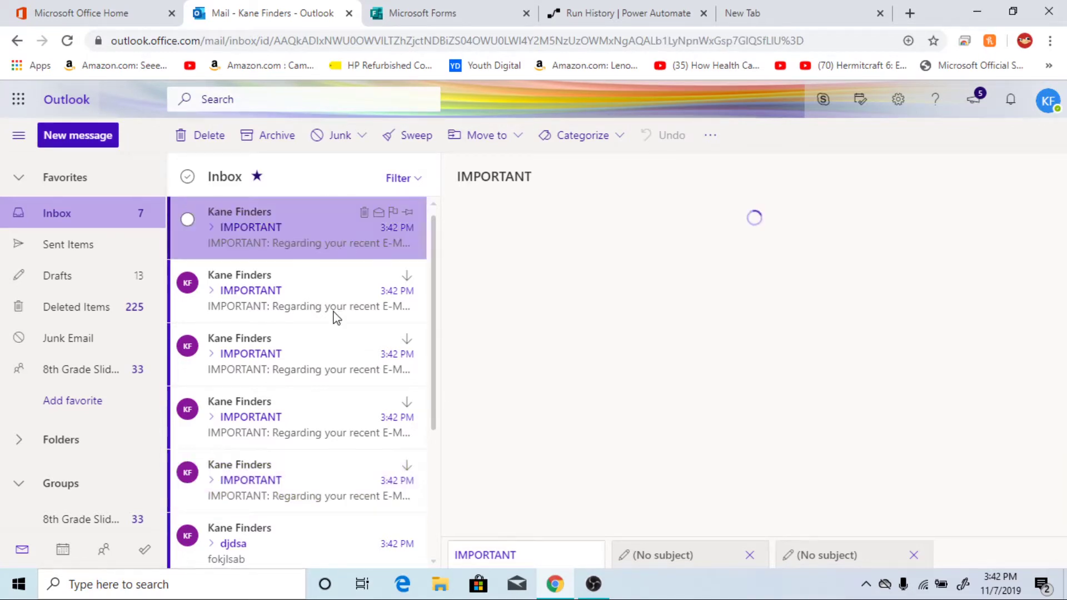
{"action": "left_click", "coordinate": [326, 340]}
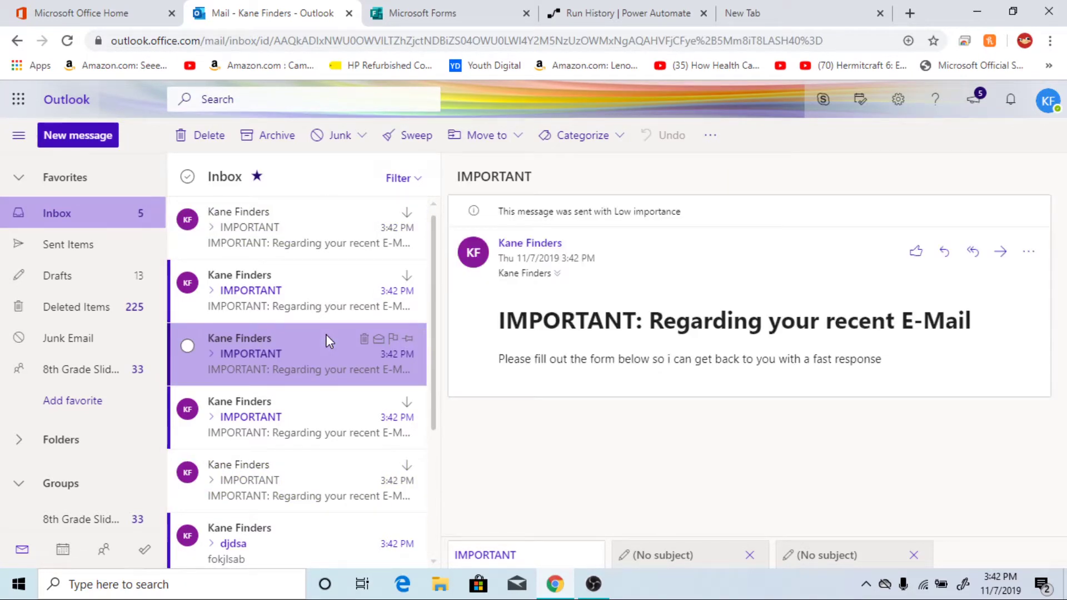
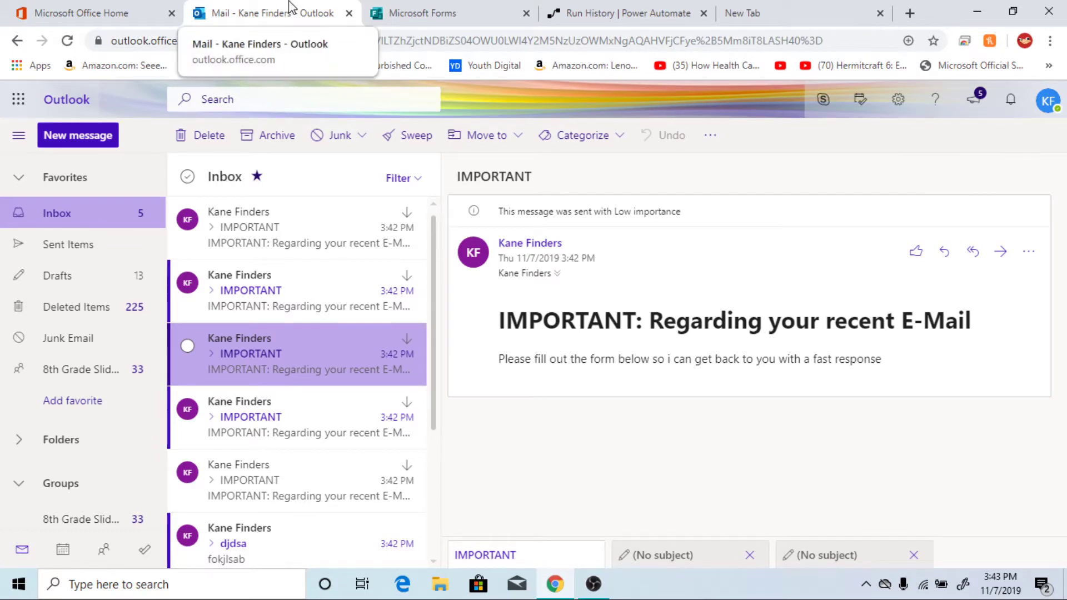
Open and close the survey email's More actions menu, then move to the blank new browser tab
{"action": "left_click", "coordinate": [1021, 265]}
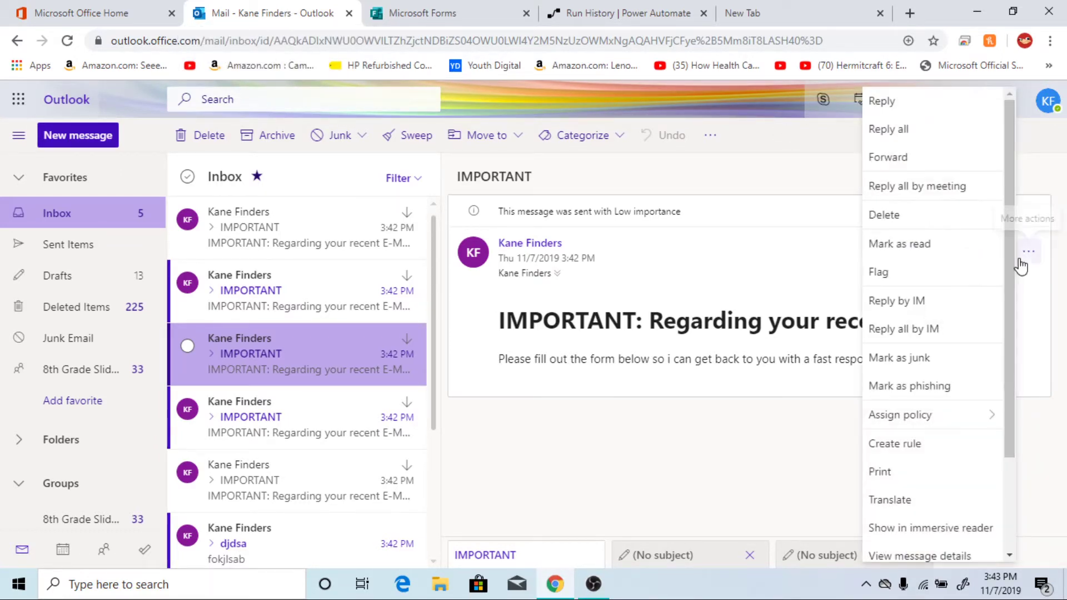
{"action": "scroll", "coordinate": [949, 245], "scroll_direction": "down", "scroll_amount": 2}
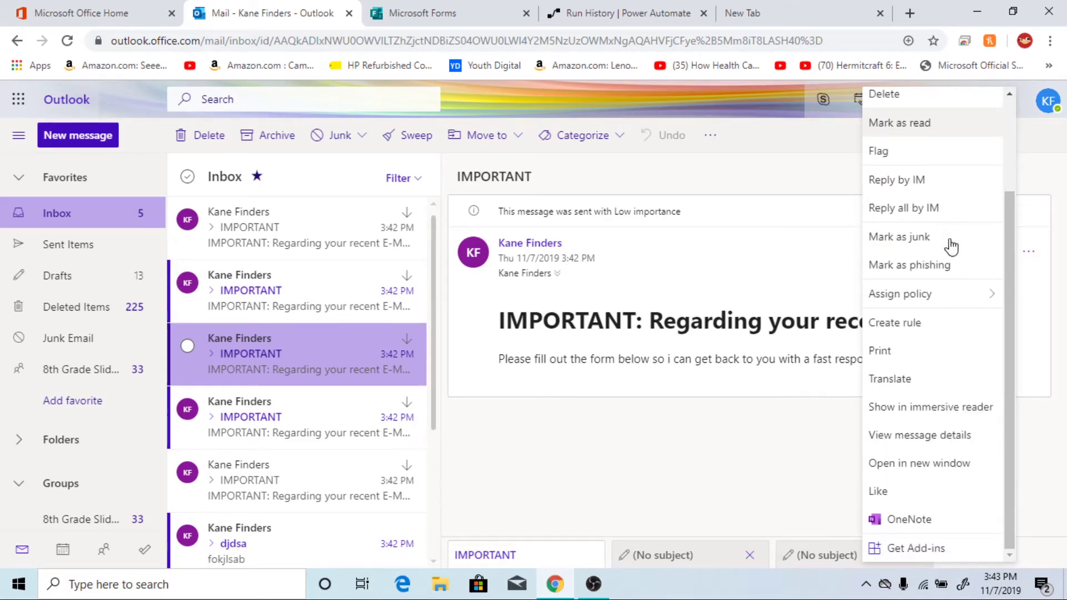
{"action": "left_click", "coordinate": [785, 290]}
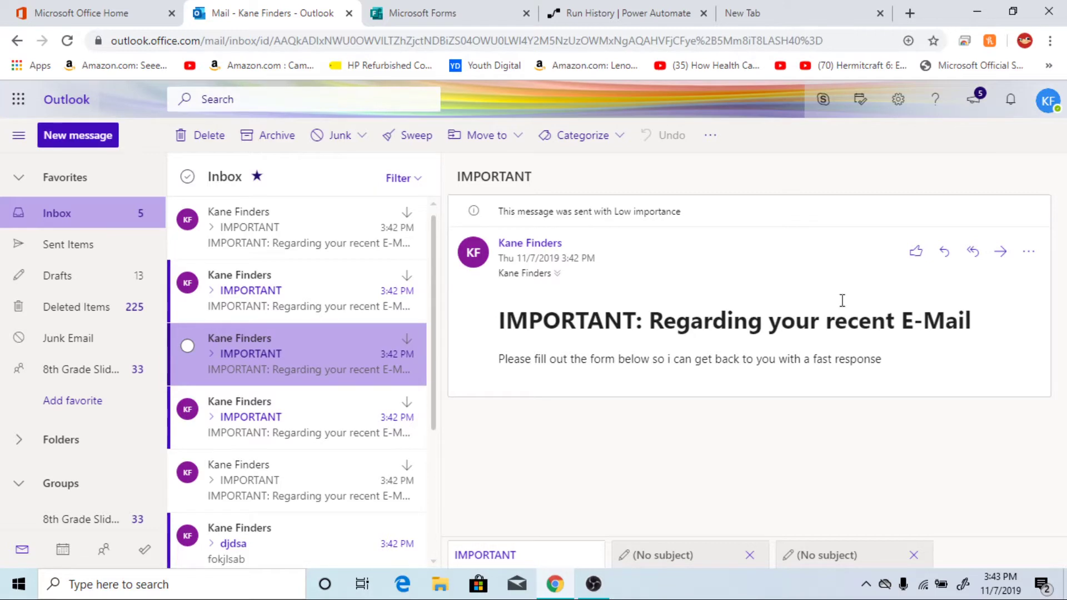
{"action": "left_click", "coordinate": [739, 7]}
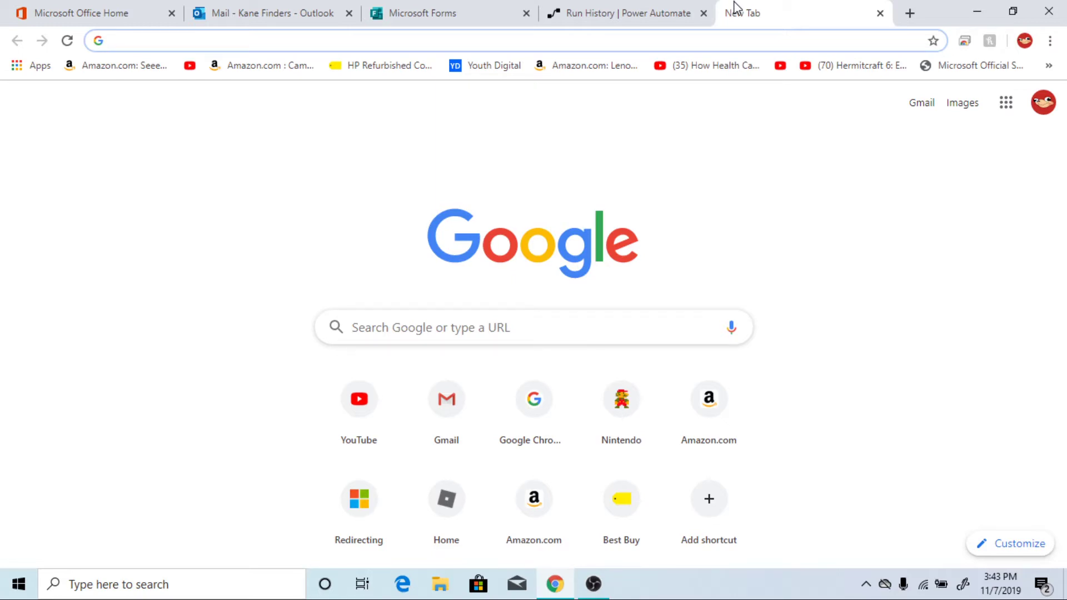
Google 'how to make a hyperlink using html' and open the OpenClassrooms 'Creating links' lesson
{"action": "type", "text": "wo "}
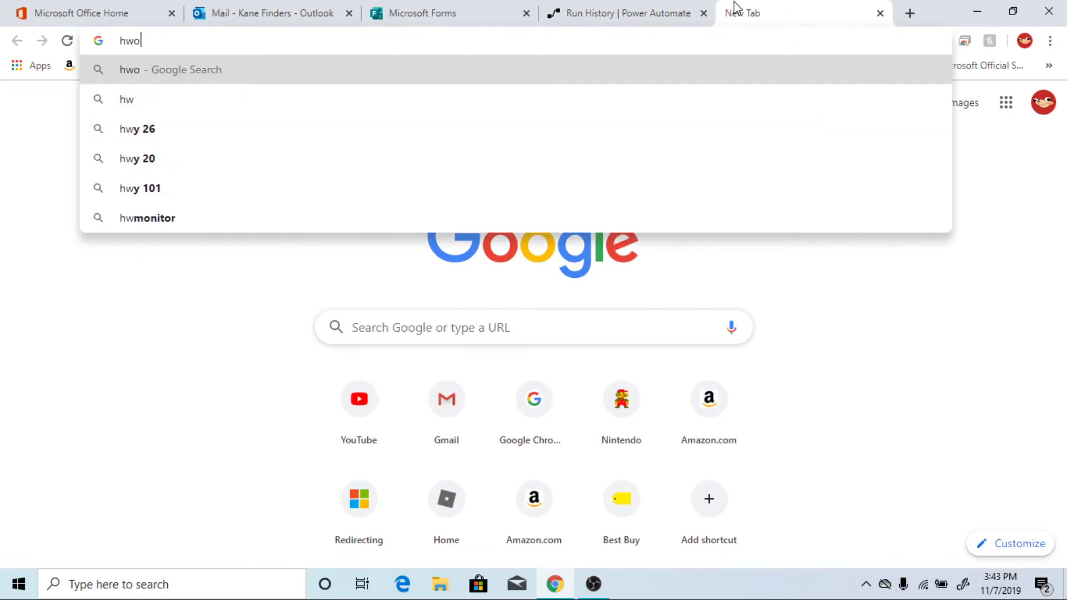
{"action": "type", "text": "to make a h"}
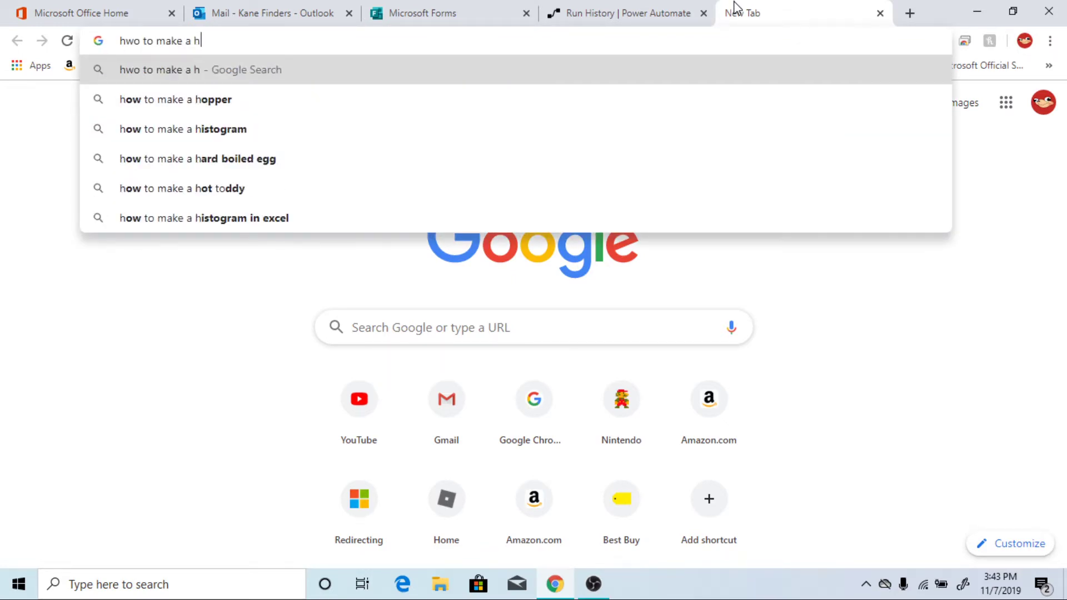
{"action": "type", "text": "ypoer li"}
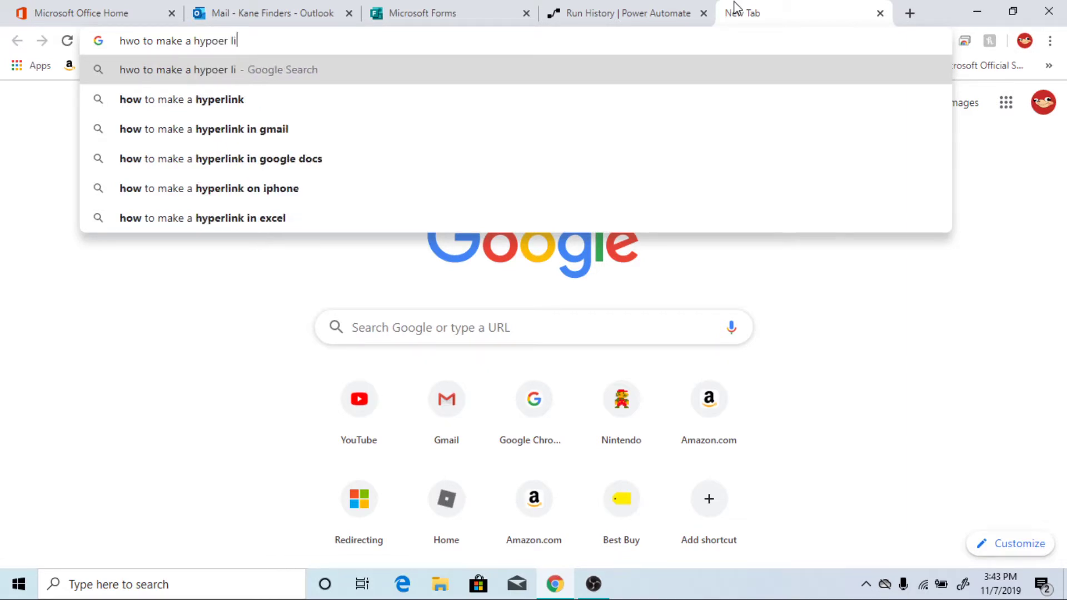
{"action": "type", "text": "nk using html"}
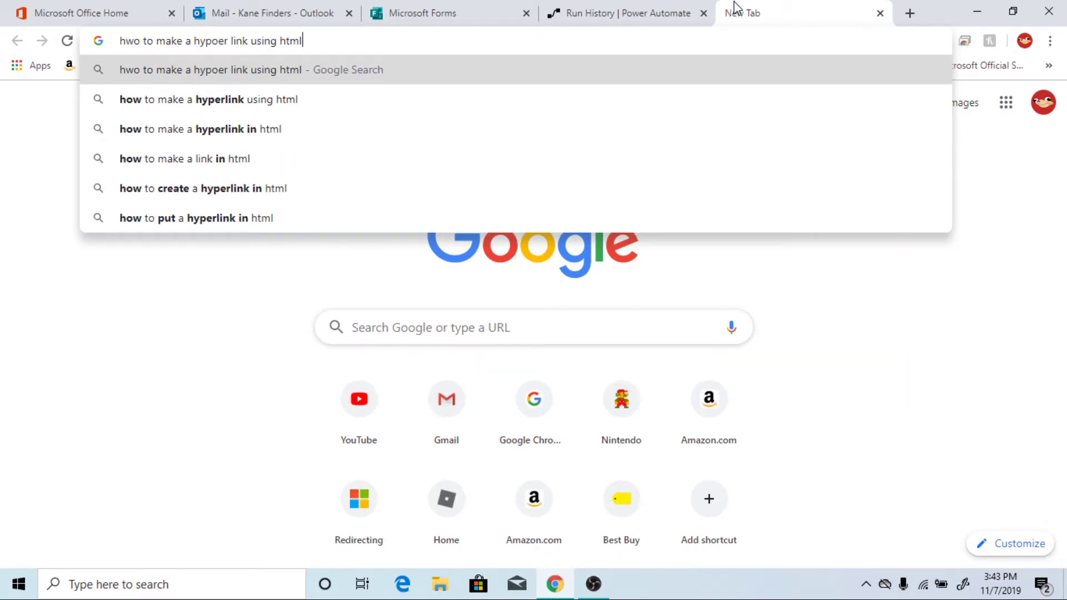
{"action": "key", "text": "Return"}
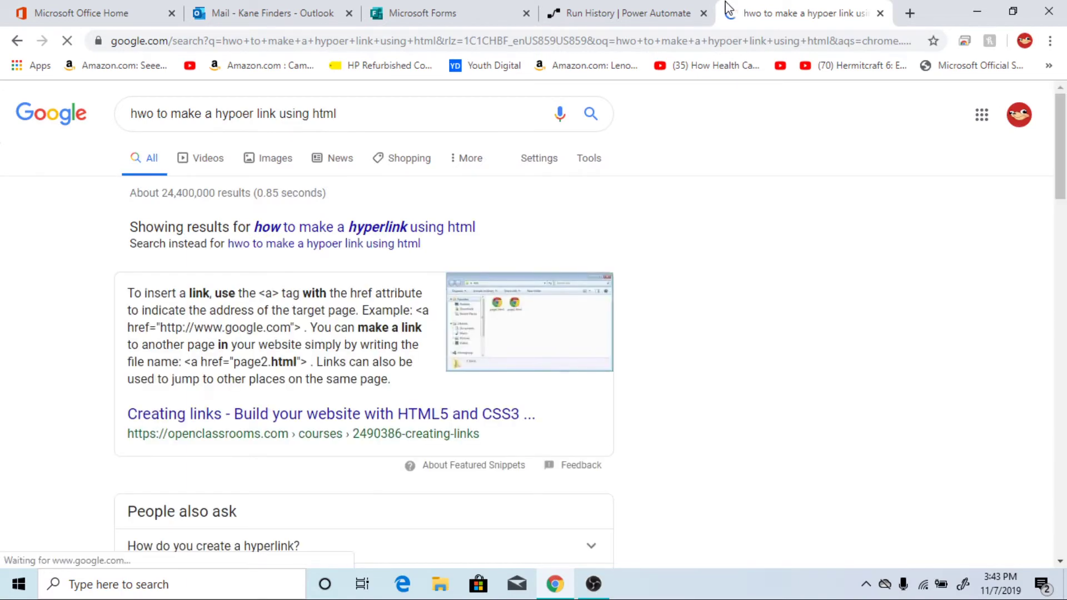
{"action": "left_click", "coordinate": [437, 226]}
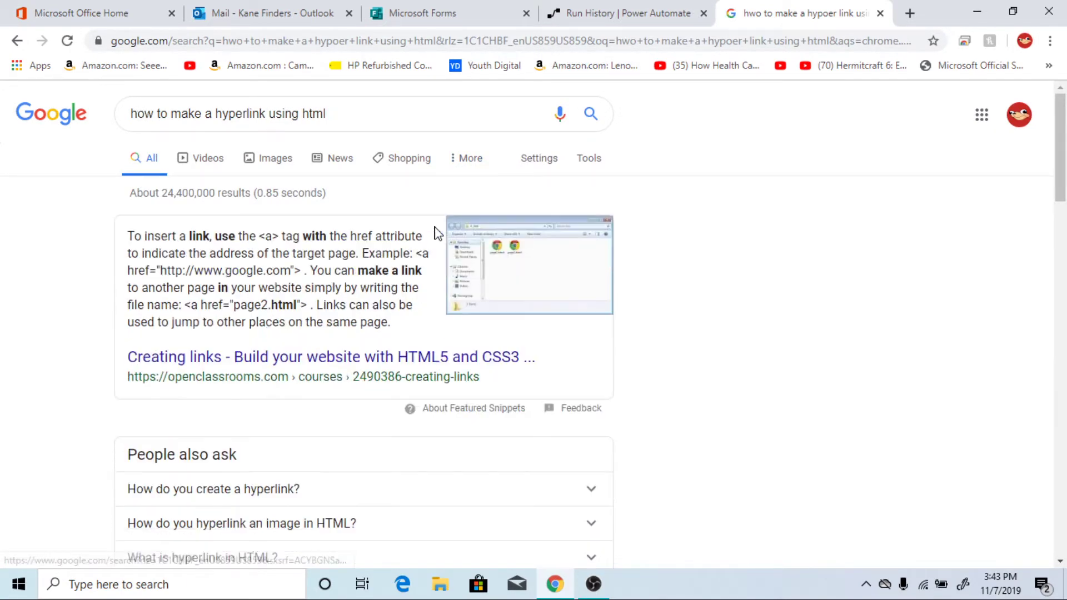
{"action": "left_click", "coordinate": [510, 365]}
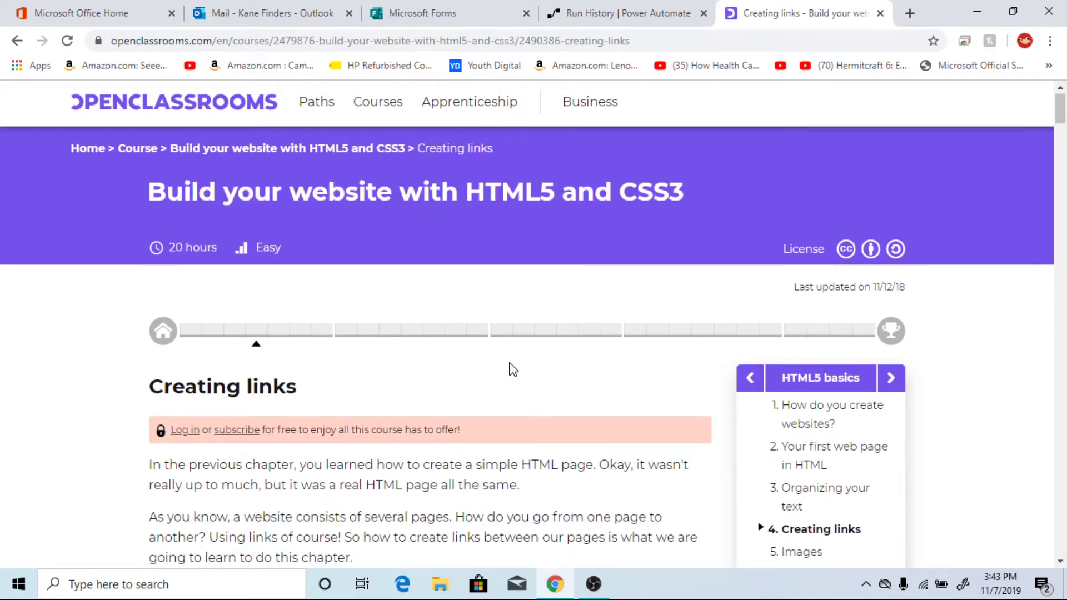
Browse the Creating links lesson and accept the OpenClassrooms cookie notice
{"action": "scroll", "coordinate": [512, 370], "scroll_direction": "down", "scroll_amount": 2}
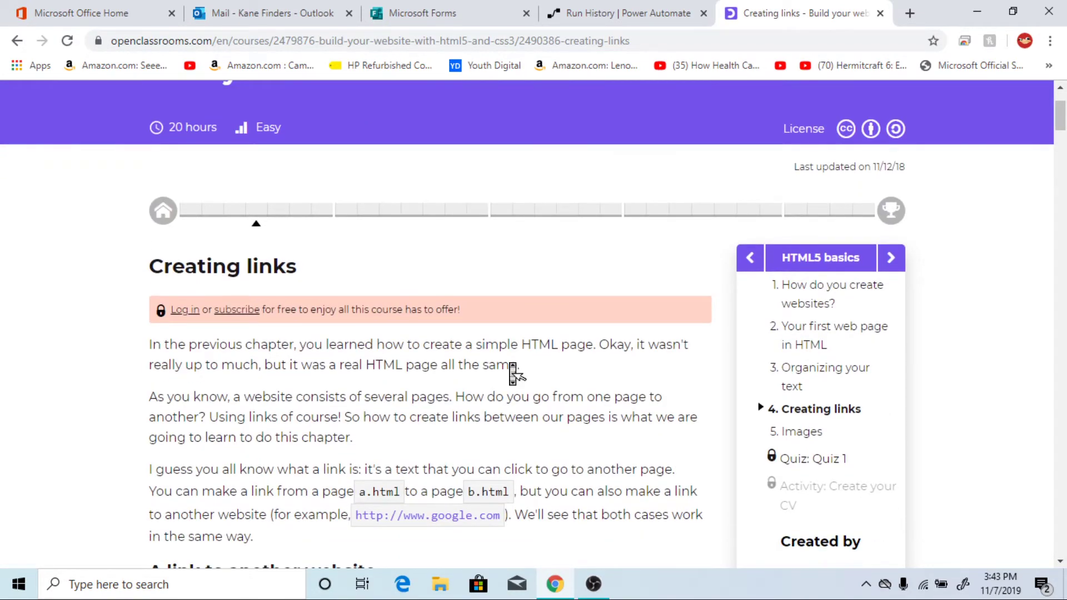
{"action": "scroll", "coordinate": [512, 372], "scroll_direction": "down", "scroll_amount": 2}
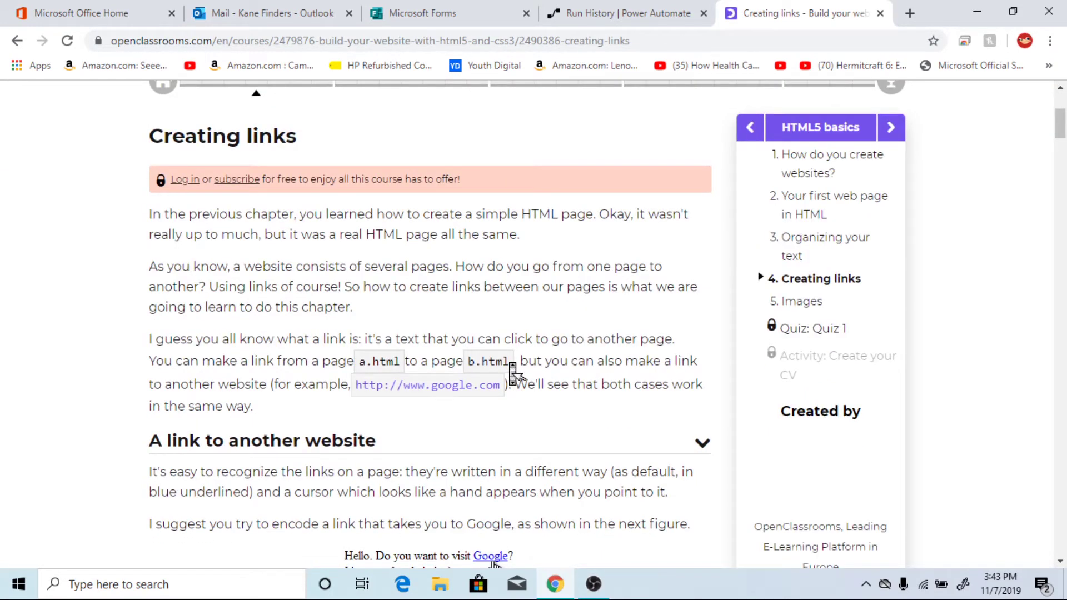
{"action": "scroll", "coordinate": [513, 374], "scroll_direction": "down", "scroll_amount": 6}
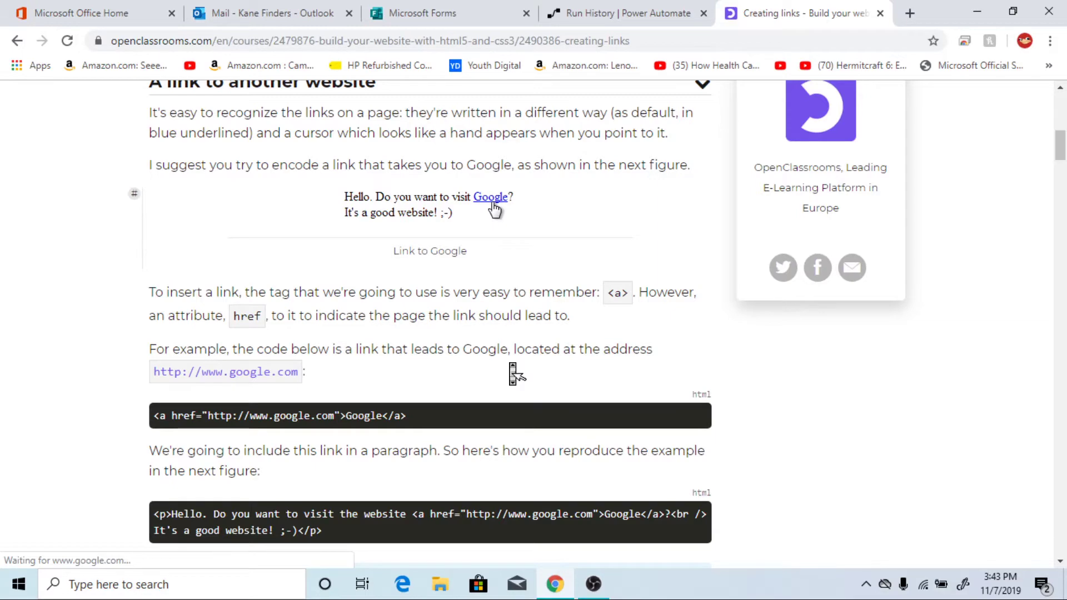
{"action": "scroll", "coordinate": [513, 373], "scroll_direction": "up", "scroll_amount": 6}
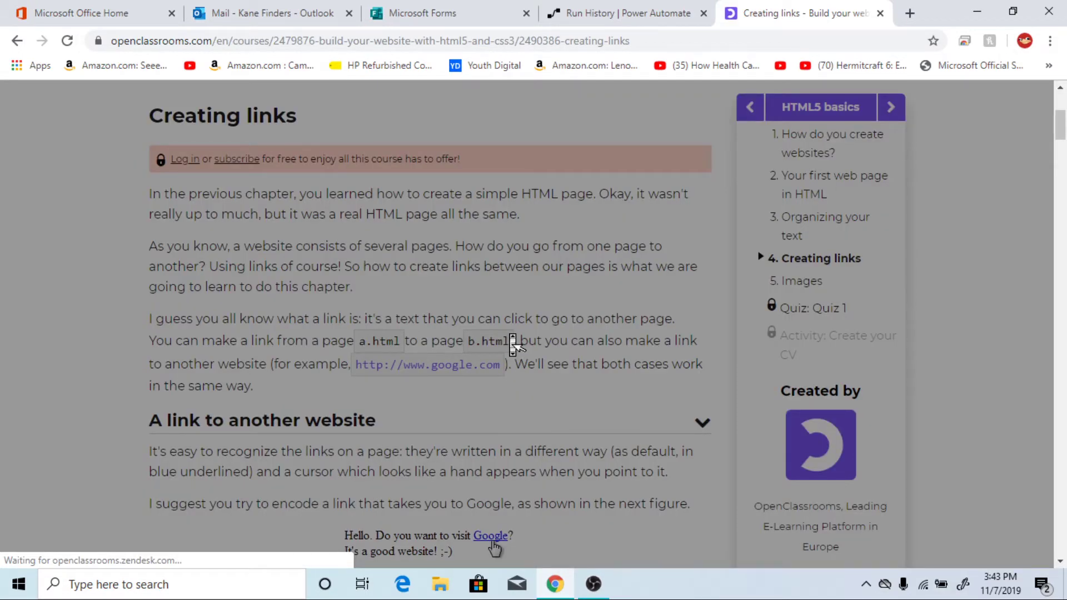
{"action": "scroll", "coordinate": [899, 304], "scroll_direction": "up", "scroll_amount": 5}
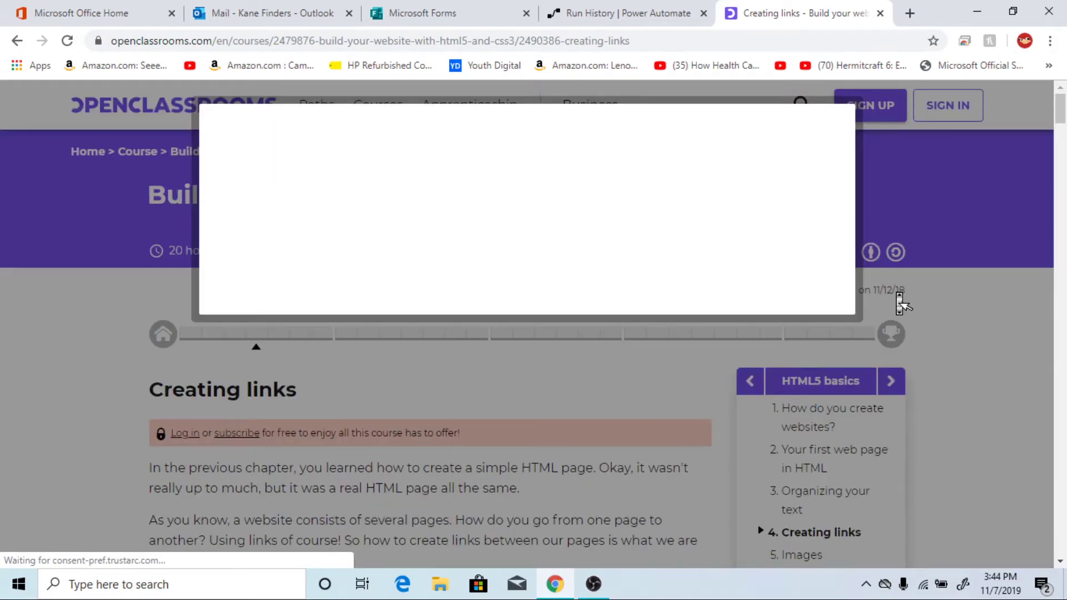
{"action": "scroll", "coordinate": [899, 304], "scroll_direction": "down", "scroll_amount": 11}
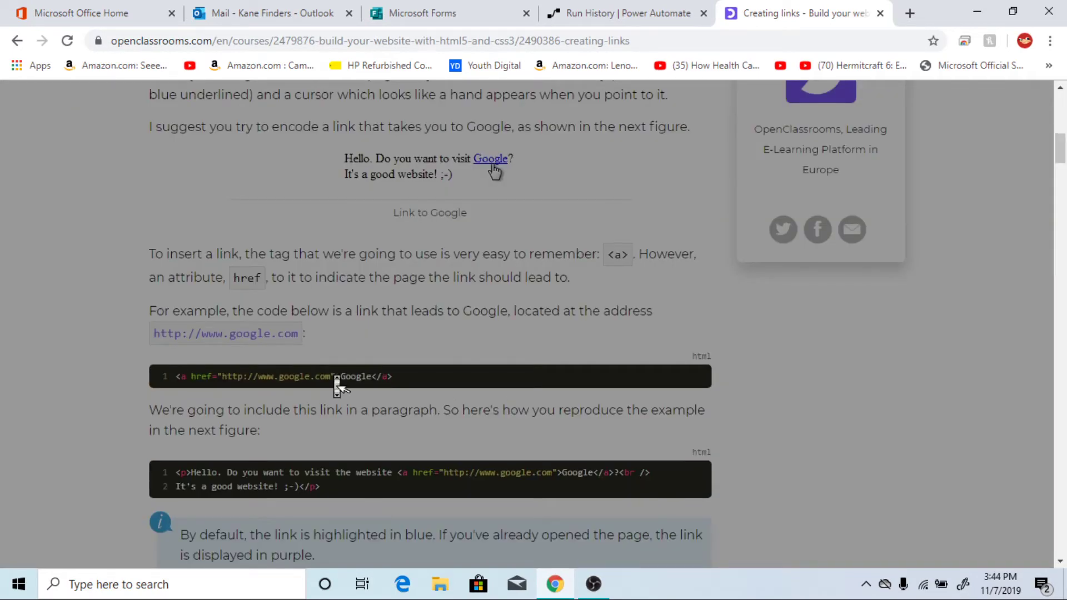
{"action": "scroll", "coordinate": [337, 386], "scroll_direction": "up", "scroll_amount": 11}
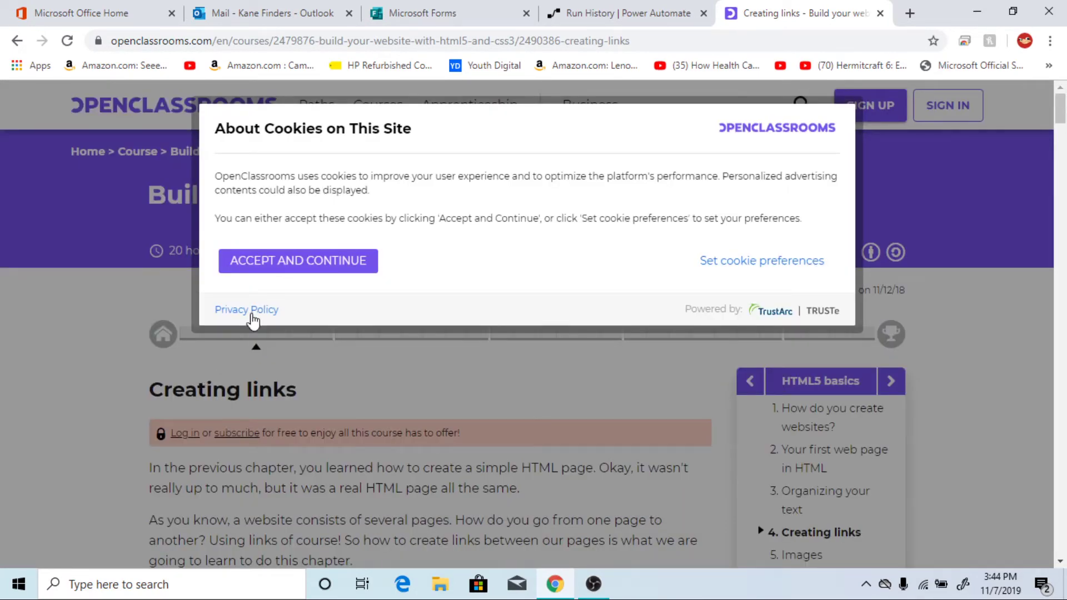
{"action": "left_click", "coordinate": [268, 257]}
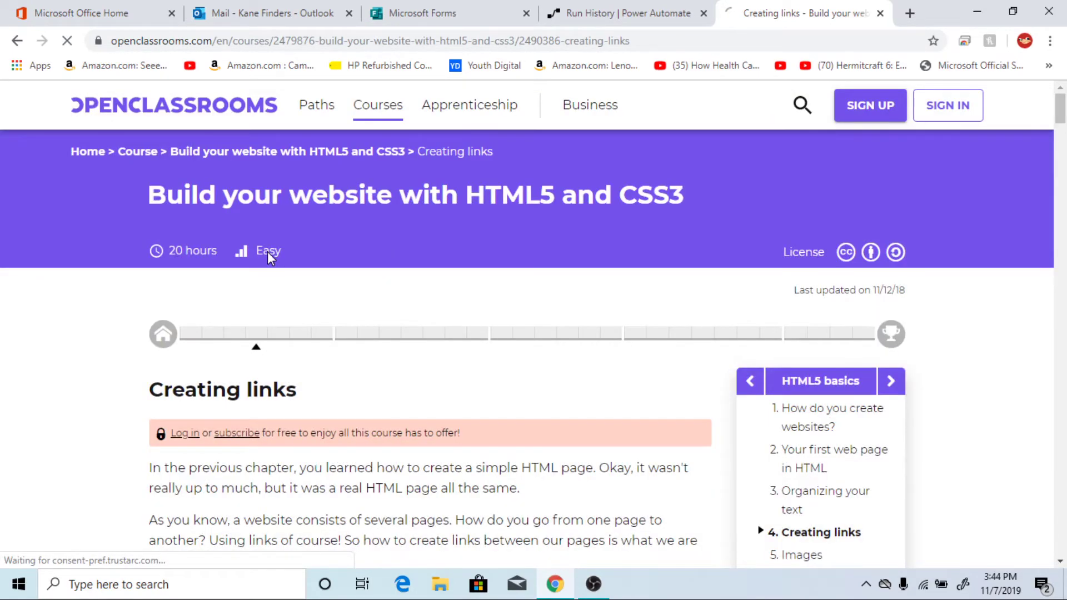
Copy the example <a href> Google link code and return to the Microsoft Forms tab
{"action": "scroll", "coordinate": [366, 500], "scroll_direction": "down", "scroll_amount": 1}
{"action": "scroll", "coordinate": [365, 501], "scroll_direction": "down", "scroll_amount": 8}
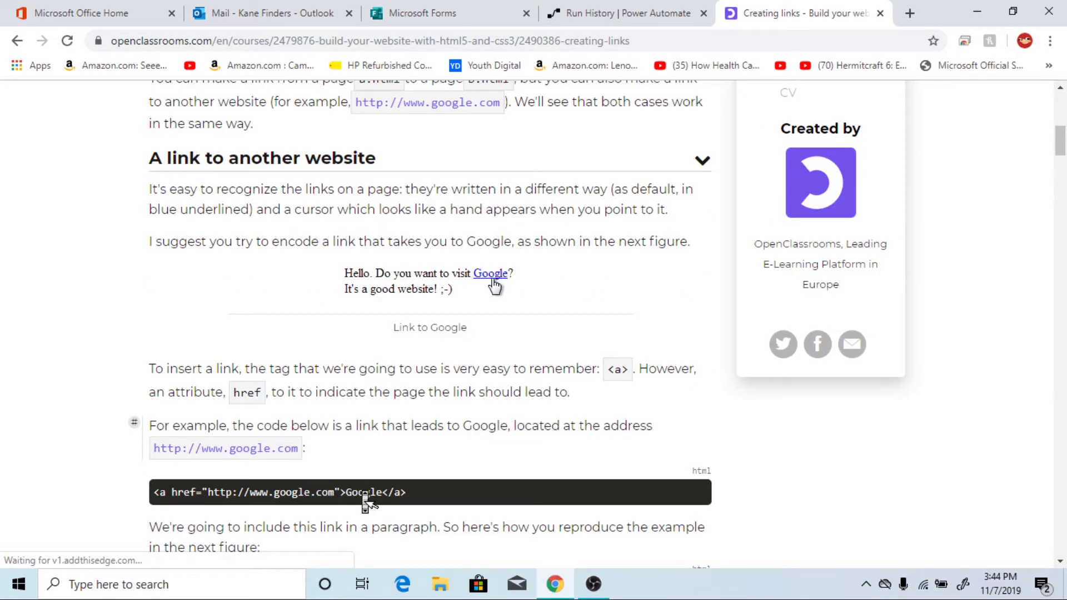
{"action": "scroll", "coordinate": [366, 500], "scroll_direction": "down", "scroll_amount": 2}
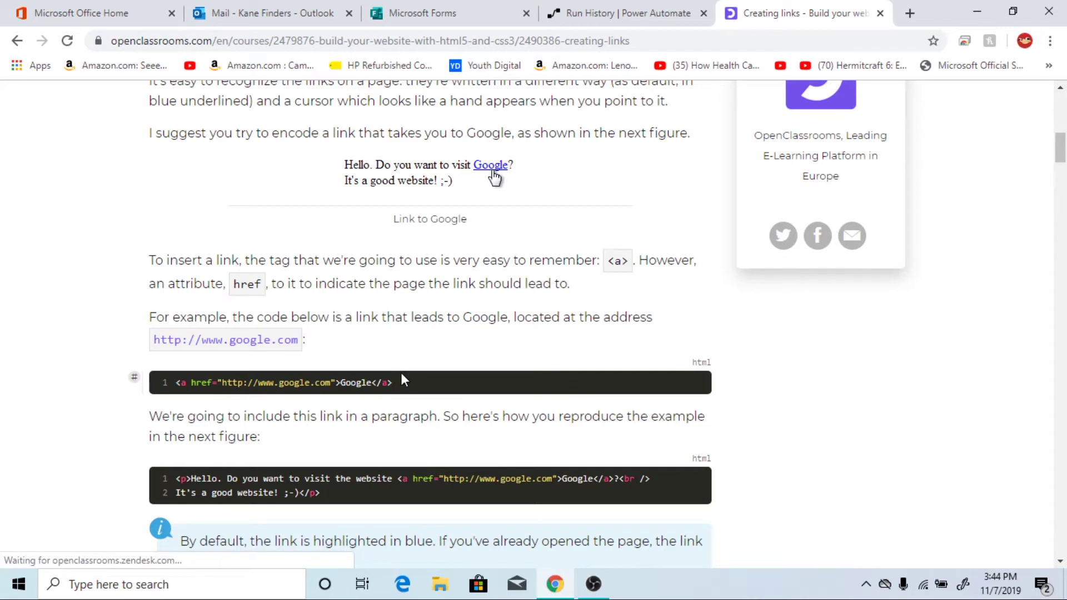
{"action": "left_click", "coordinate": [389, 381]}
{"action": "key", "text": "ctrl+c"}
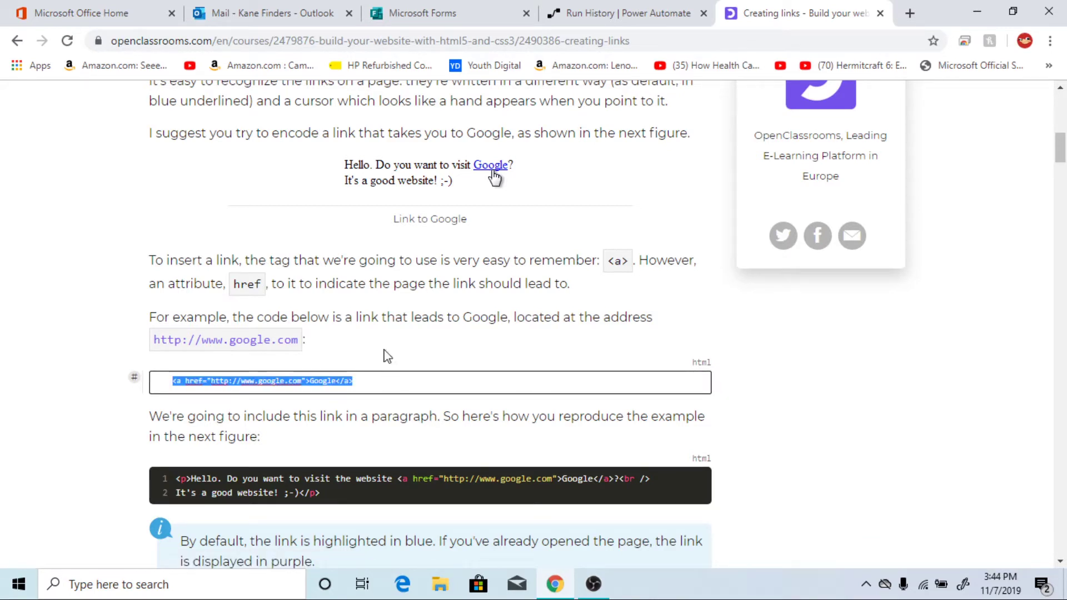
{"action": "left_click", "coordinate": [484, 10]}
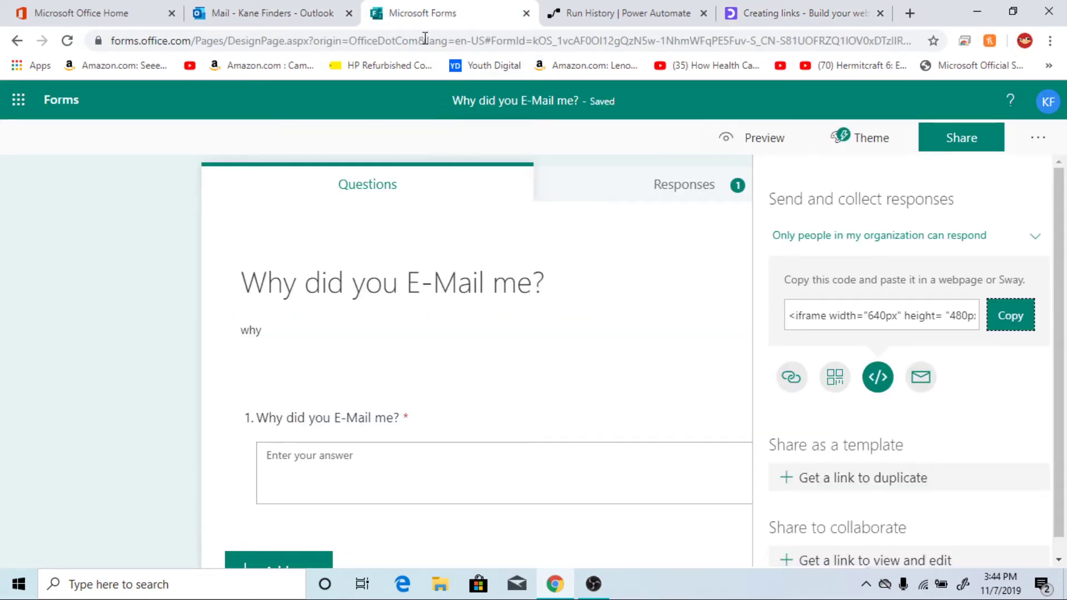
In the flow's Send an email body, replace the iframe embed code with the pasted Google link code
{"action": "left_click", "coordinate": [631, 7]}
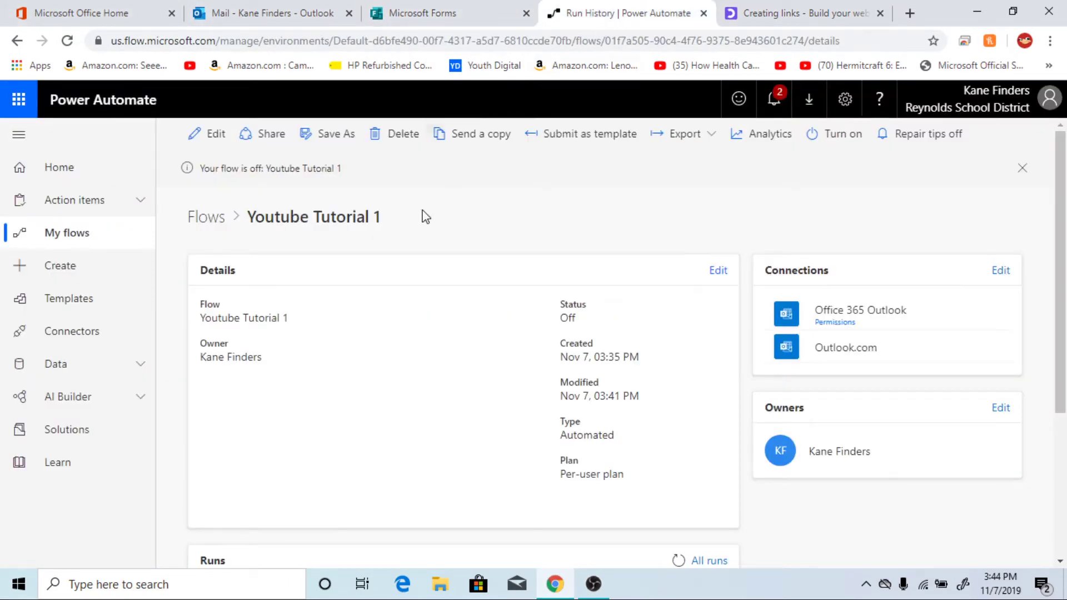
{"action": "left_click", "coordinate": [205, 136]}
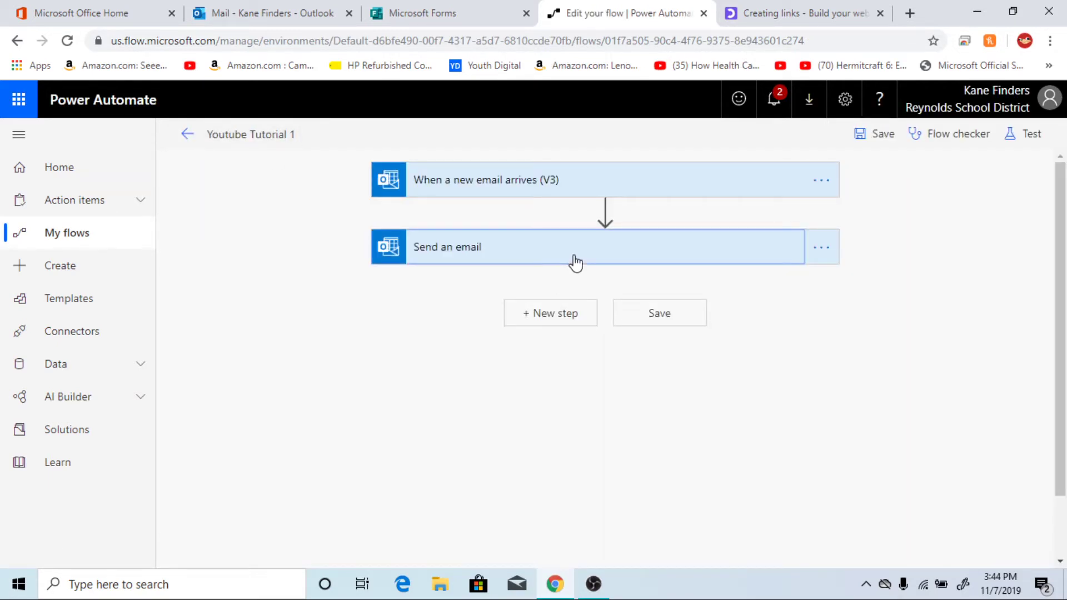
{"action": "left_click", "coordinate": [575, 262]}
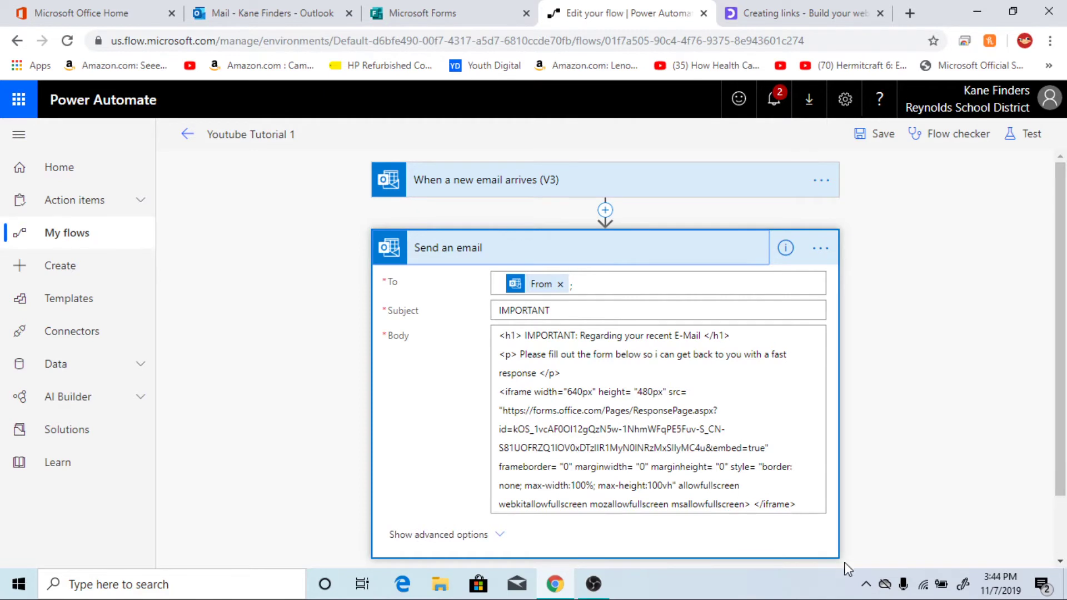
{"action": "left_click_drag", "start_coordinate": [799, 504], "coordinate": [461, 400]}
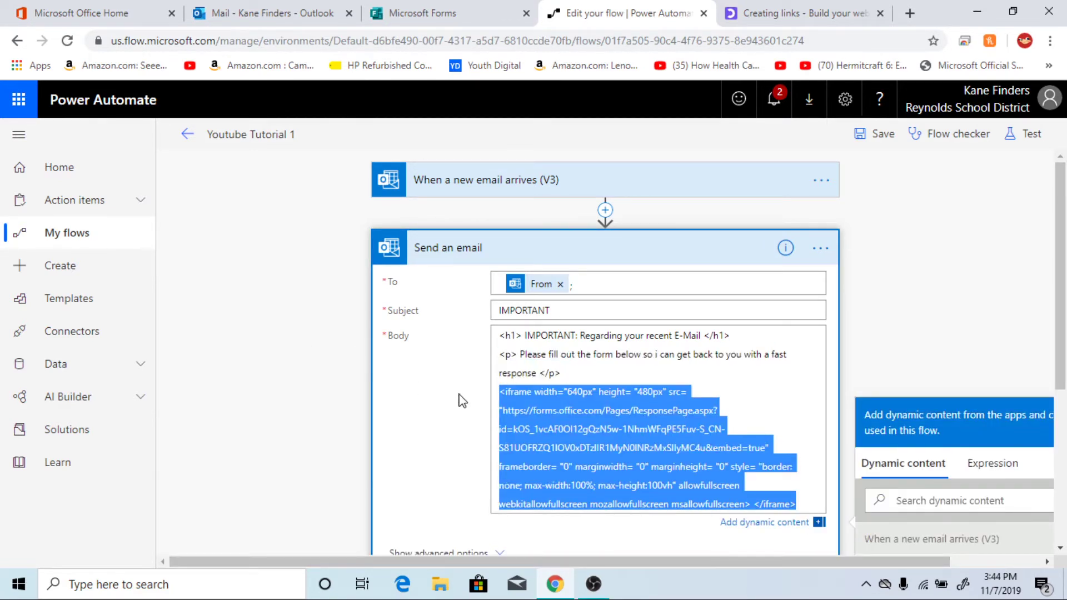
{"action": "key", "text": "BackSpace"}
{"action": "key", "text": "ctrl+v"}
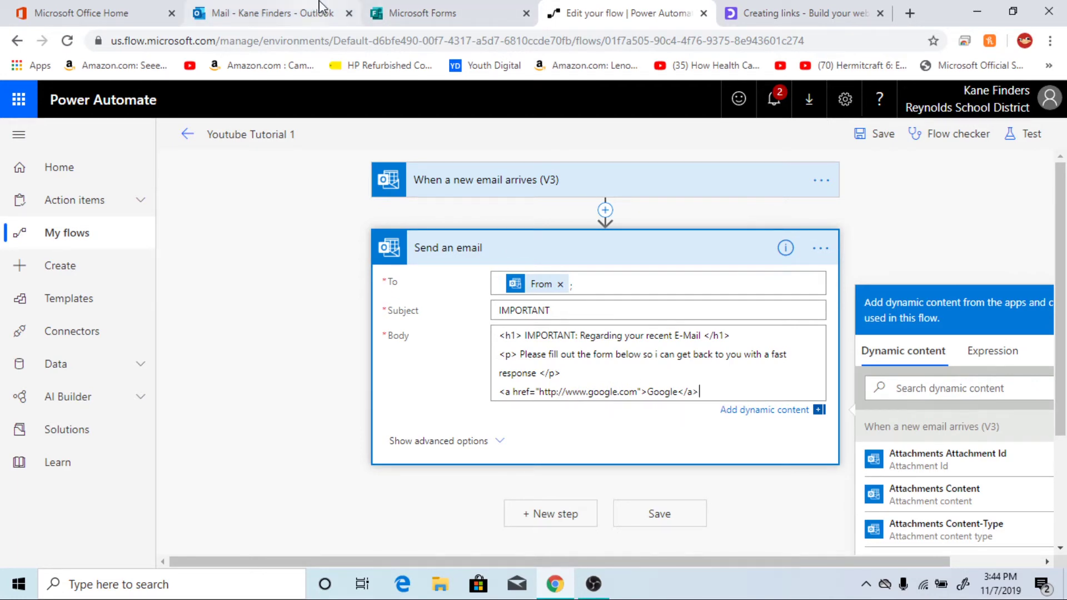
Copy the survey form's shareable link from Microsoft Forms and return to the flow editor
{"action": "left_click", "coordinate": [451, 11]}
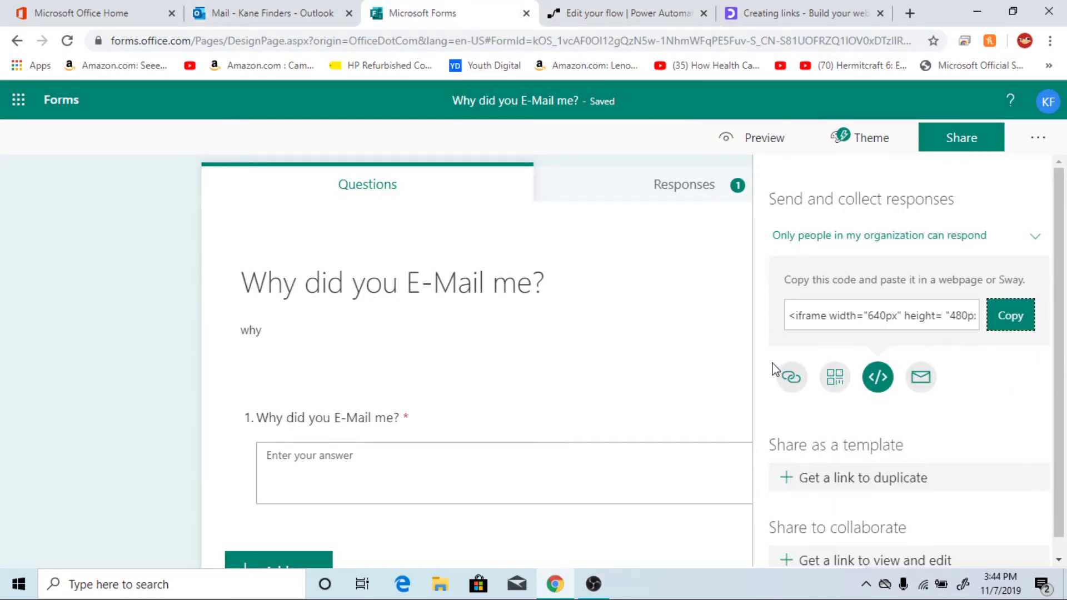
{"action": "left_click", "coordinate": [790, 377]}
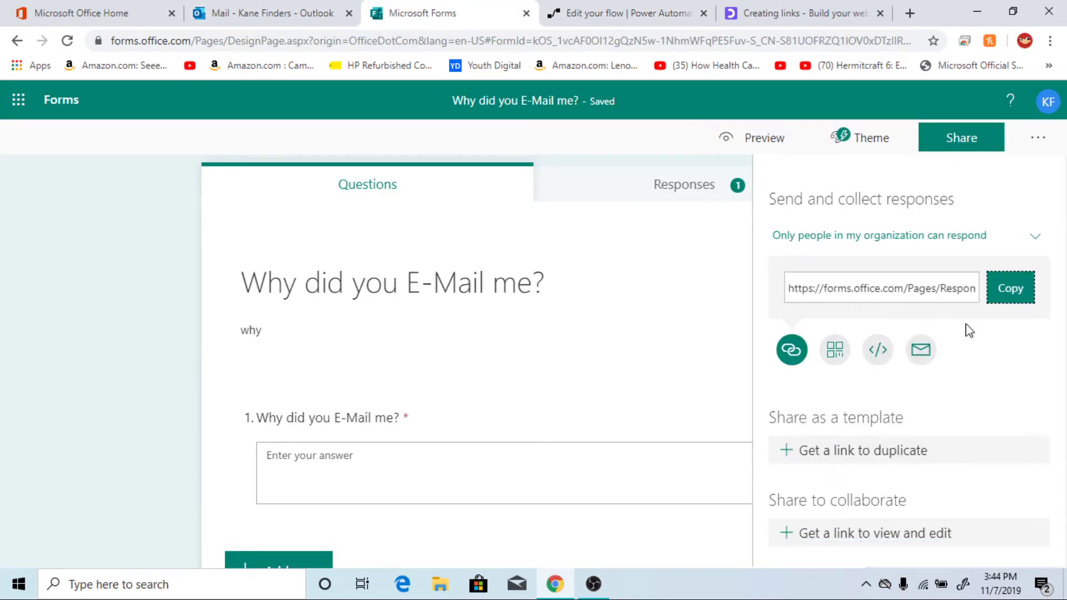
{"action": "left_click", "coordinate": [995, 293]}
{"action": "left_click", "coordinate": [222, 11]}
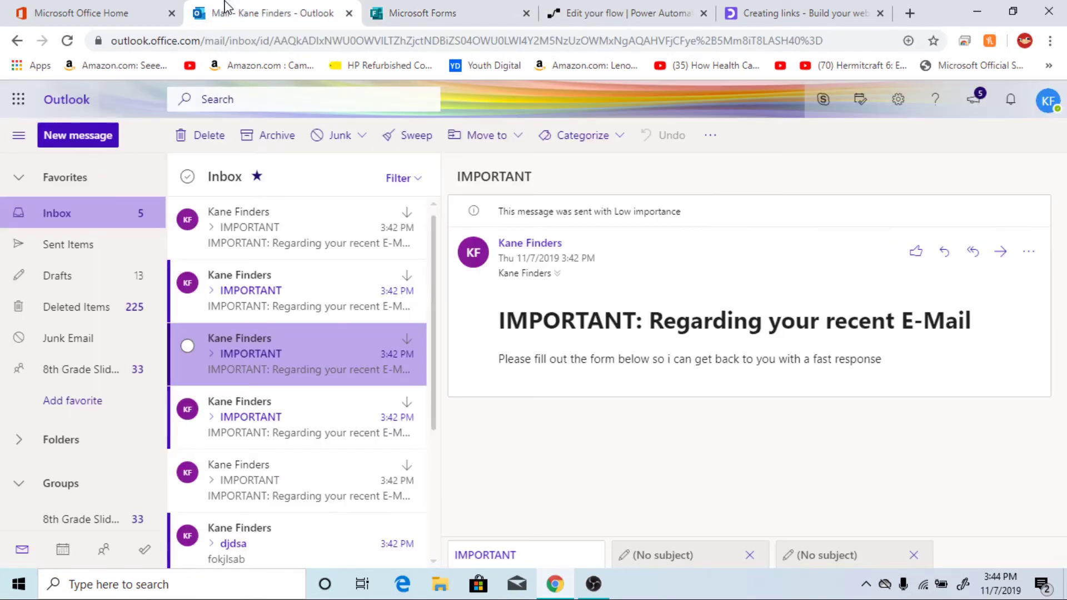
{"action": "left_click", "coordinate": [645, 8]}
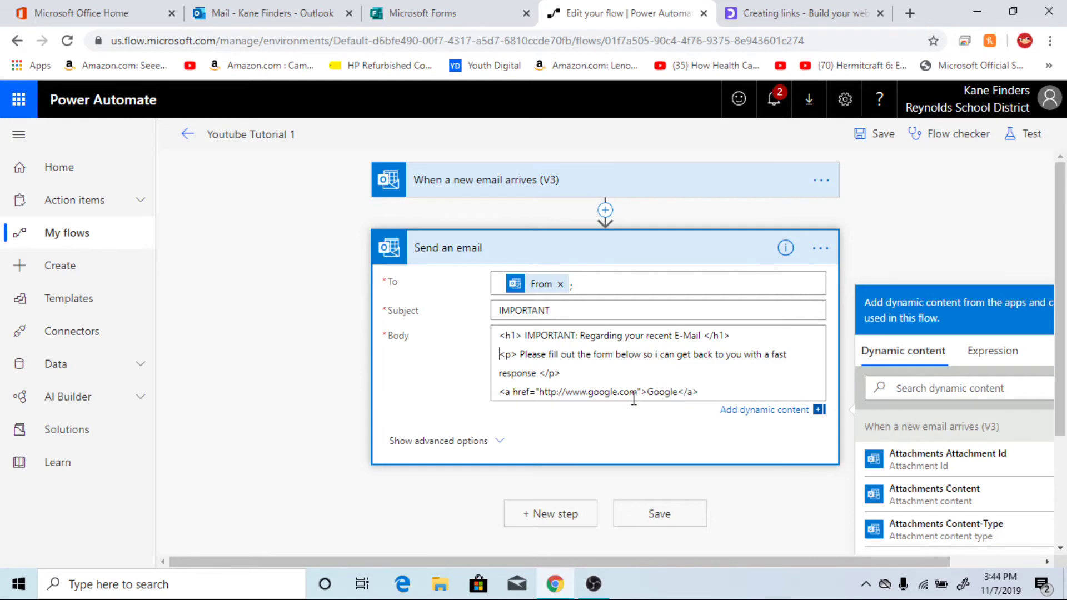
Swap the google.com href for the Forms URL and relabel the link 'Click here to go to the survey'
{"action": "key", "text": "BackSpace"}
{"action": "key", "text": "BackSpace"}
{"action": "key", "text": "BackSpace"}
{"action": "key", "text": "BackSpace"}
{"action": "key", "text": "BackSpace"}
{"action": "key", "text": "BackSpace"}
{"action": "key", "text": "BackSpace"}
{"action": "key", "text": "BackSpace"}
{"action": "key", "text": "BackSpace"}
{"action": "key", "text": "BackSpace"}
{"action": "key", "text": "BackSpace"}
{"action": "key", "text": "BackSpace"}
{"action": "key", "text": "BackSpace"}
{"action": "key", "text": "BackSpace"}
{"action": "key", "text": "BackSpace"}
{"action": "key", "text": "BackSpace"}
{"action": "key", "text": "BackSpace"}
{"action": "key", "text": "BackSpace"}
{"action": "key", "text": "BackSpace"}
{"action": "key", "text": "BackSpace"}
{"action": "key", "text": "BackSpace"}
{"action": "key", "text": "ctrl+v"}
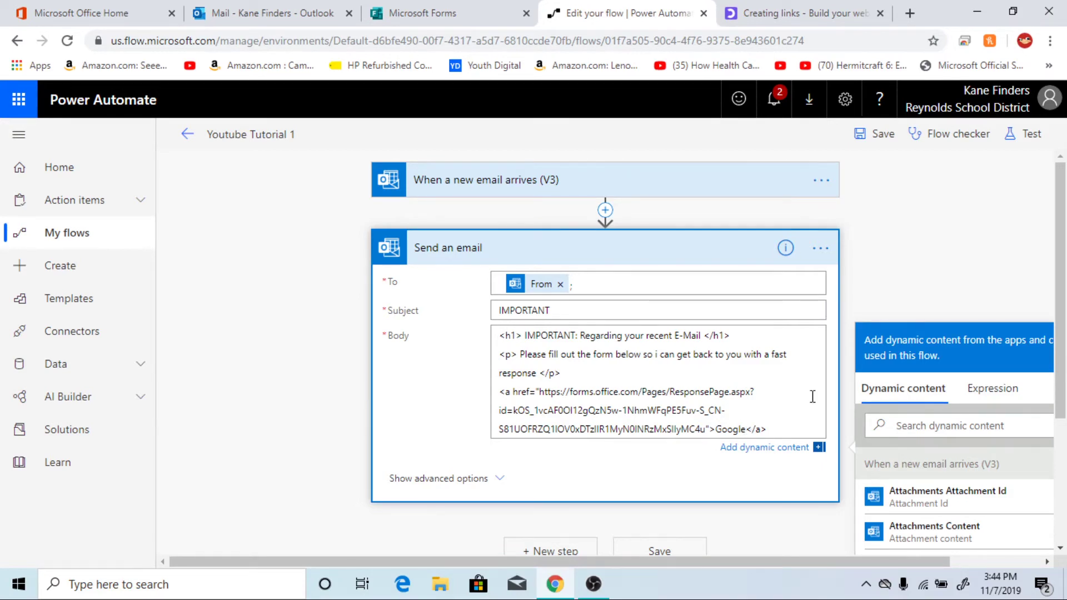
{"action": "key", "text": "BackSpace"}
{"action": "key", "text": "BackSpace"}
{"action": "key", "text": "BackSpace"}
{"action": "key", "text": "BackSpace"}
{"action": "type", "text": "Click here to go to the survey"}
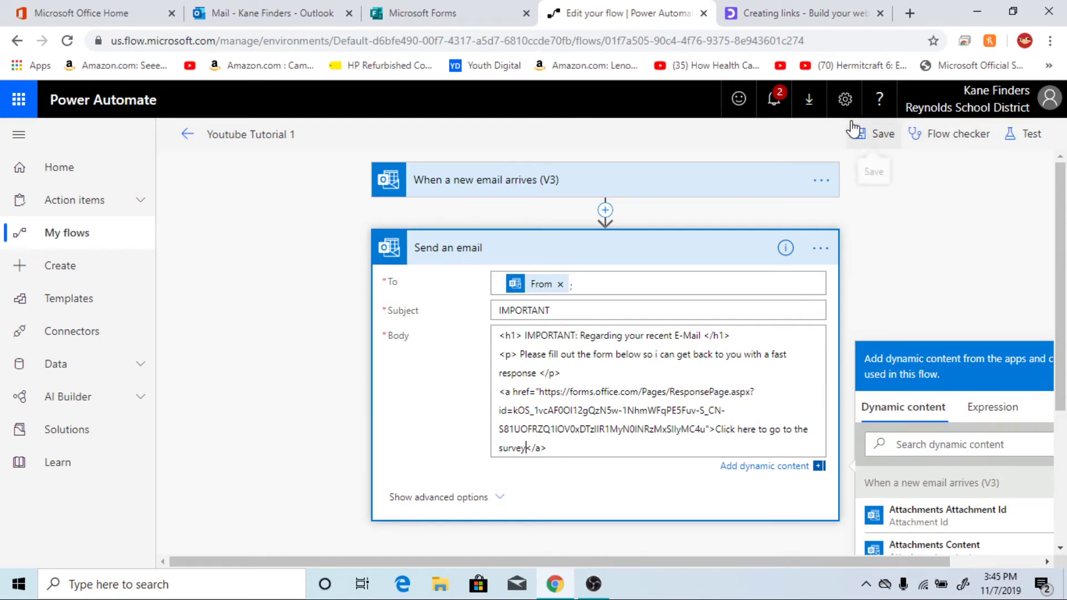
Save the flow and try a manual test, dismissing it because the flow is disabled
{"action": "left_click", "coordinate": [870, 134]}
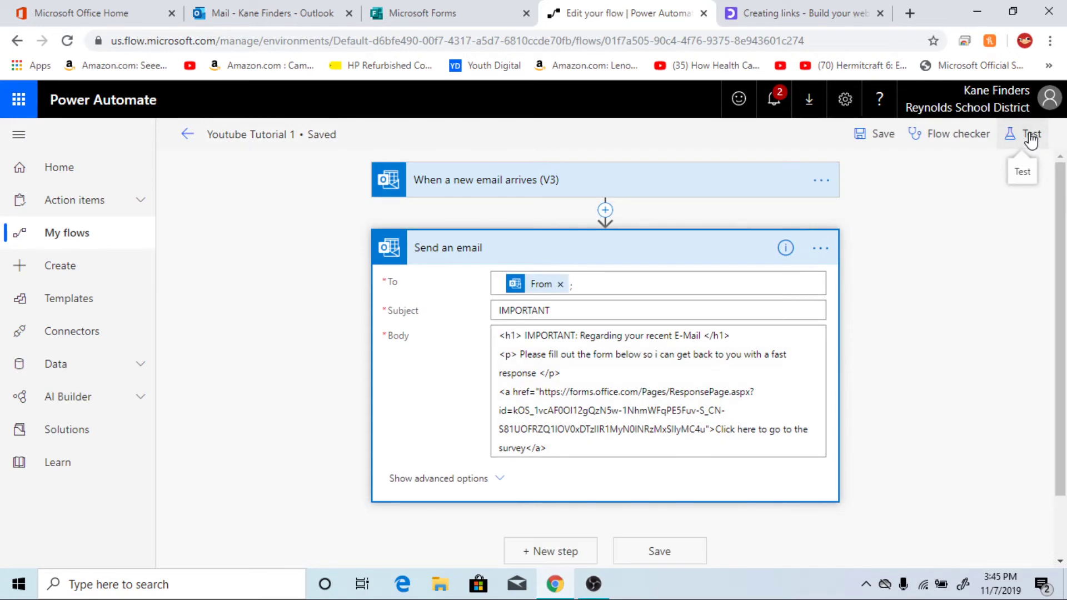
{"action": "left_click", "coordinate": [1031, 136]}
{"action": "left_click", "coordinate": [950, 220]}
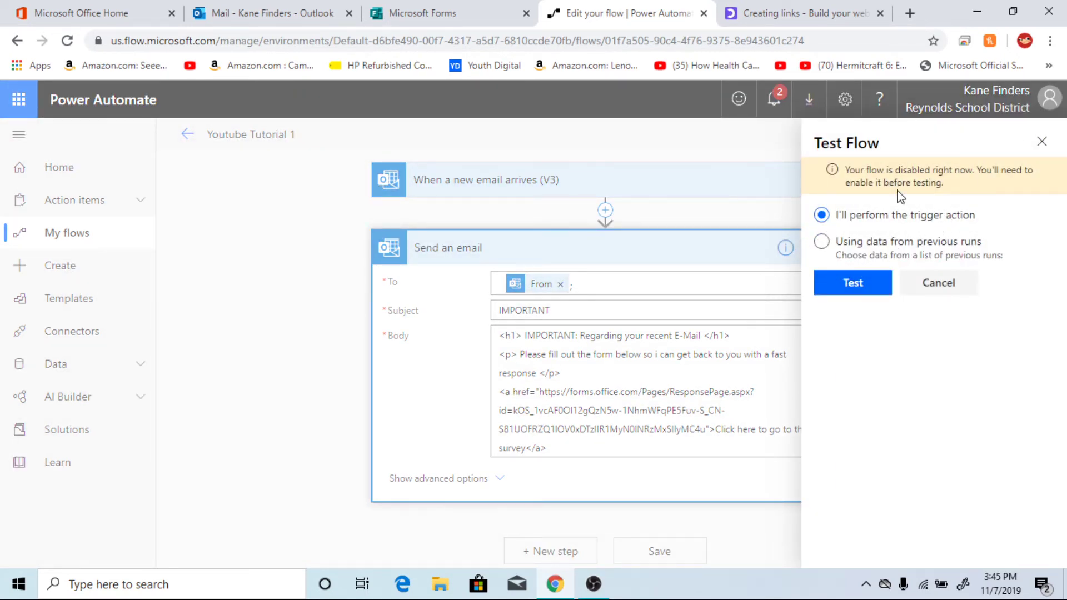
{"action": "left_click", "coordinate": [464, 247]}
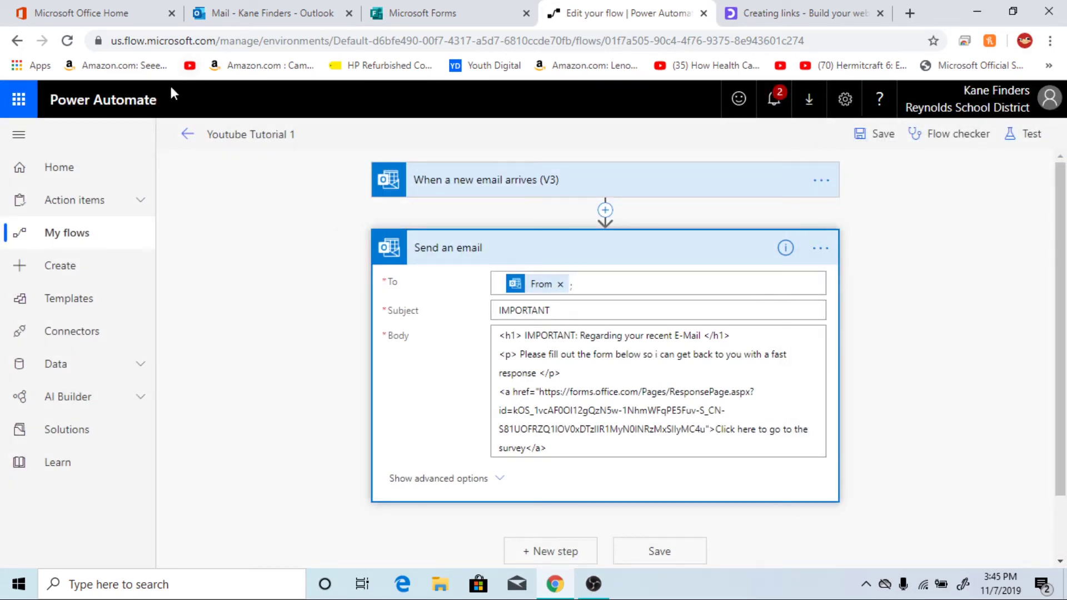
Turn Youtube Tutorial 1 on and start a manual test awaiting the trigger email
{"action": "left_click", "coordinate": [188, 133]}
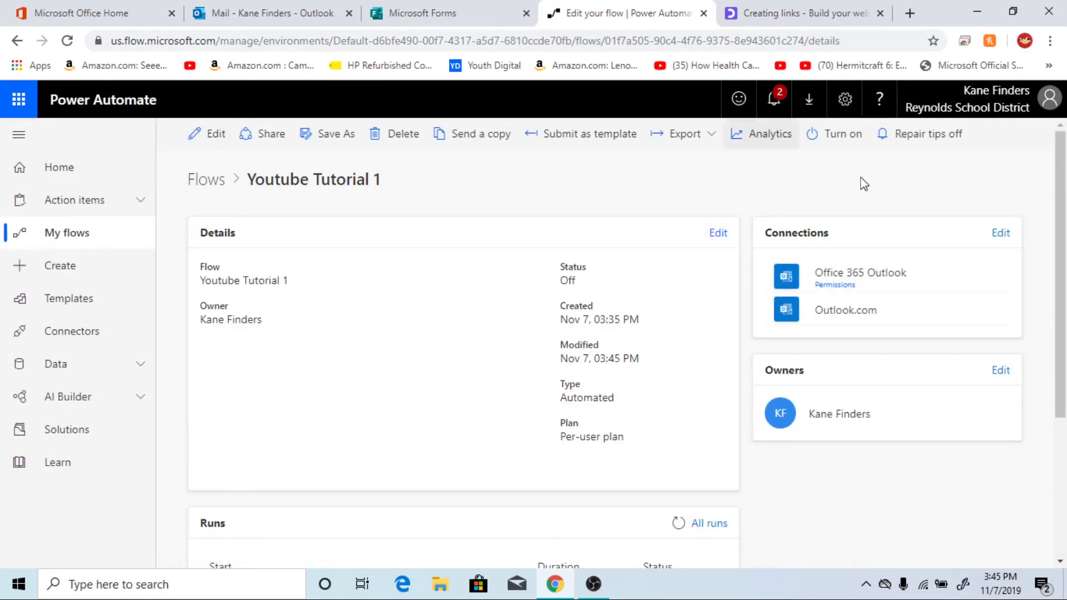
{"action": "left_click", "coordinate": [842, 136]}
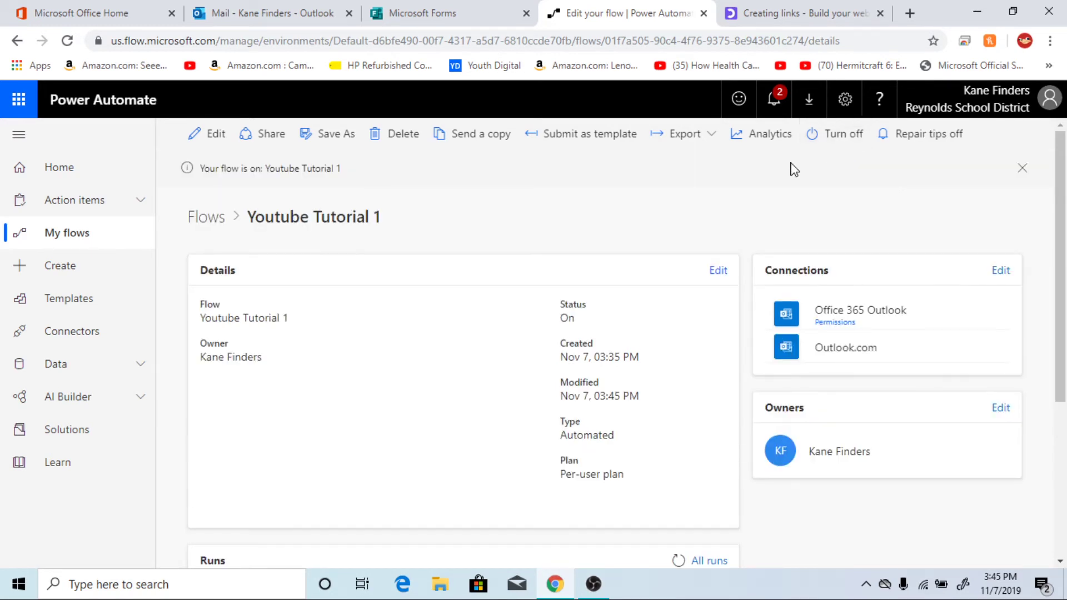
{"action": "left_click", "coordinate": [217, 135]}
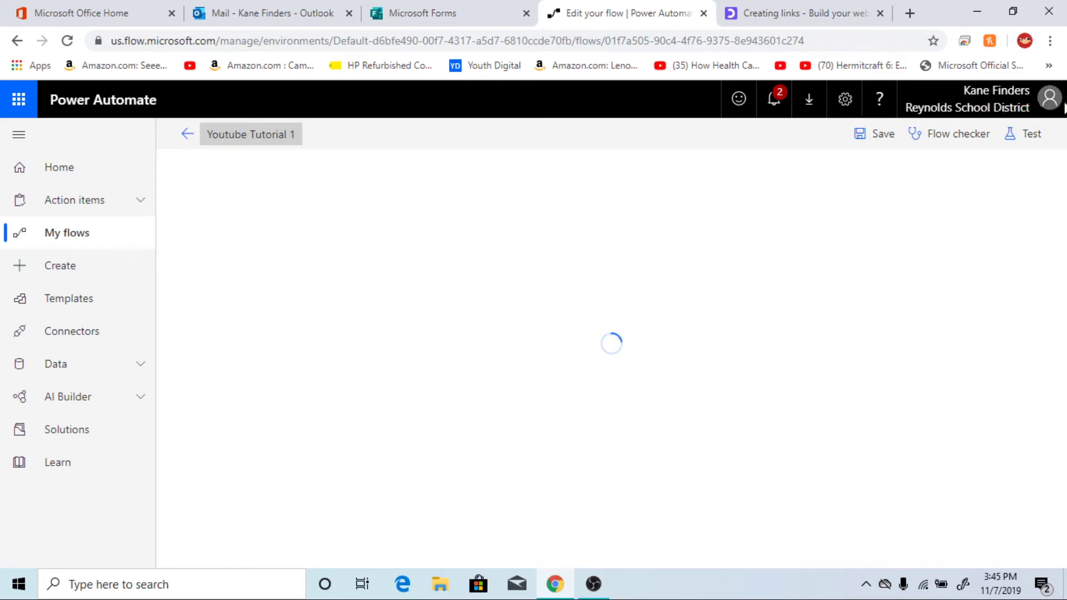
{"action": "left_click", "coordinate": [1029, 135]}
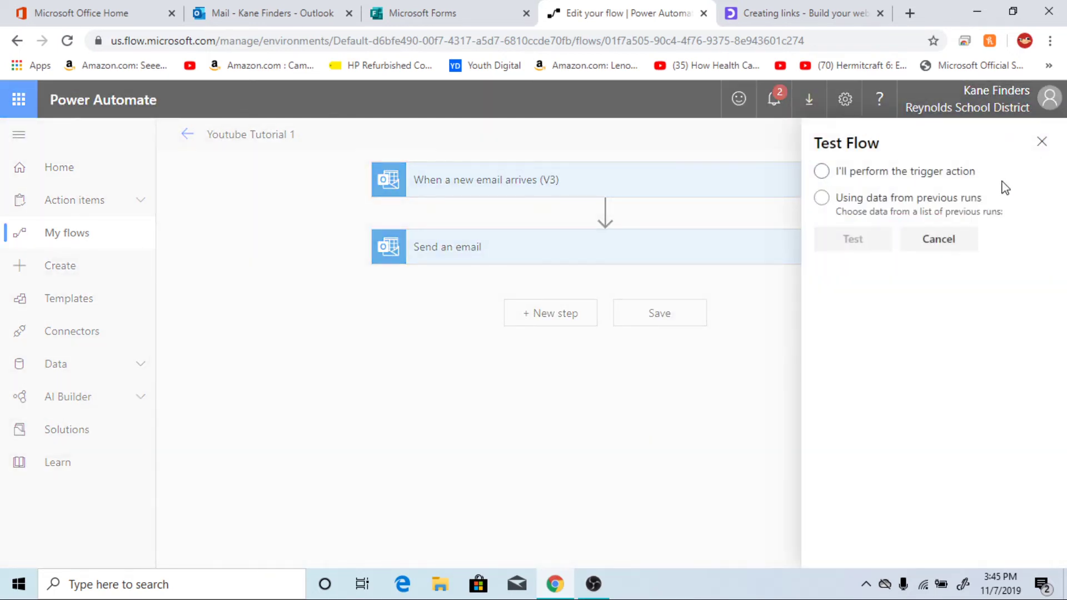
{"action": "left_click", "coordinate": [915, 179]}
{"action": "left_click", "coordinate": [853, 240]}
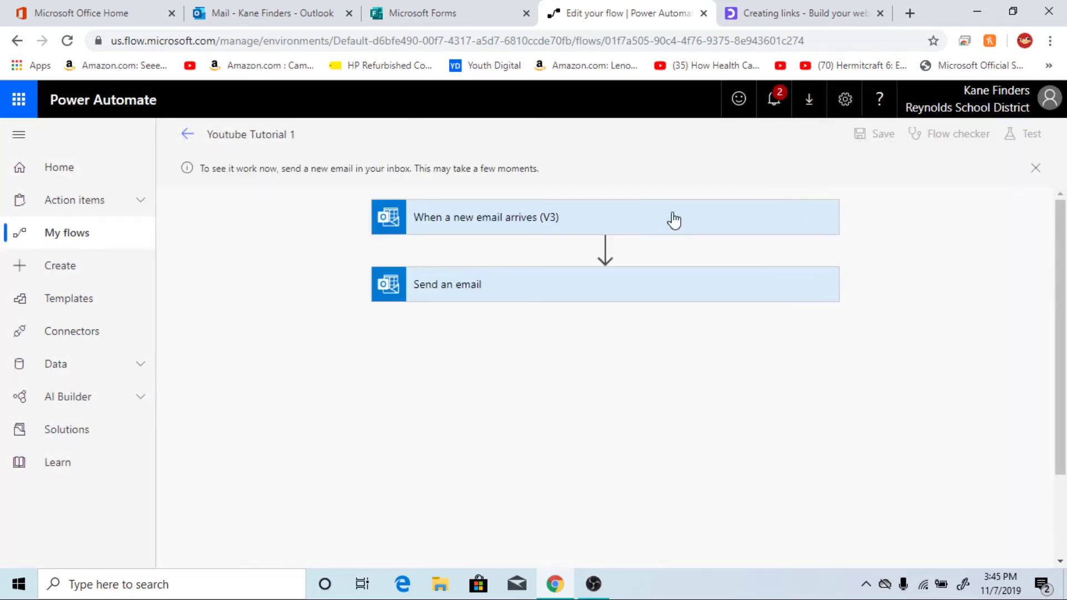
{"action": "left_click", "coordinate": [295, 12]}
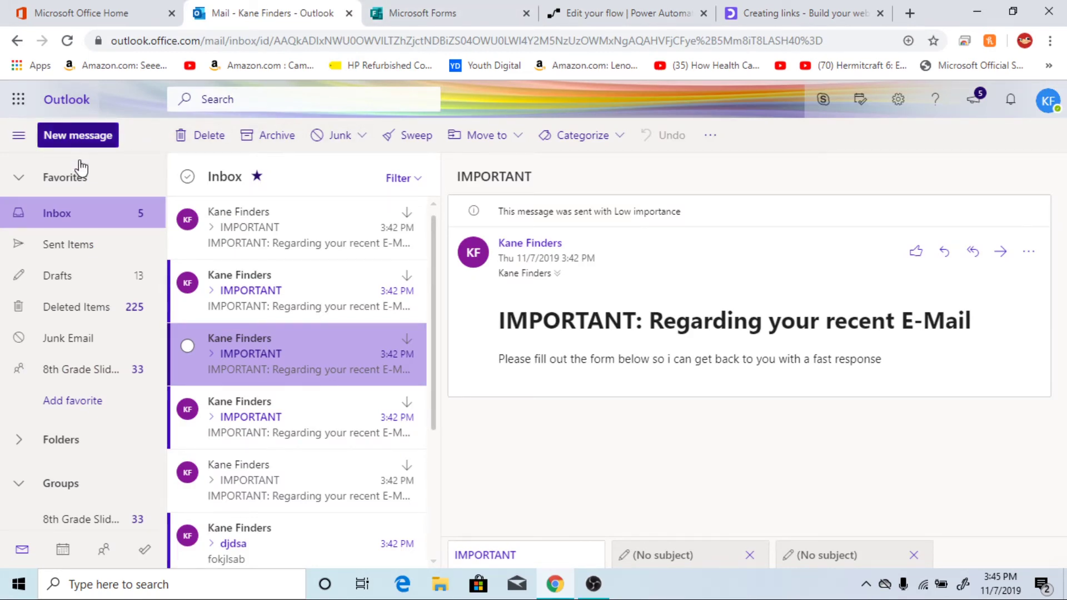
Send a test email to your own address with subject 'asfd' and body 'ddsa'
{"action": "left_click", "coordinate": [78, 142]}
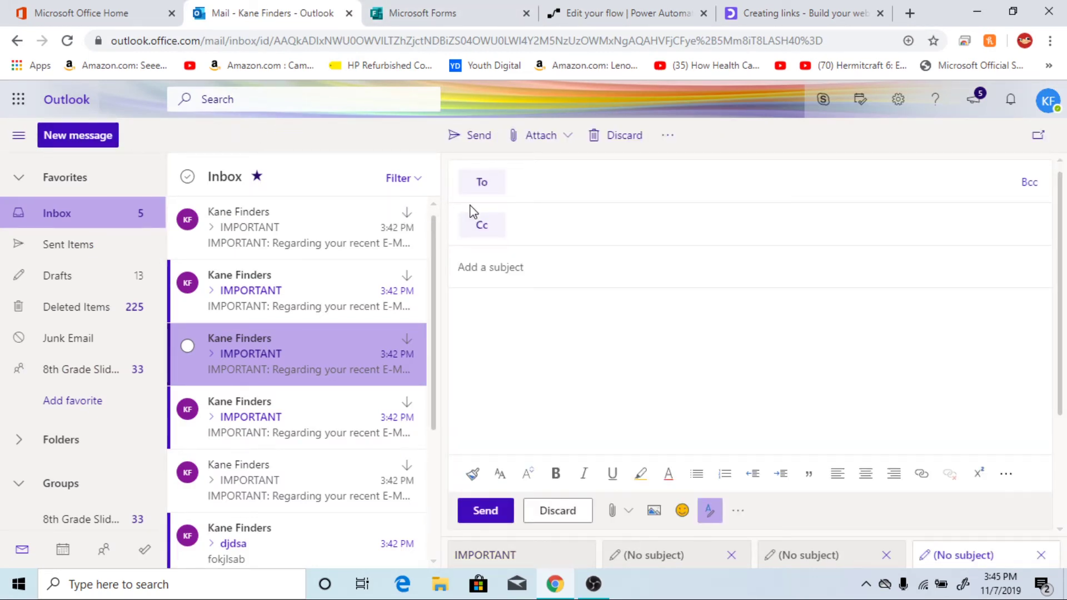
{"action": "type", "text": "kanefinders202"}
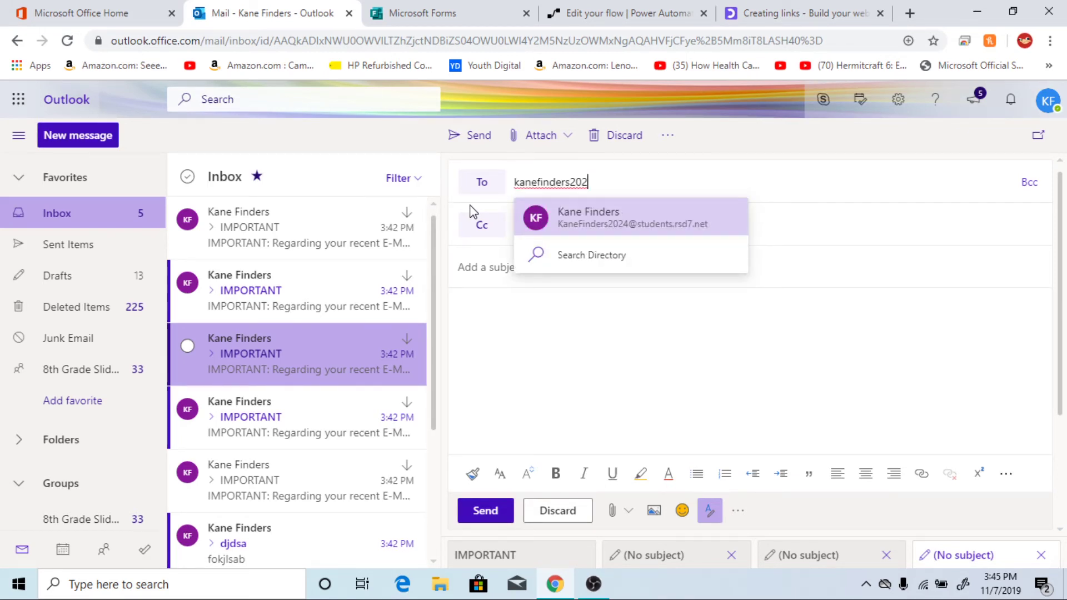
{"action": "key", "text": "Return"}
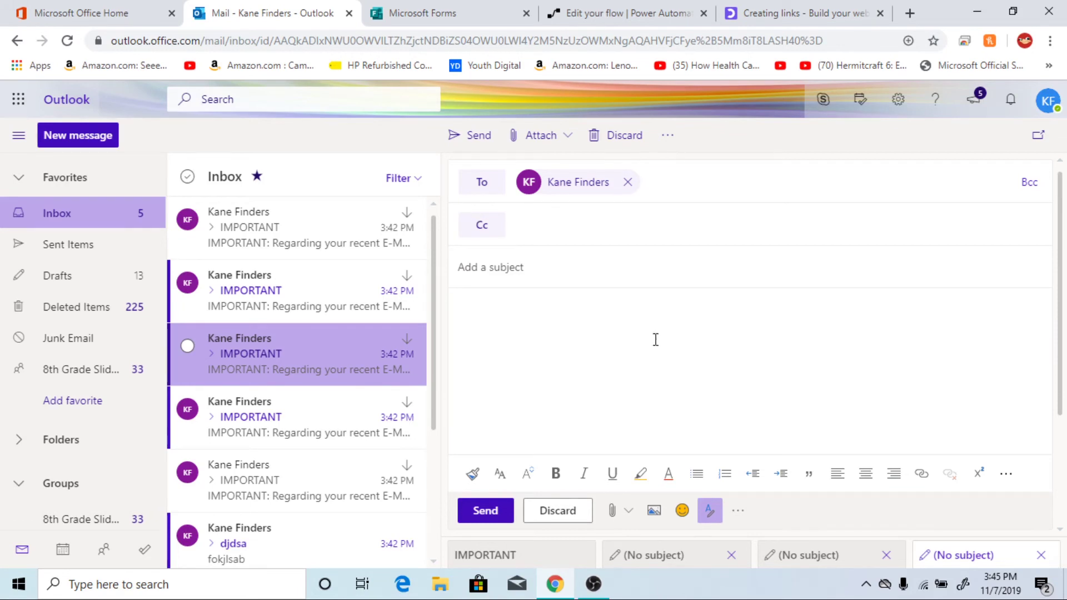
{"action": "type", "text": "ddsa"}
{"action": "left_click", "coordinate": [601, 268]}
{"action": "type", "text": "asfd"}
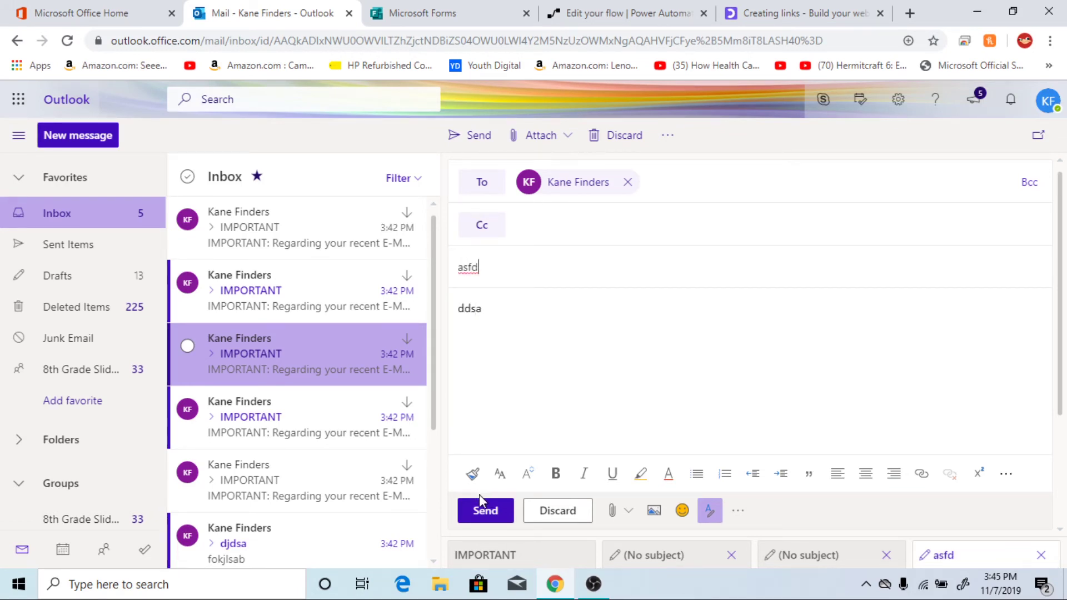
{"action": "left_click", "coordinate": [482, 511]}
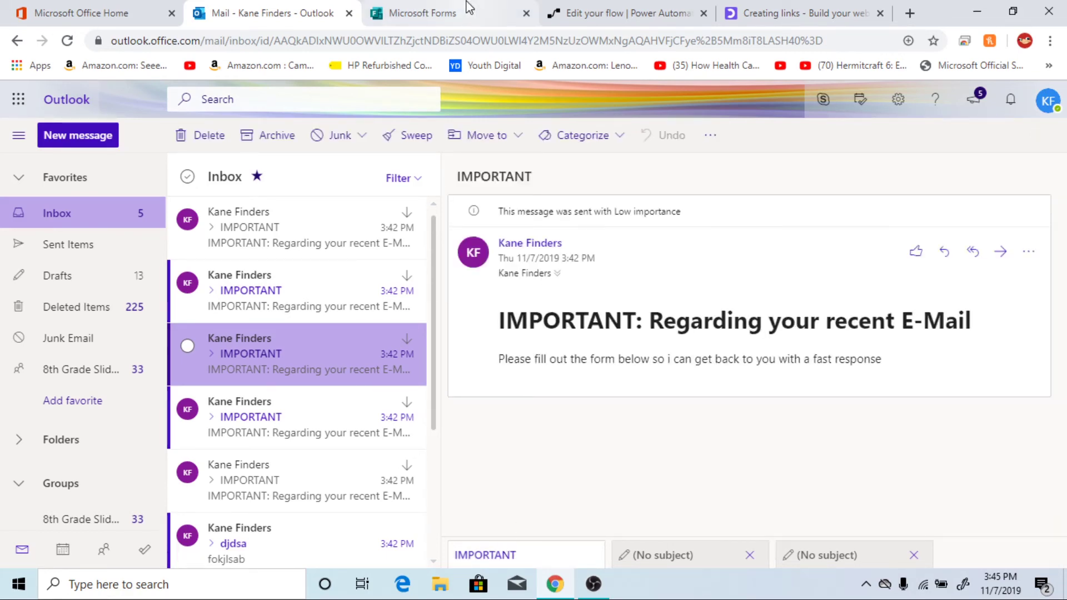
{"action": "left_click", "coordinate": [656, 8]}
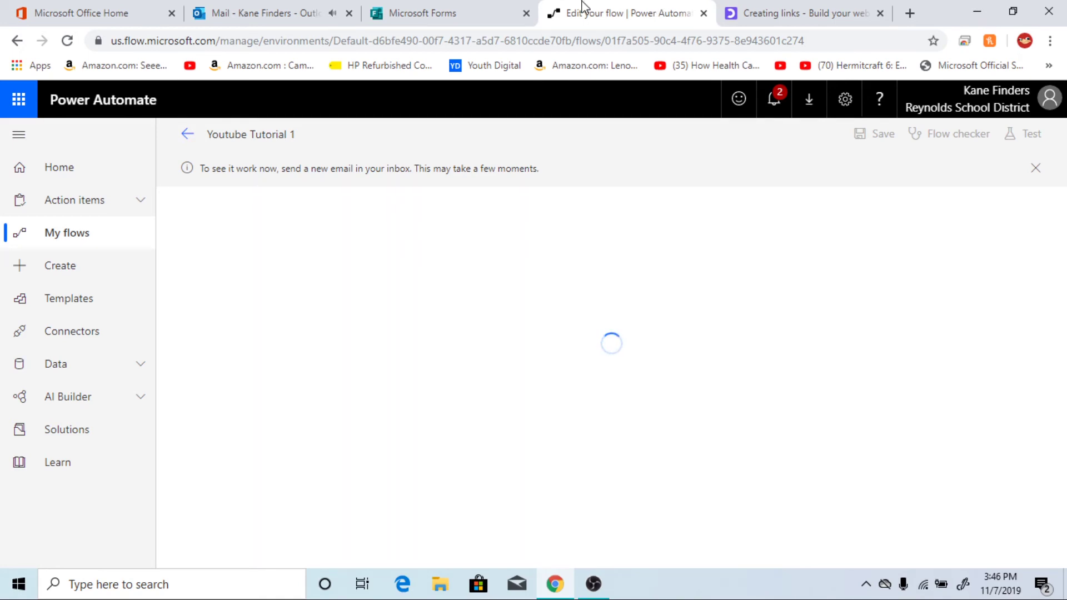
{"action": "left_click", "coordinate": [429, 8]}
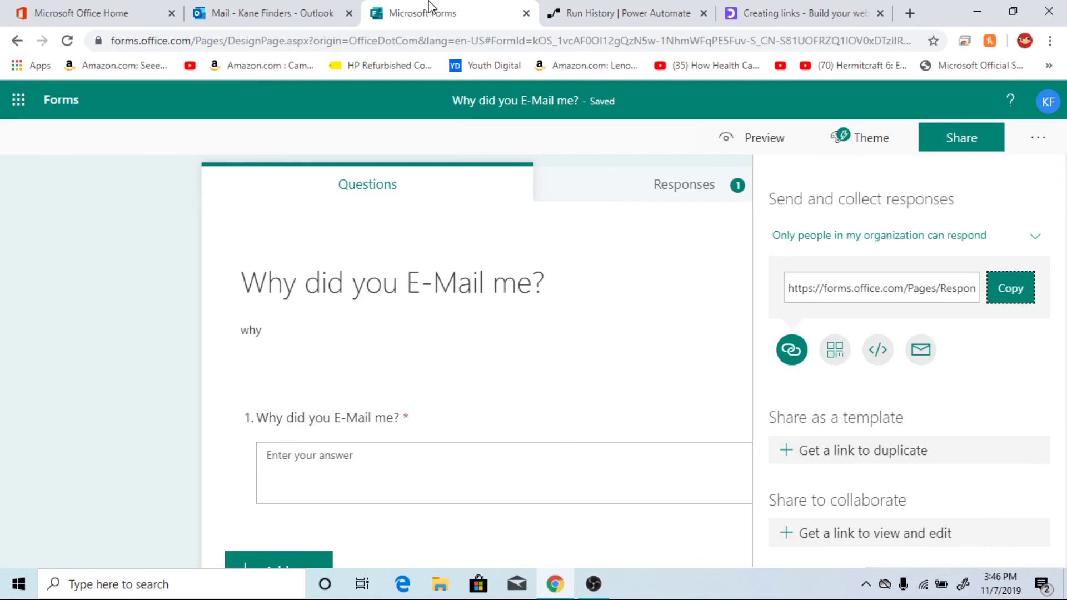
Open the new IMPORTANT auto-reply and follow its survey link to the form
{"action": "left_click", "coordinate": [303, 10]}
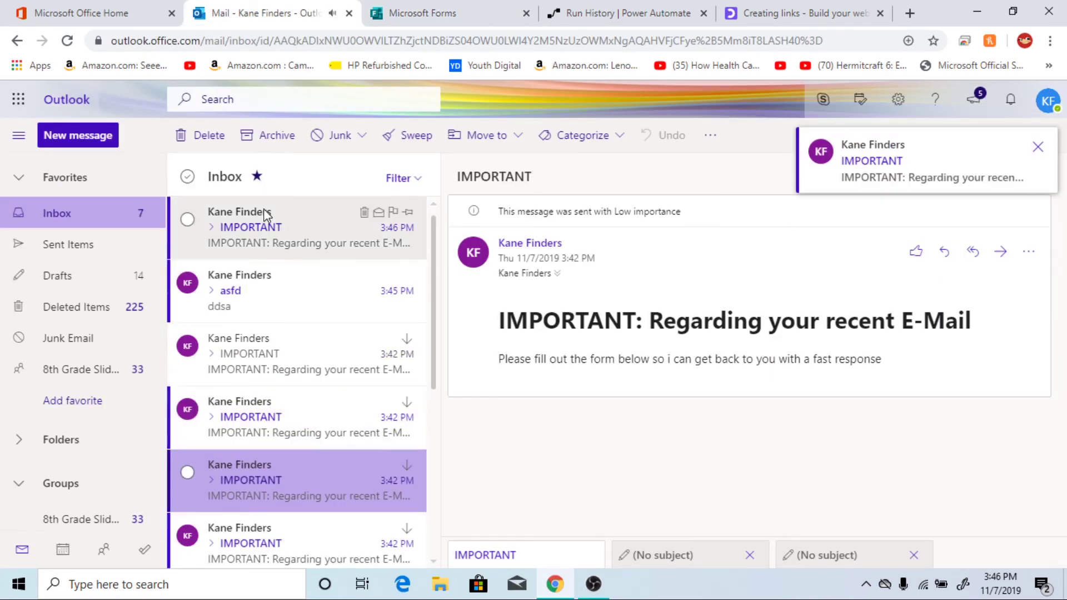
{"action": "left_click", "coordinate": [265, 214]}
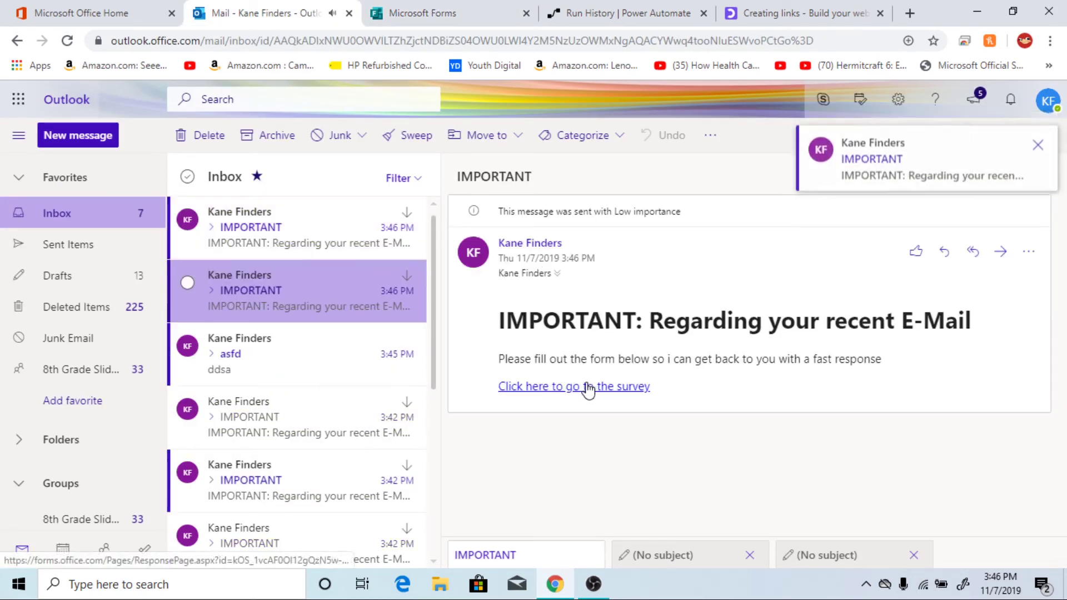
{"action": "left_click", "coordinate": [587, 388]}
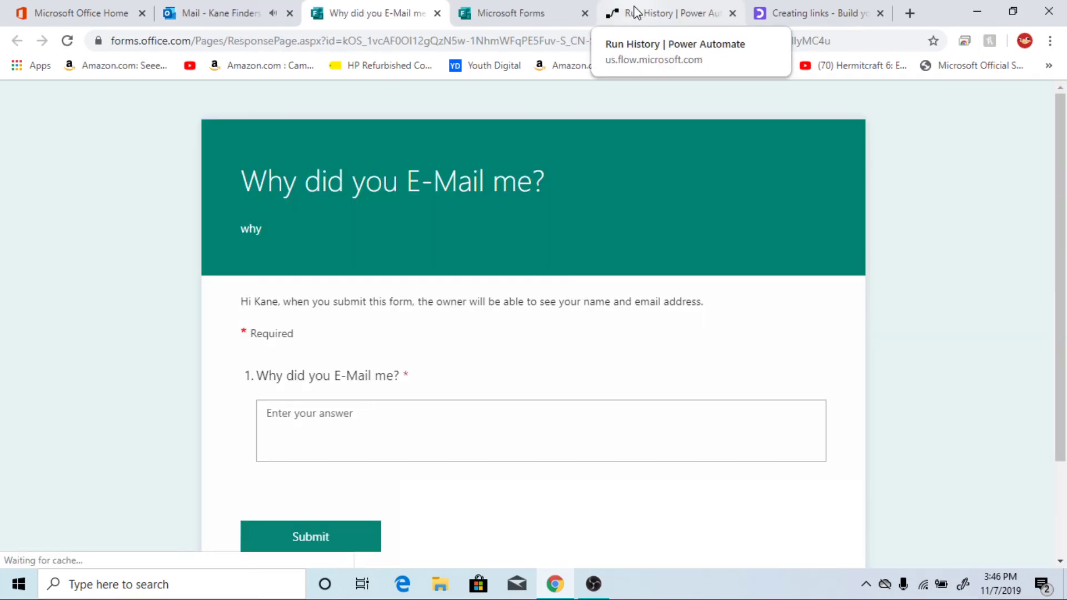
Check the flow run result in Power Automate and turn Youtube Tutorial 1 off
{"action": "left_click", "coordinate": [636, 12]}
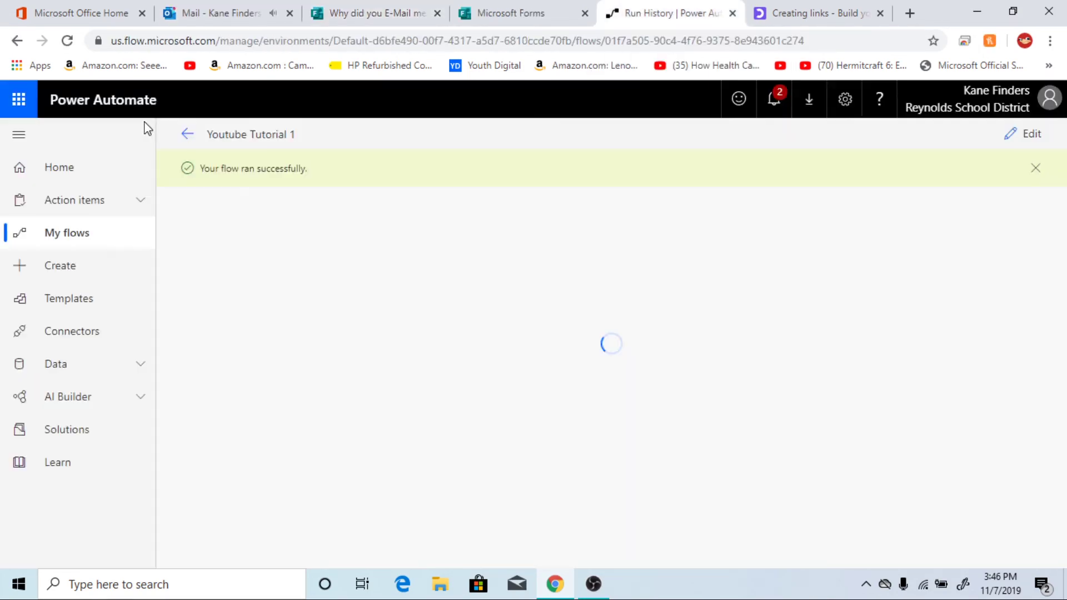
{"action": "left_click", "coordinate": [179, 134]}
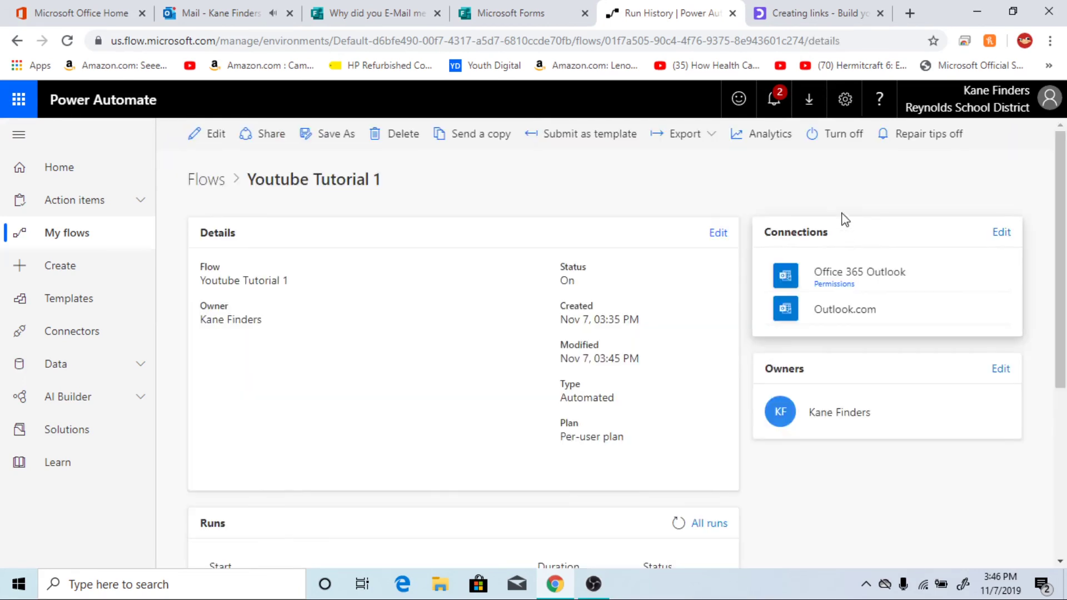
{"action": "left_click", "coordinate": [835, 135]}
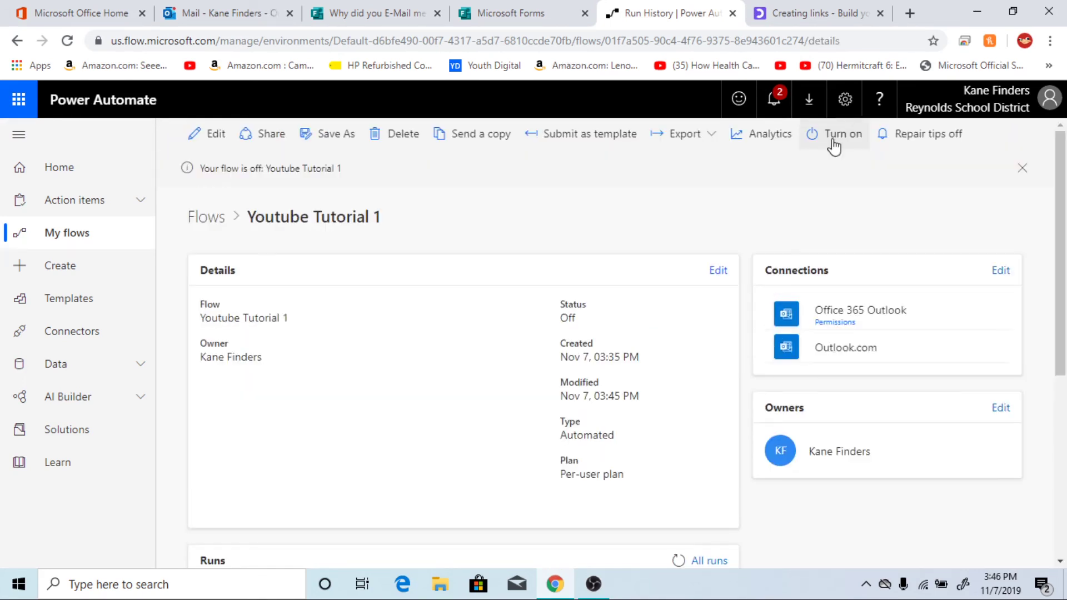